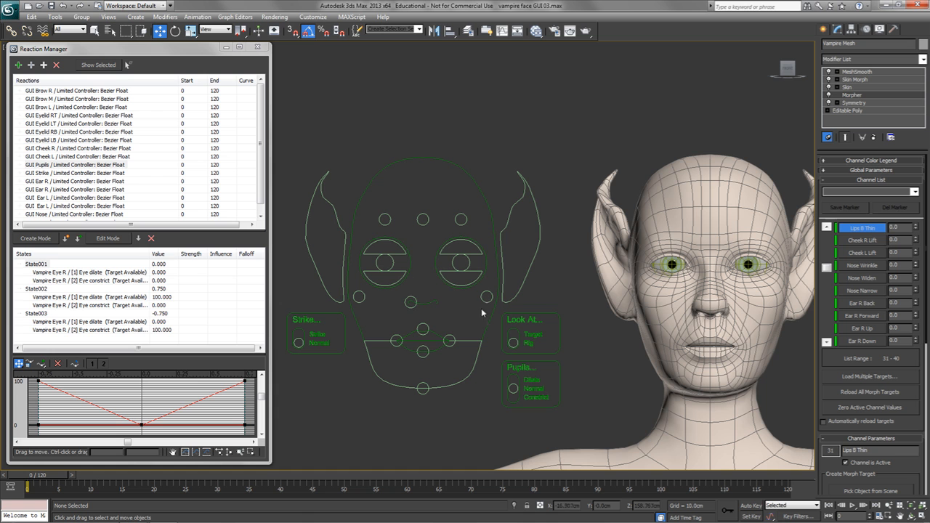
Step: Test the nose control by moving it sideways and up and down, and return it with Transform To Zero
{"action": "left_click", "coordinate": [409, 306]}
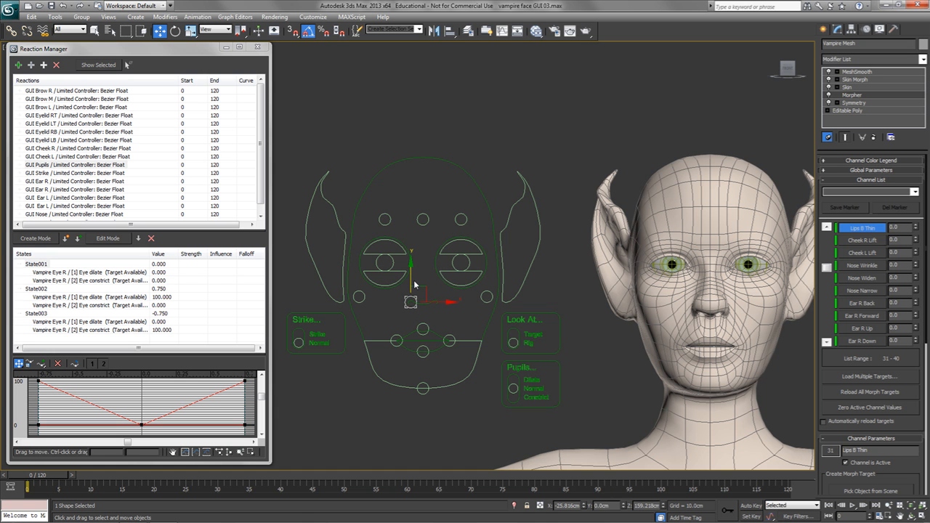
{"action": "left_click_drag", "start_coordinate": [421, 285], "coordinate": [439, 305]}
{"action": "middle_click_drag", "start_coordinate": [460, 310], "coordinate": [369, 81]}
{"action": "scroll", "coordinate": [483, 312], "scroll_direction": "up", "scroll_amount": 8}
{"action": "middle_click_drag", "start_coordinate": [527, 320], "coordinate": [481, 227]}
{"action": "scroll", "coordinate": [481, 227], "scroll_direction": "down", "scroll_amount": 3}
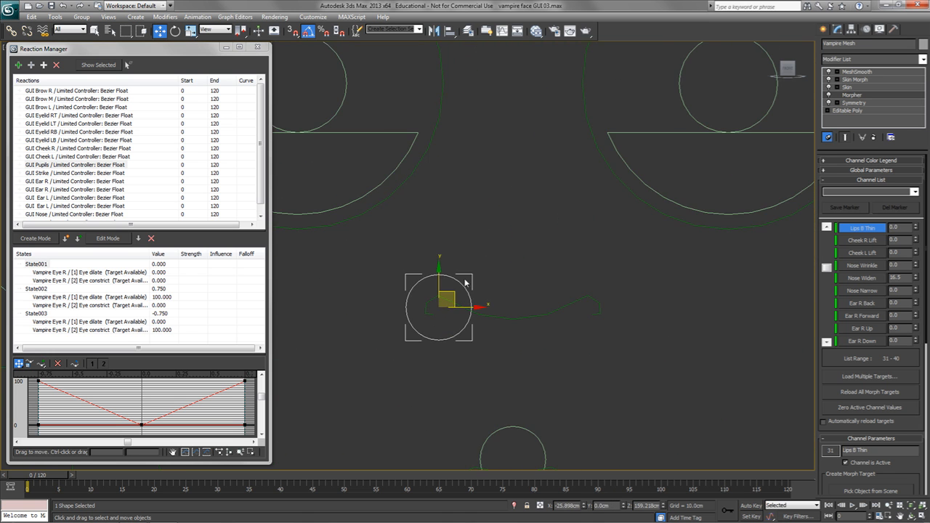
{"action": "mouse_move", "coordinate": [462, 305]}
{"action": "left_mouse_down"}
{"action": "mouse_move", "coordinate": [504, 312]}
{"action": "mouse_move", "coordinate": [420, 314]}
{"action": "mouse_move", "coordinate": [521, 311]}
{"action": "mouse_move", "coordinate": [423, 315]}
{"action": "mouse_move", "coordinate": [466, 315]}
{"action": "left_mouse_up"}
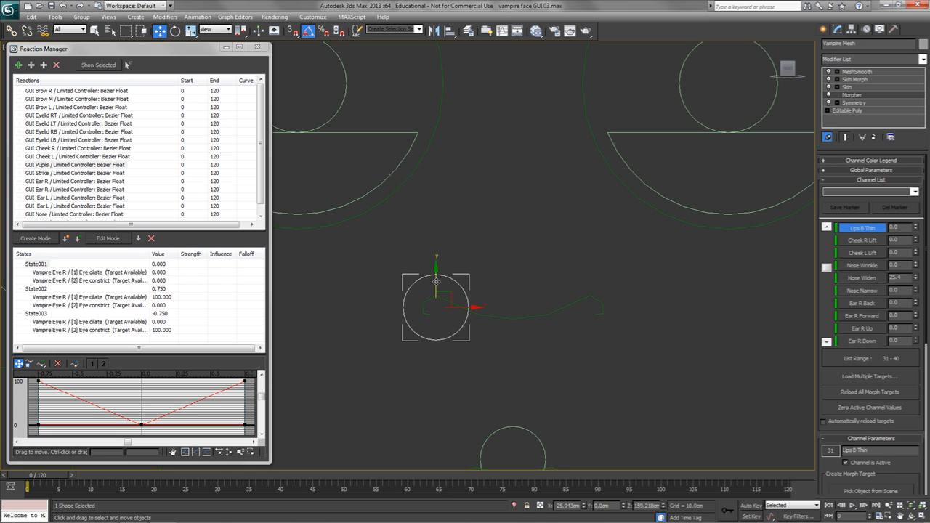
{"action": "left_click_drag", "start_coordinate": [435, 281], "coordinate": [424, 238]}
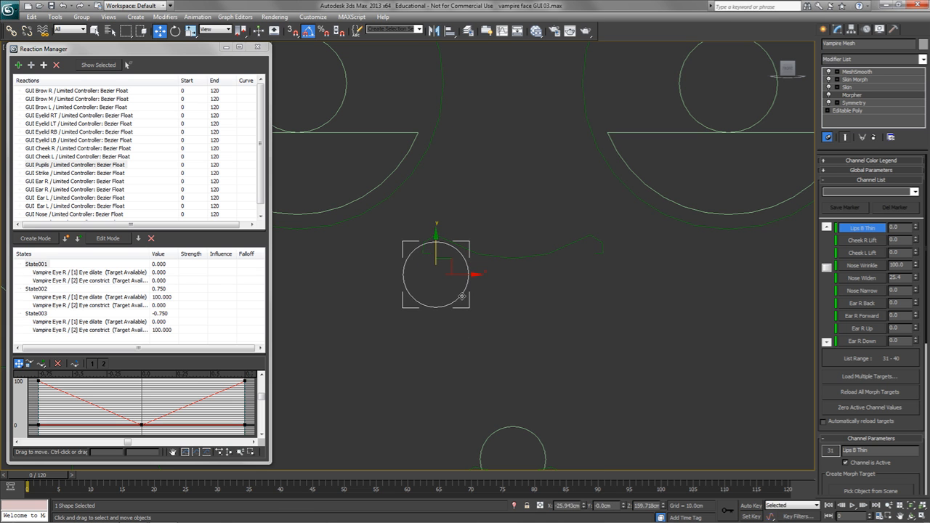
{"action": "left_click_drag", "start_coordinate": [436, 250], "coordinate": [441, 309]}
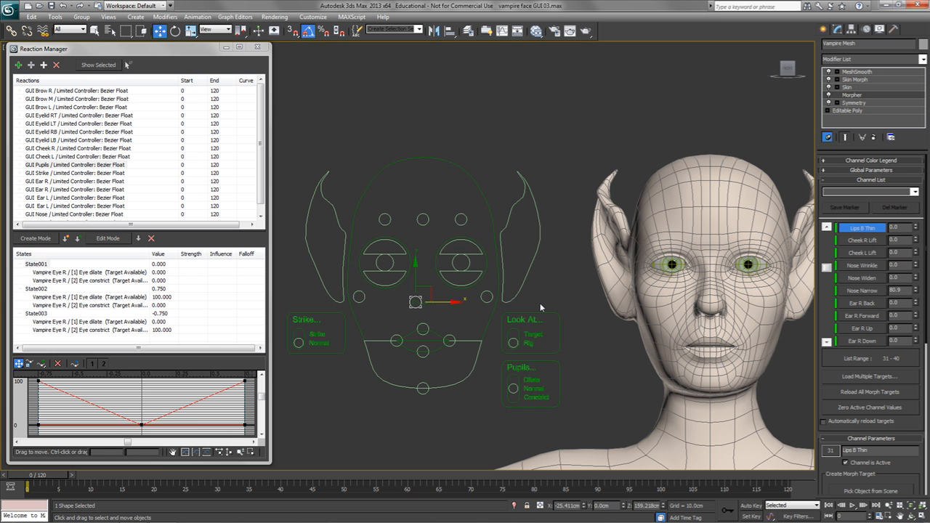
{"action": "right_click", "coordinate": [561, 279]}
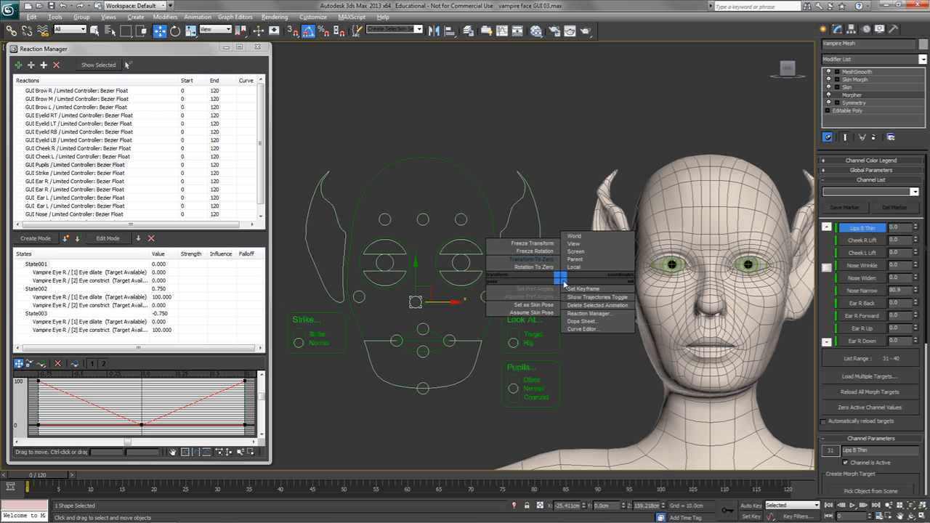
{"action": "left_click", "coordinate": [531, 259]}
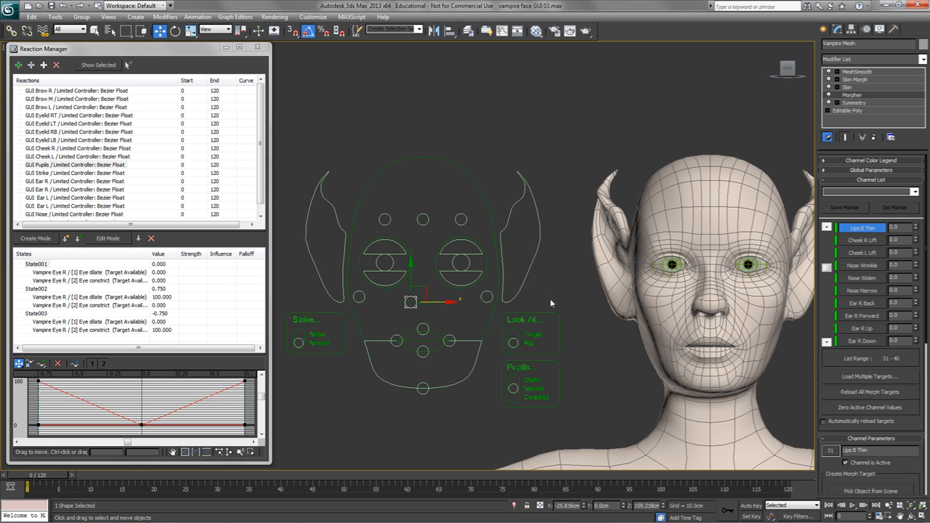
Step: Try out the vertical travel of the GUI Lip T Thin and GUI Lip B Thin controls on the mouth
{"action": "left_click", "coordinate": [423, 328]}
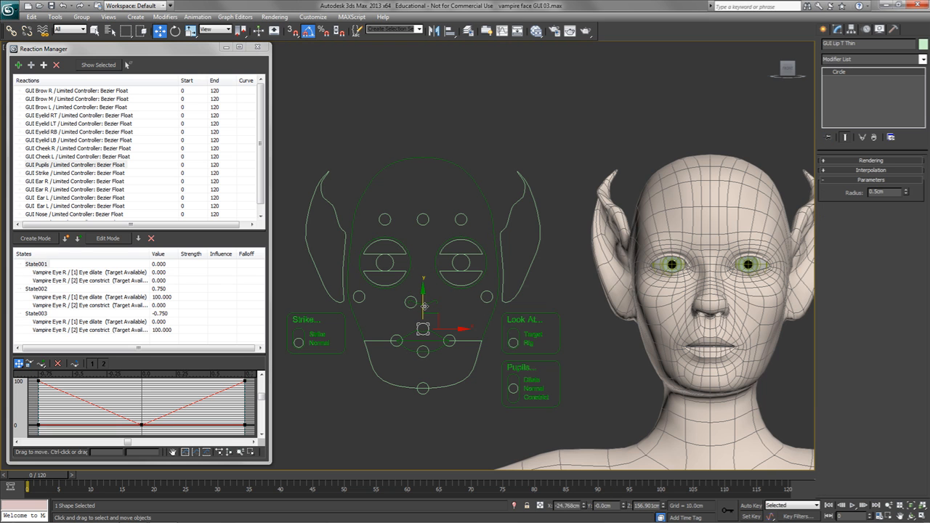
{"action": "mouse_move", "coordinate": [423, 304]}
{"action": "left_mouse_down"}
{"action": "mouse_move", "coordinate": [423, 288]}
{"action": "mouse_move", "coordinate": [433, 321]}
{"action": "mouse_move", "coordinate": [434, 311]}
{"action": "left_mouse_up"}
{"action": "left_click", "coordinate": [427, 349]}
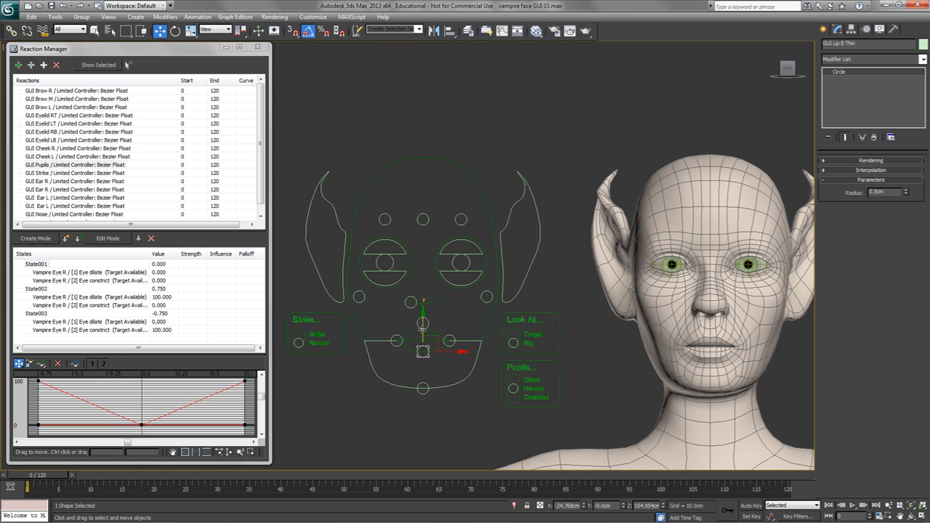
{"action": "left_click", "coordinate": [423, 323]}
{"action": "left_click_drag", "start_coordinate": [424, 296], "coordinate": [424, 295]}
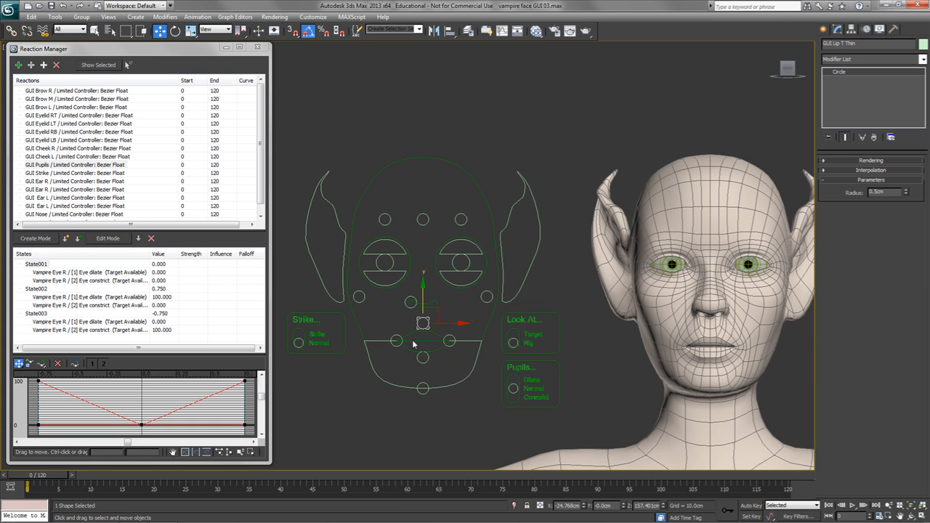
{"action": "left_click_drag", "start_coordinate": [422, 297], "coordinate": [415, 333]}
{"action": "left_click_drag", "start_coordinate": [422, 311], "coordinate": [422, 304]}
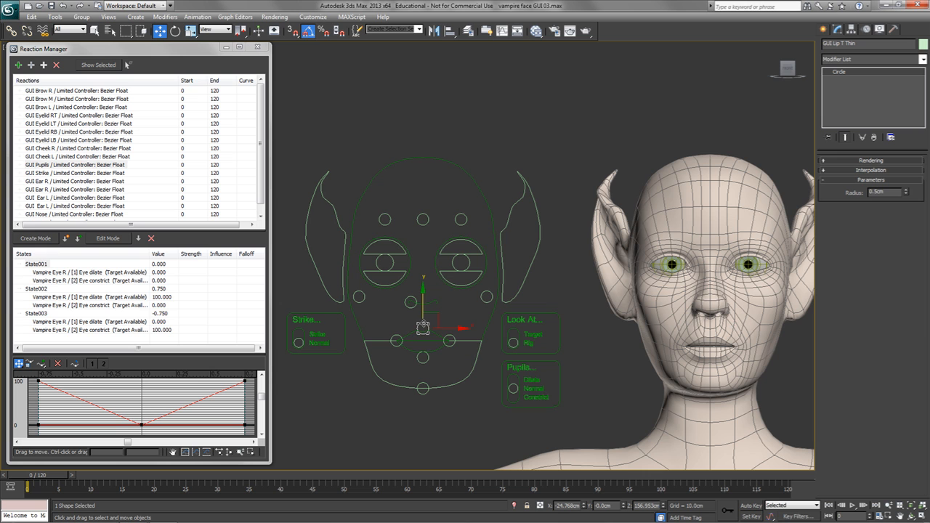
Step: Try out the movement of the GUI Lip R control at the corner of the mouth
{"action": "left_click", "coordinate": [393, 342]}
{"action": "left_click_drag", "start_coordinate": [396, 321], "coordinate": [397, 321]}
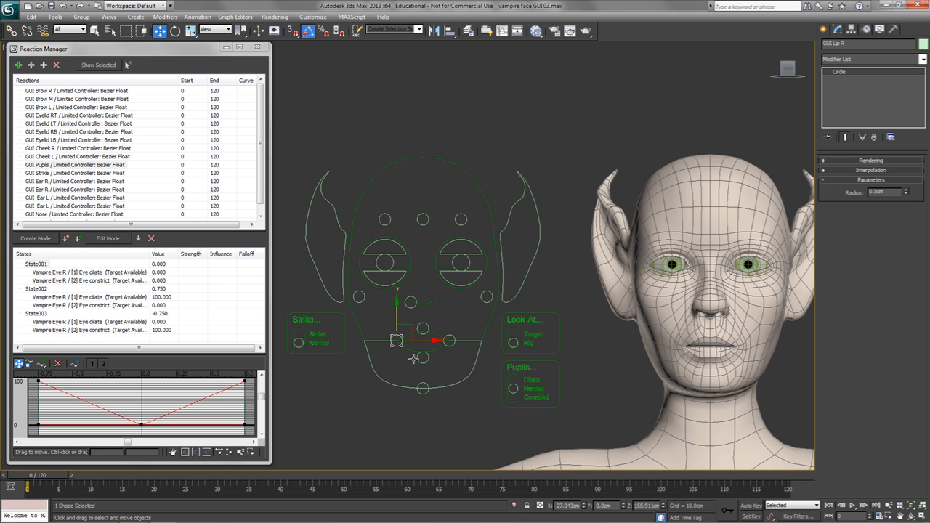
{"action": "mouse_move", "coordinate": [419, 341]}
{"action": "left_mouse_down"}
{"action": "mouse_move", "coordinate": [410, 344]}
{"action": "mouse_move", "coordinate": [436, 340]}
{"action": "mouse_move", "coordinate": [404, 344]}
{"action": "mouse_move", "coordinate": [418, 343]}
{"action": "left_mouse_up"}
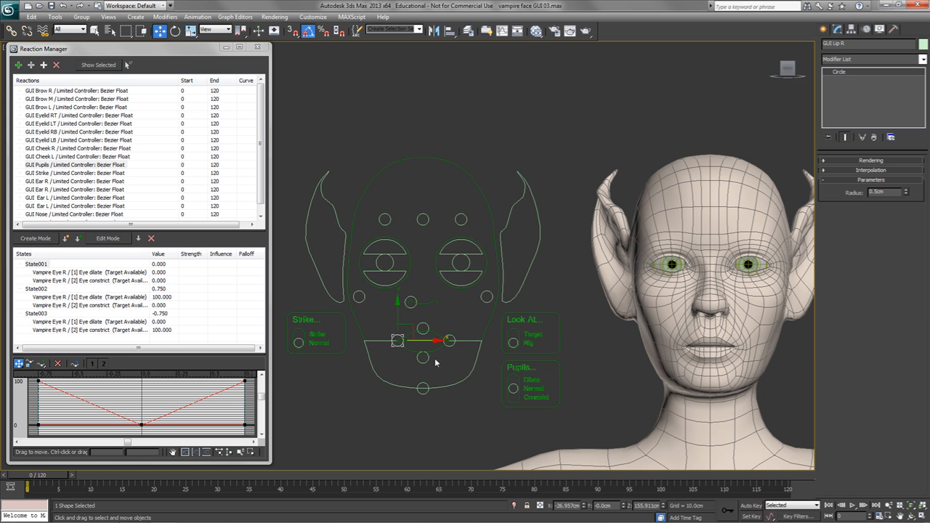
Step: Assign a ScaleXYZ controller to the Scale track of the GUI Lip T spline in the Dope Sheet
{"action": "left_click", "coordinate": [436, 334]}
{"action": "right_click", "coordinate": [448, 316]}
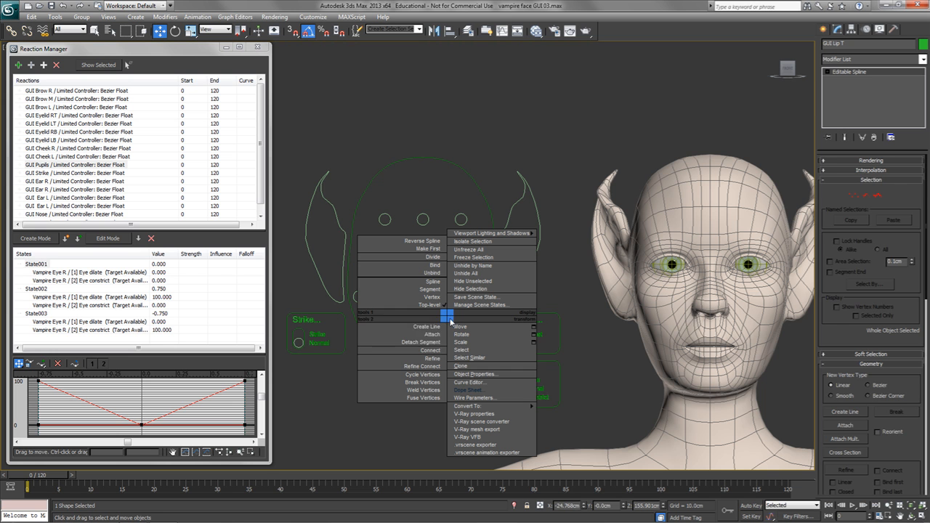
{"action": "left_click", "coordinate": [477, 390]}
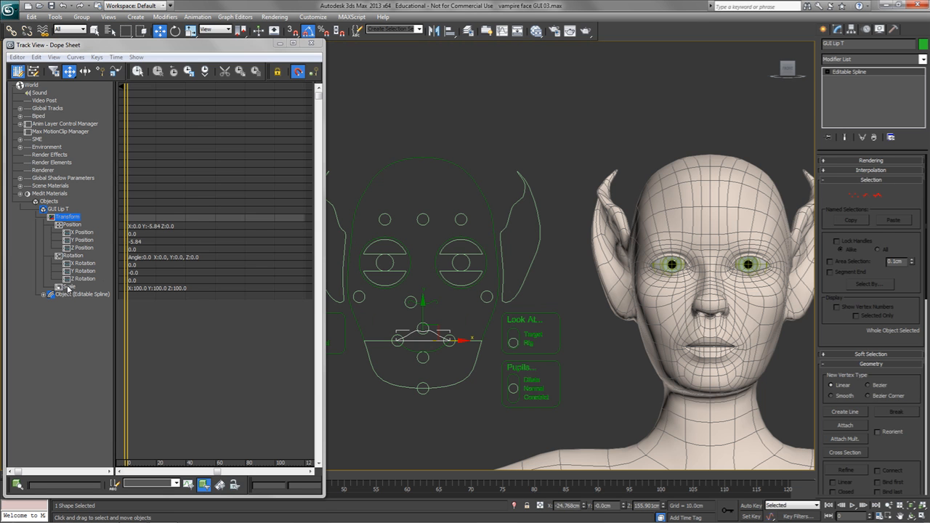
{"action": "left_click", "coordinate": [68, 288]}
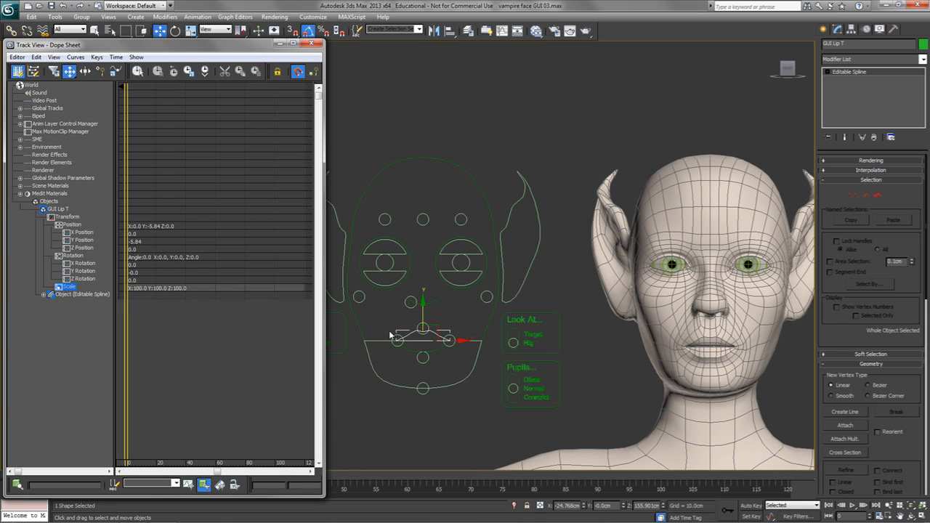
{"action": "right_click", "coordinate": [70, 288]}
{"action": "left_click", "coordinate": [86, 304]}
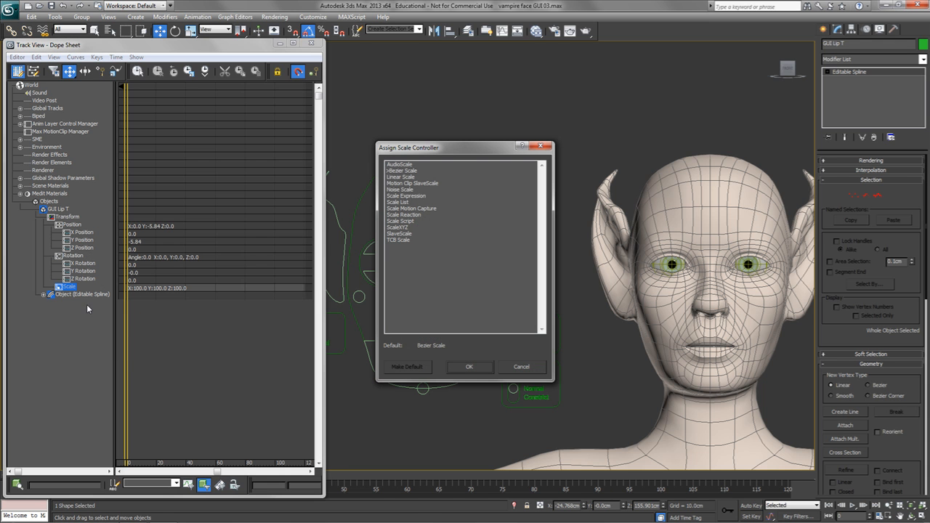
{"action": "left_click", "coordinate": [401, 228]}
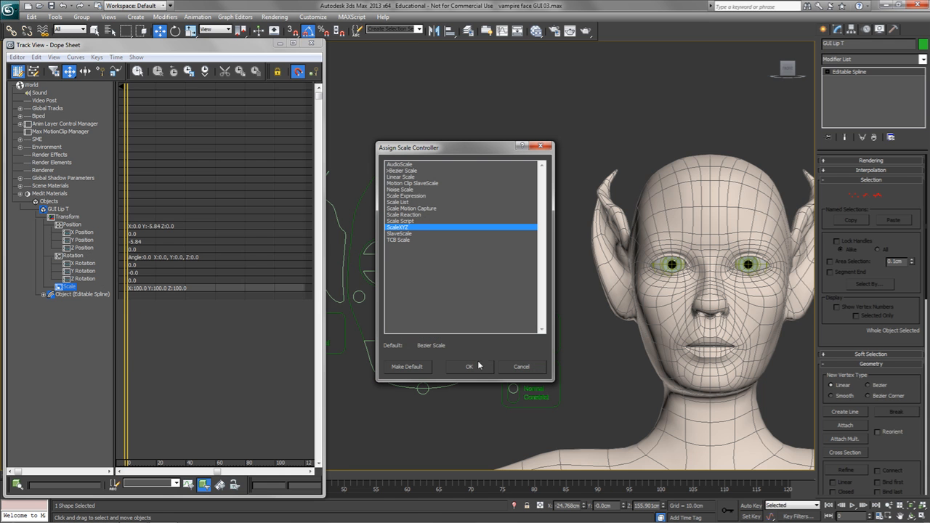
{"action": "left_click", "coordinate": [481, 368]}
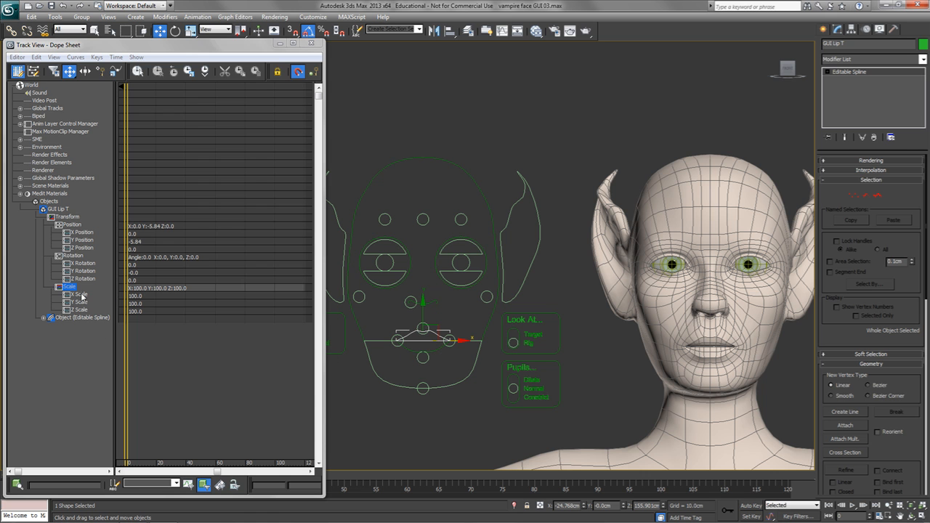
{"action": "left_click", "coordinate": [353, 403]}
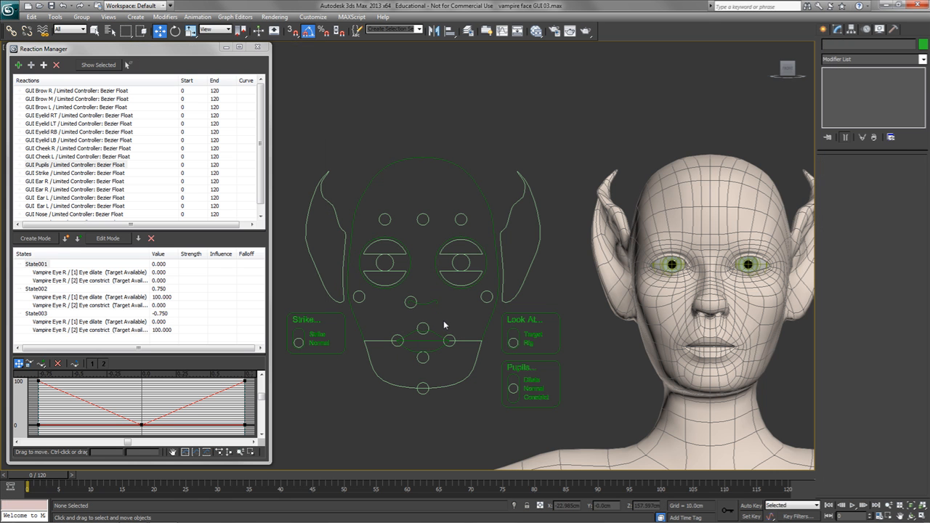
Step: Add the Zero Pos XYZ Y Position limited controller of GUI Lip T Thin as a reaction master, and show only the selected object's reactions
{"action": "left_click", "coordinate": [423, 328]}
{"action": "left_click", "coordinate": [18, 65]}
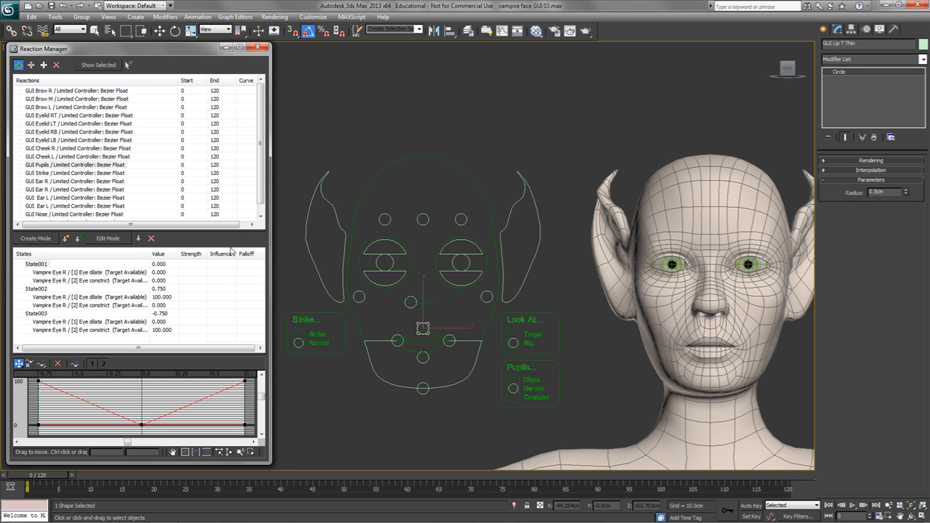
{"action": "left_click", "coordinate": [422, 328]}
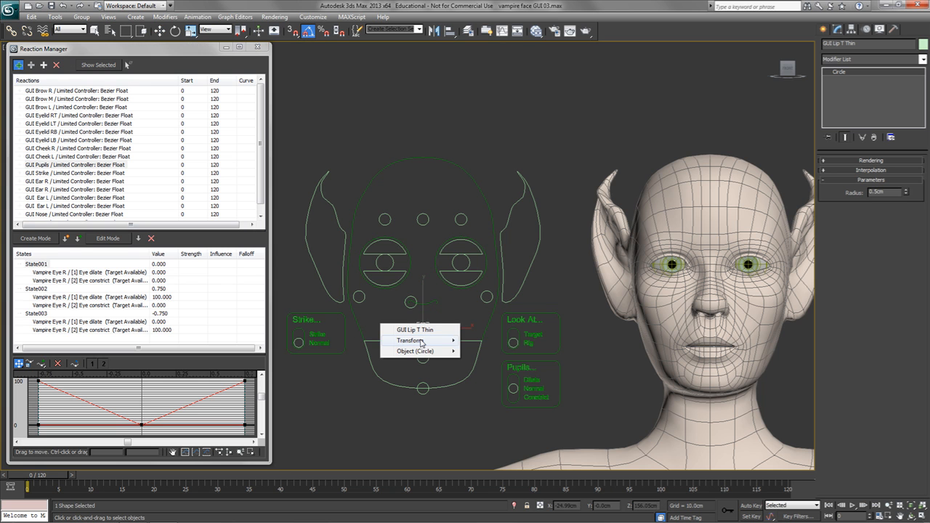
{"action": "mouse_move", "coordinate": [425, 340]}
{"action": "mouse_move", "coordinate": [485, 340]}
{"action": "mouse_move", "coordinate": [563, 352]}
{"action": "mouse_move", "coordinate": [659, 362]}
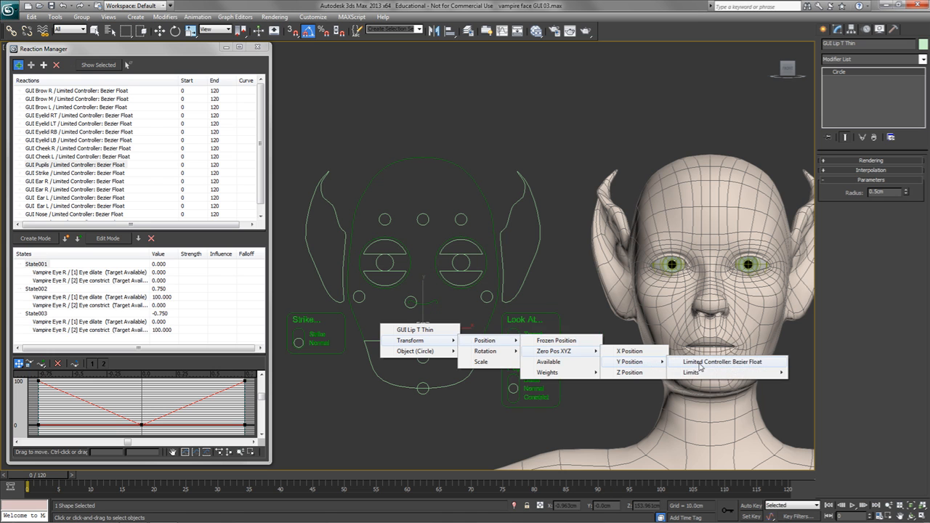
{"action": "left_click", "coordinate": [699, 361]}
{"action": "left_click", "coordinate": [100, 67]}
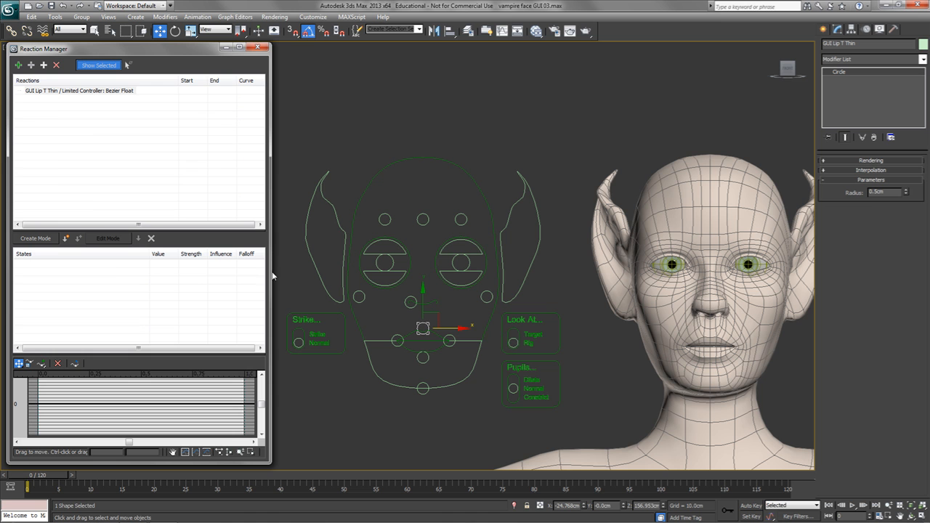
Step: Add the vampire mesh's Morpher channel [28] Lips T Curl as a slave of the GUI Lip T Thin reaction
{"action": "left_click", "coordinate": [31, 65]}
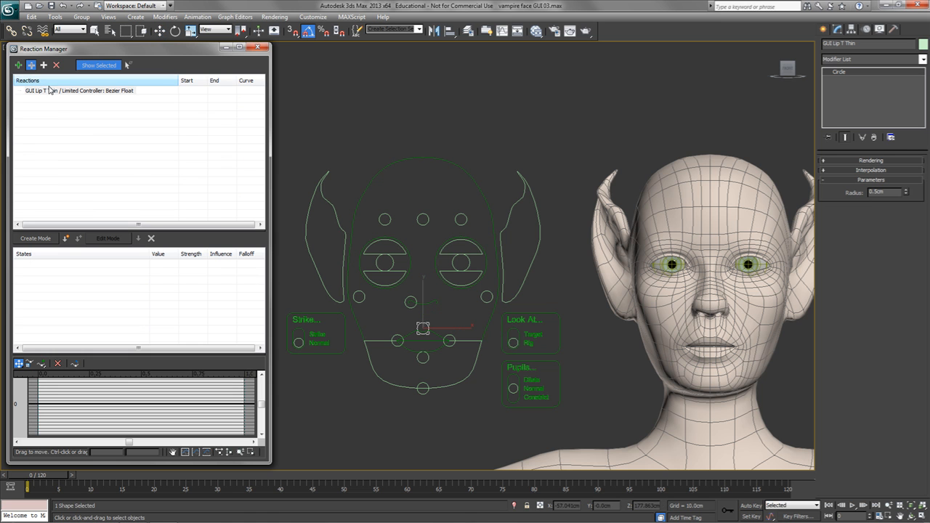
{"action": "left_click", "coordinate": [633, 307]}
{"action": "mouse_move", "coordinate": [667, 324]}
{"action": "mouse_move", "coordinate": [723, 343]}
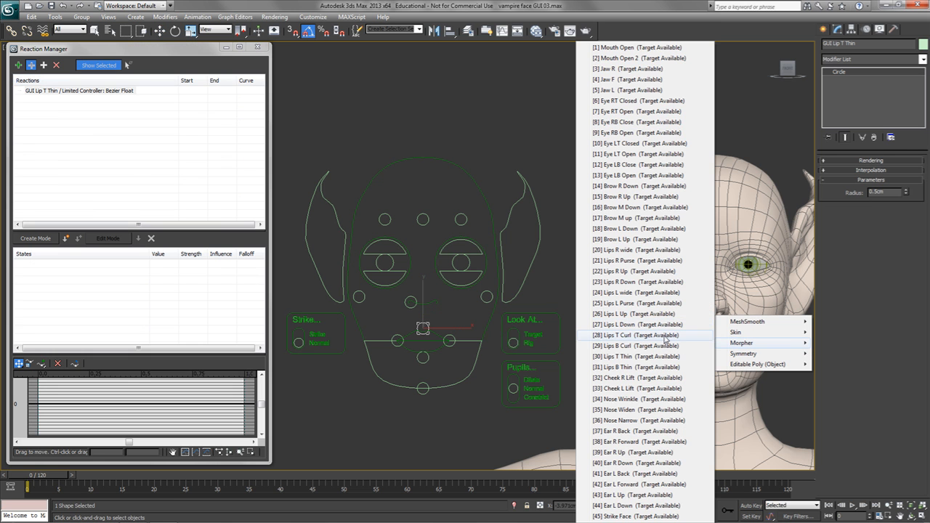
{"action": "left_click", "coordinate": [666, 335]}
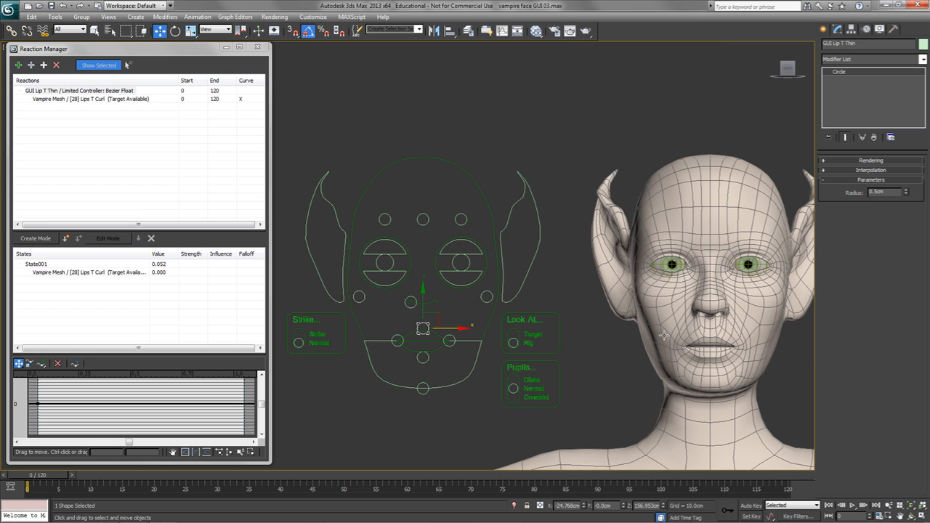
Step: Add the vampire mesh's Morpher channel [30] Lips T Thin as another slave of the GUI Lip T Thin reaction
{"action": "left_click", "coordinate": [34, 264]}
{"action": "left_click", "coordinate": [30, 64]}
{"action": "left_click", "coordinate": [624, 302]}
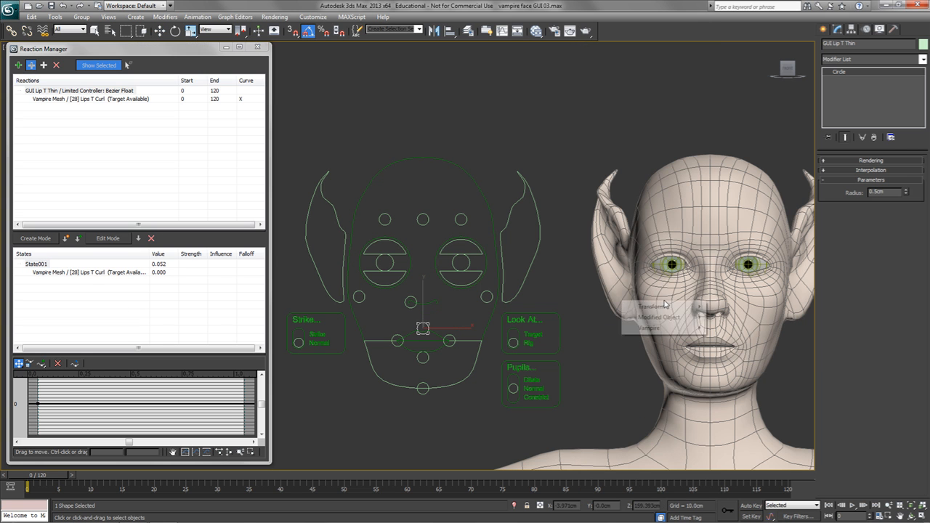
{"action": "mouse_move", "coordinate": [698, 320]}
{"action": "mouse_move", "coordinate": [730, 339]}
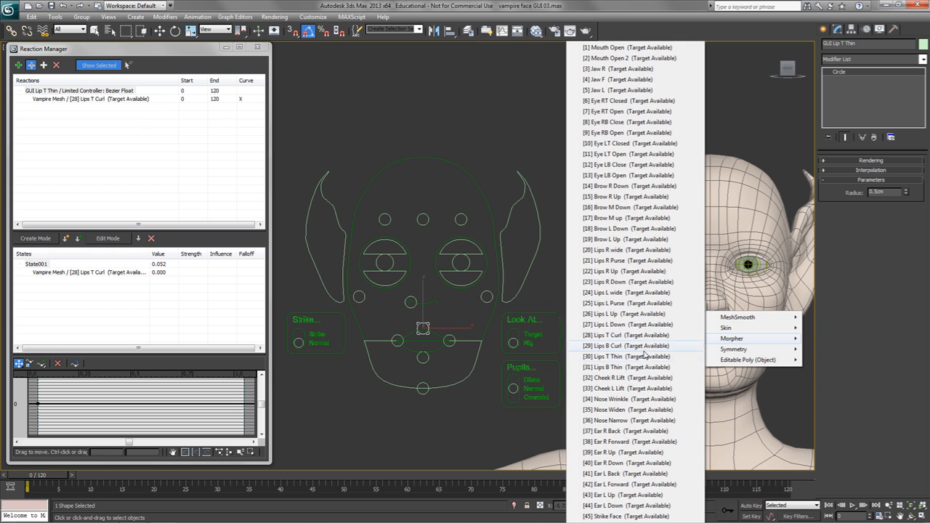
{"action": "left_click", "coordinate": [631, 357]}
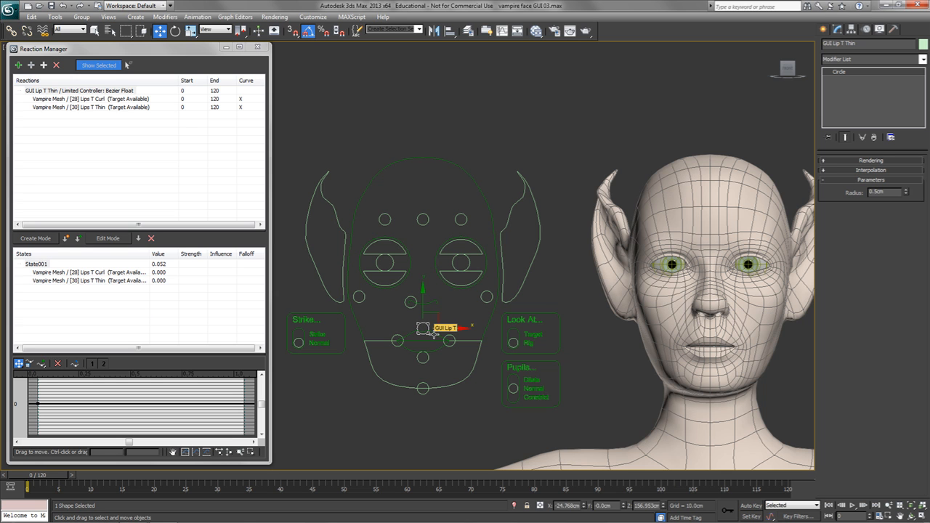
Step: Add the Y Position of the GUI Lip T spline as a slave of the GUI Lip T Thin reaction
{"action": "left_click", "coordinate": [31, 64]}
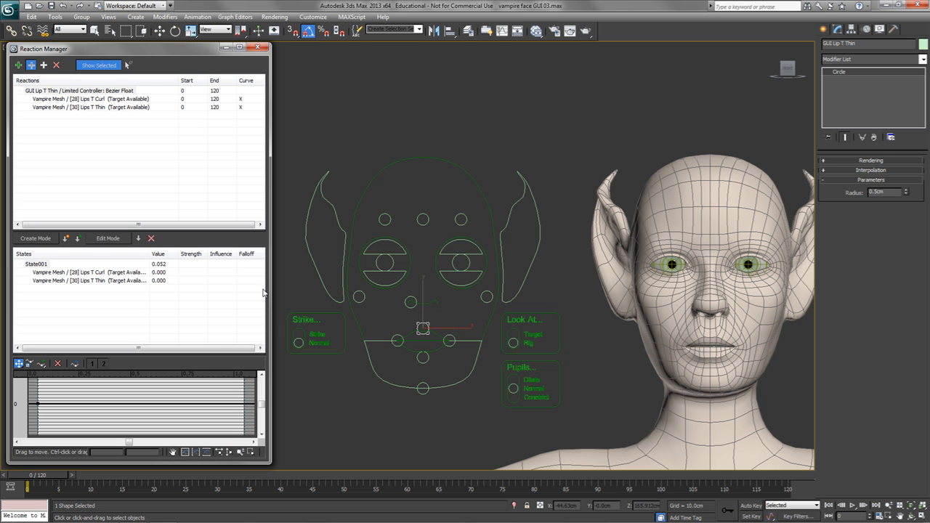
{"action": "left_click", "coordinate": [439, 341]}
{"action": "mouse_move", "coordinate": [468, 341]}
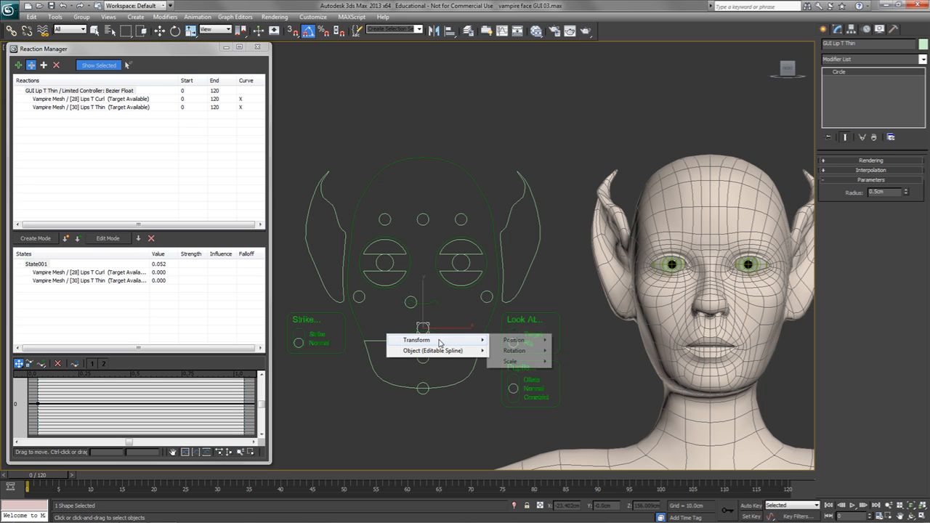
{"action": "mouse_move", "coordinate": [513, 341]}
{"action": "left_click", "coordinate": [584, 351]}
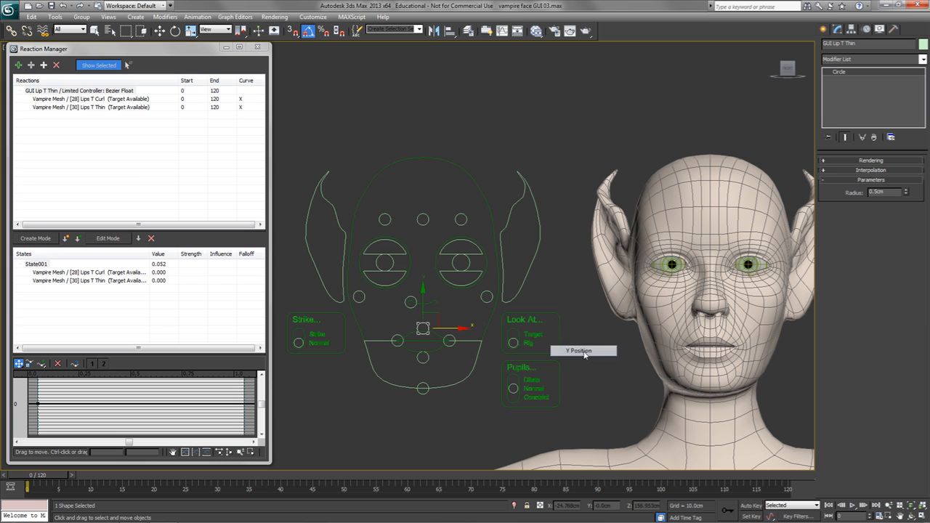
Step: Add the Y Scale of the GUI Lip T spline as a slave of the GUI Lip T Thin reaction
{"action": "left_click", "coordinate": [32, 70]}
{"action": "left_click", "coordinate": [432, 331]}
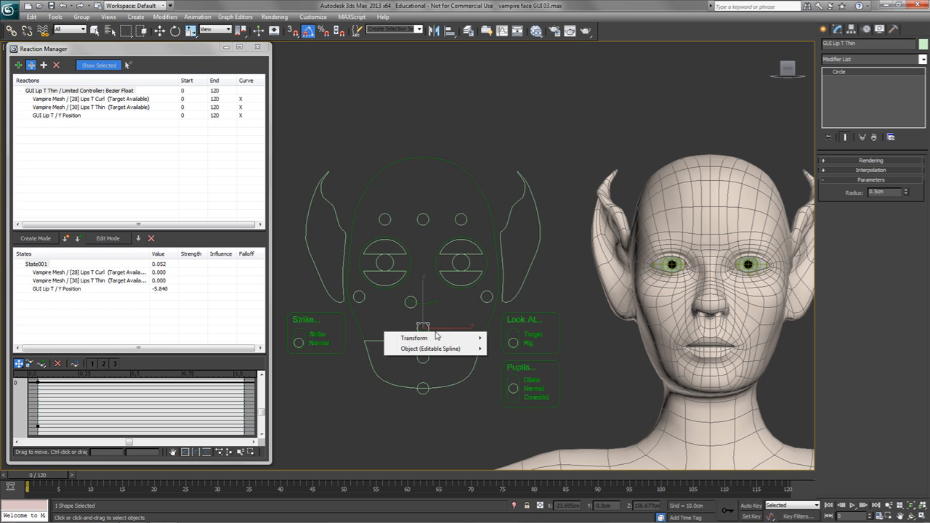
{"action": "mouse_move", "coordinate": [443, 339]}
{"action": "mouse_move", "coordinate": [515, 360]}
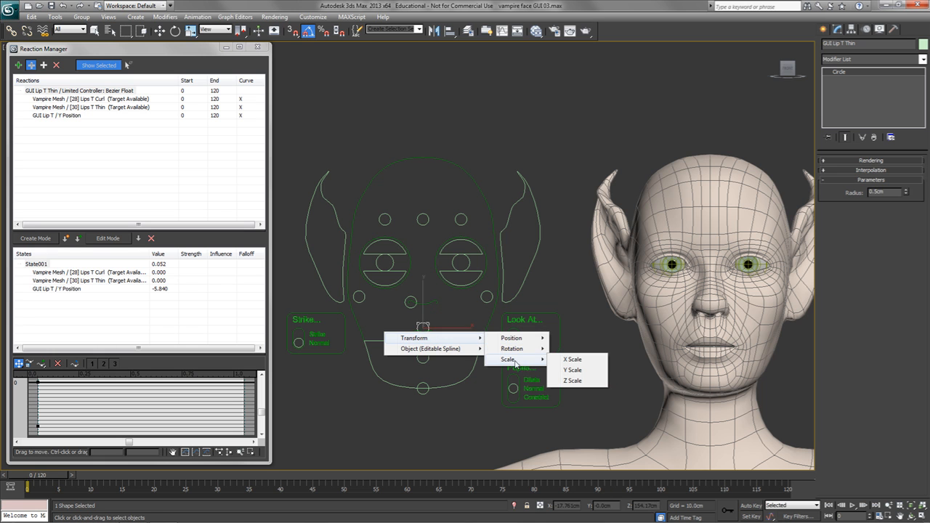
{"action": "left_click", "coordinate": [574, 371]}
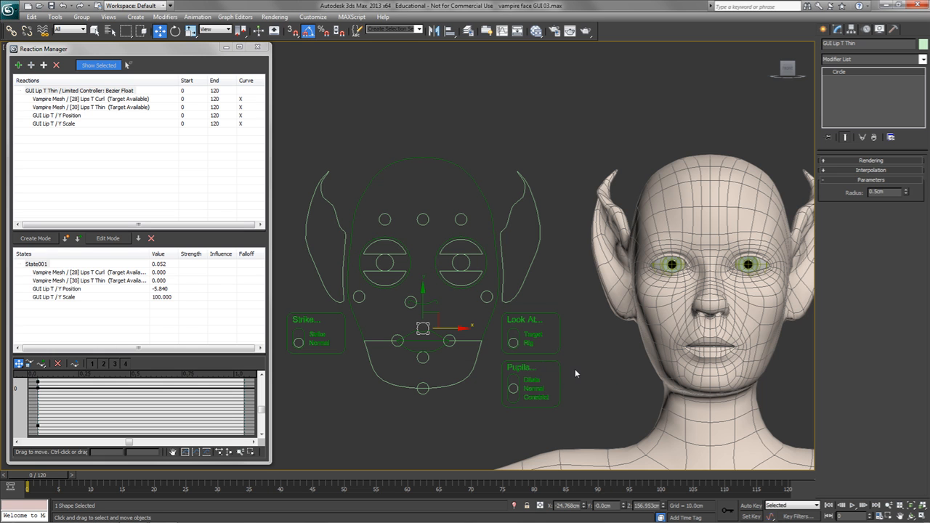
Step: In Create Mode, raise the GUI Lip T Thin control to 0.5 and set the vampire mesh's Lips T Curl morph to 100
{"action": "left_click", "coordinate": [32, 239]}
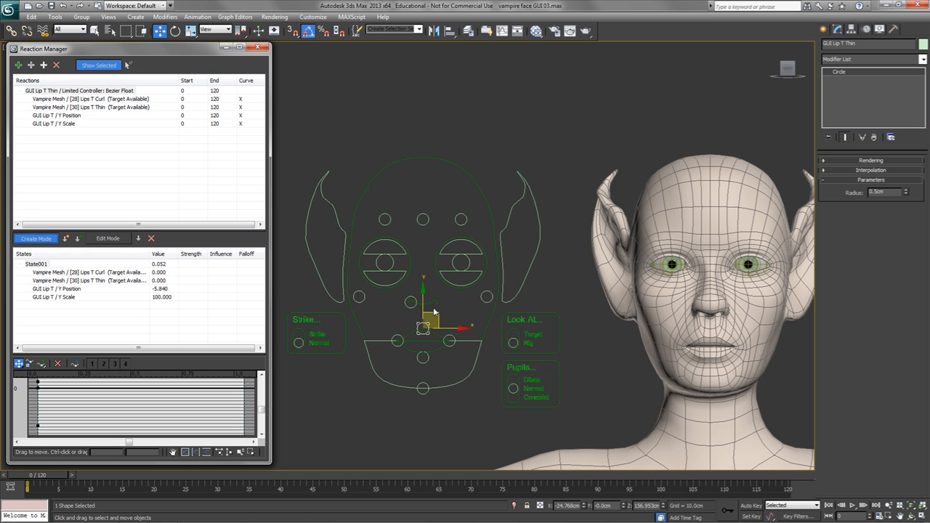
{"action": "left_click_drag", "start_coordinate": [425, 300], "coordinate": [426, 245]}
{"action": "left_click", "coordinate": [713, 312]}
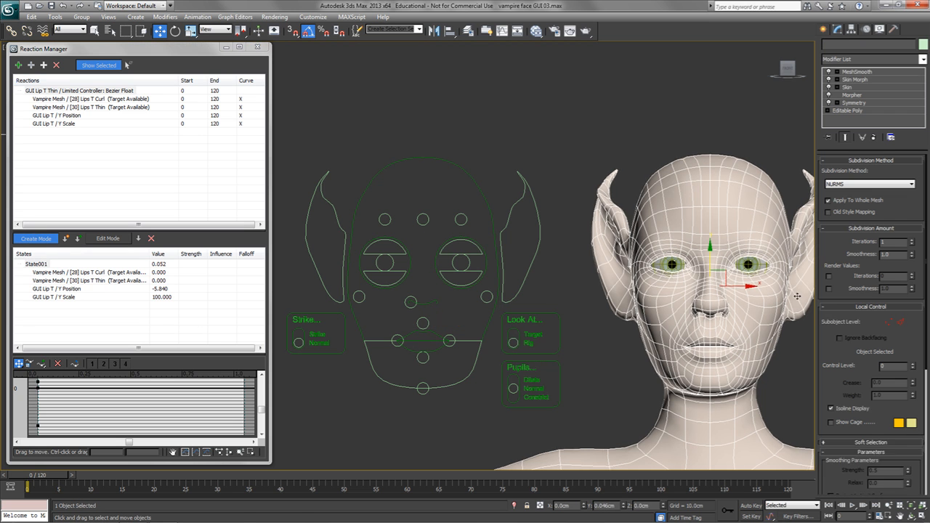
{"action": "left_click", "coordinate": [853, 95]}
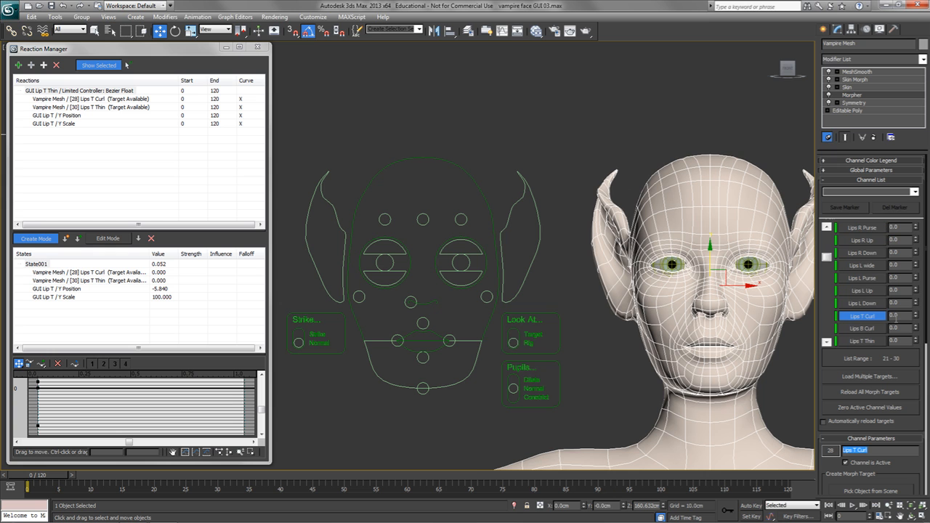
{"action": "left_click_drag", "start_coordinate": [918, 317], "coordinate": [920, 199]}
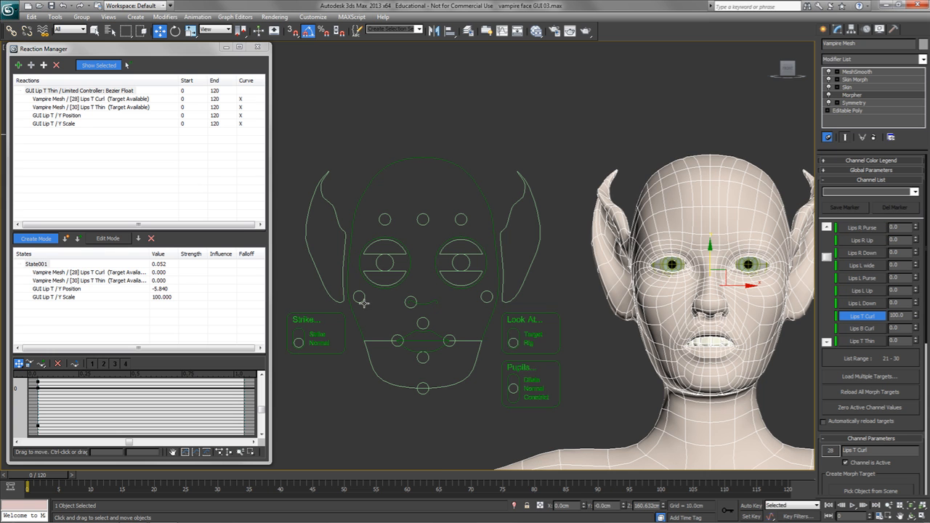
Step: Raise the GUI Lip T spline slightly above the mouth corners and record the pose as a new reaction state
{"action": "left_click", "coordinate": [430, 335]}
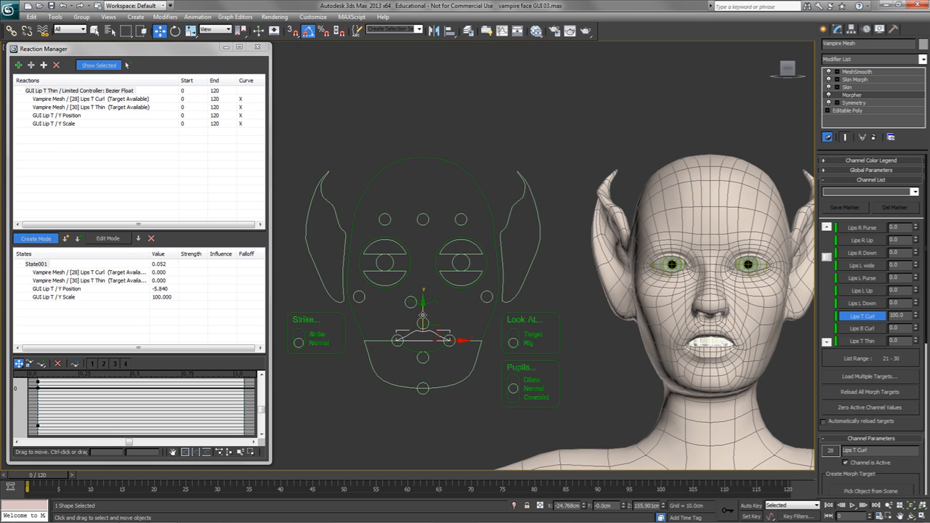
{"action": "left_click_drag", "start_coordinate": [423, 311], "coordinate": [419, 306]}
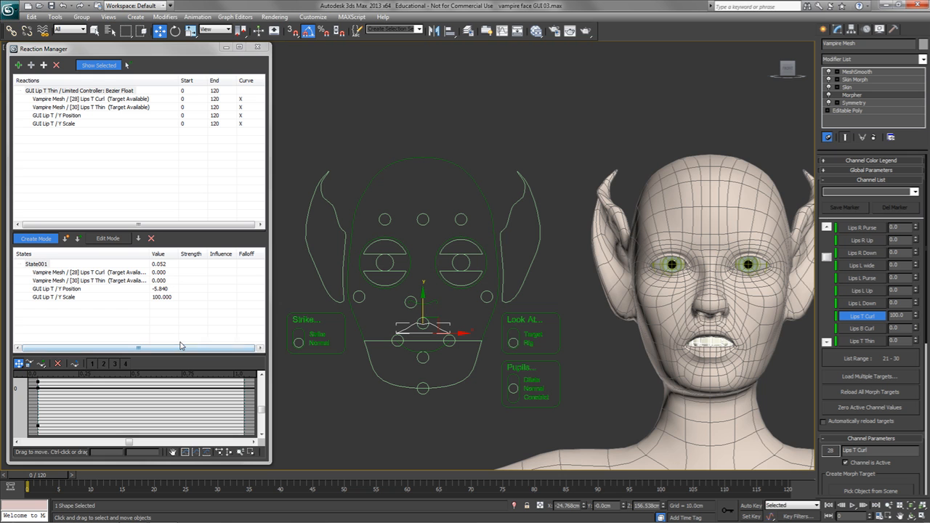
{"action": "left_click", "coordinate": [65, 239]}
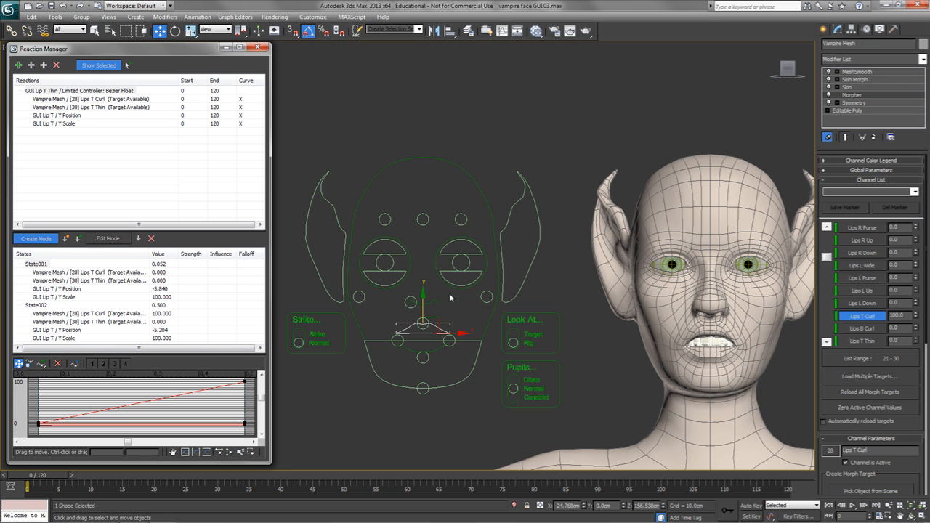
Step: Align the GUI Lip T spline to GUI Face in Y Position, minimum to minimum
{"action": "left_click", "coordinate": [450, 30]}
{"action": "left_click", "coordinate": [421, 324]}
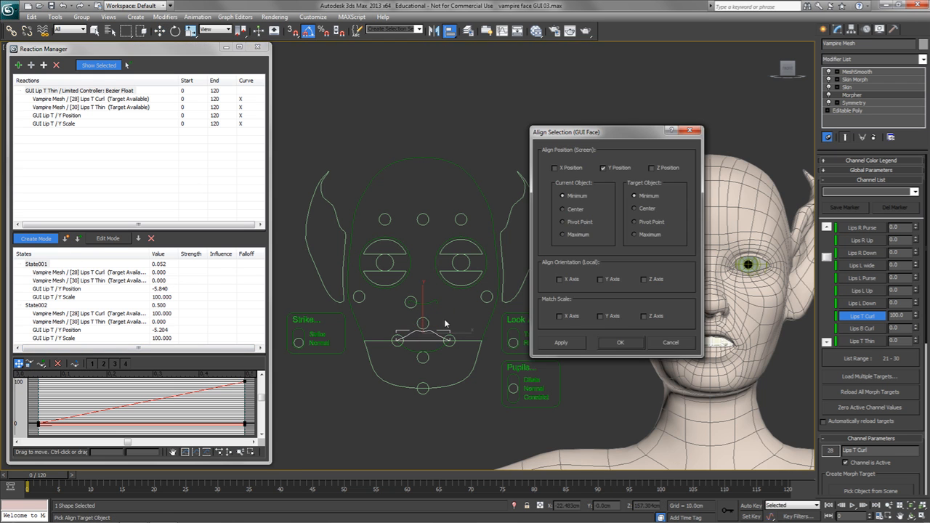
{"action": "left_click", "coordinate": [617, 343]}
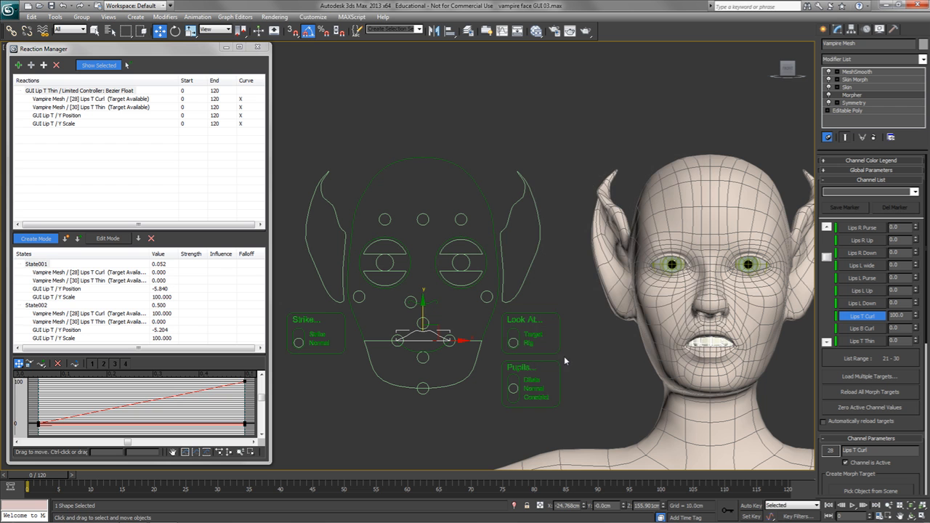
Step: Lower the GUI Lip T Thin control fully and set the mesh's Lips T Curl to 0 and Lips T Thin to 100
{"action": "left_click", "coordinate": [427, 321]}
{"action": "left_click_drag", "start_coordinate": [423, 294], "coordinate": [423, 357]}
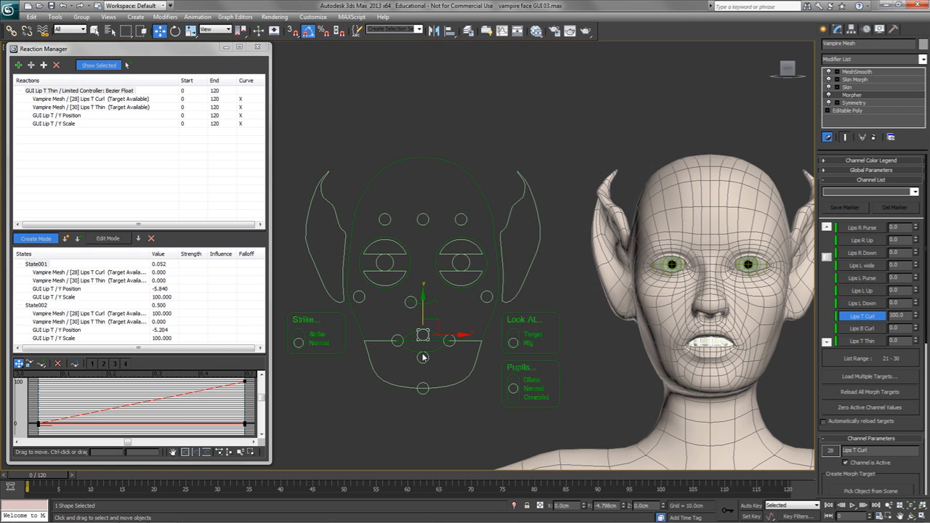
{"action": "left_click", "coordinate": [654, 339]}
{"action": "right_click", "coordinate": [917, 315]}
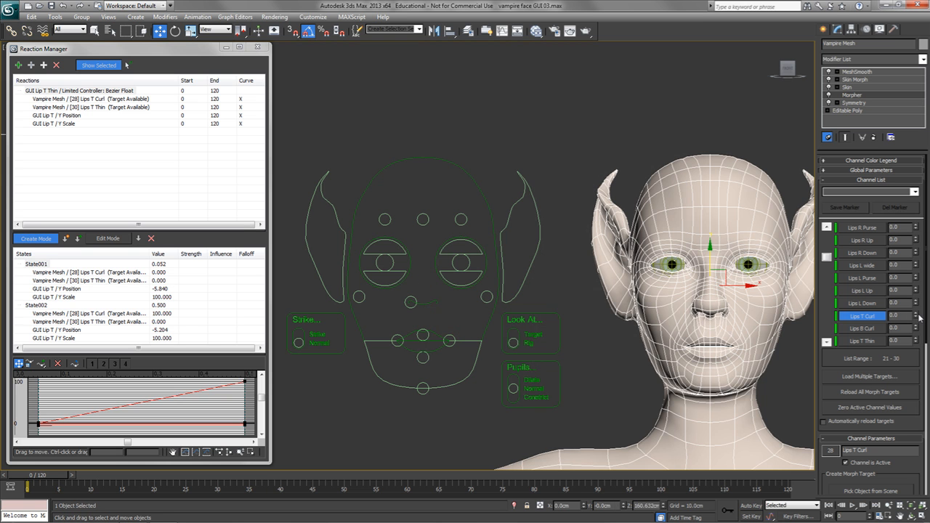
{"action": "left_click_drag", "start_coordinate": [917, 336], "coordinate": [917, 291]}
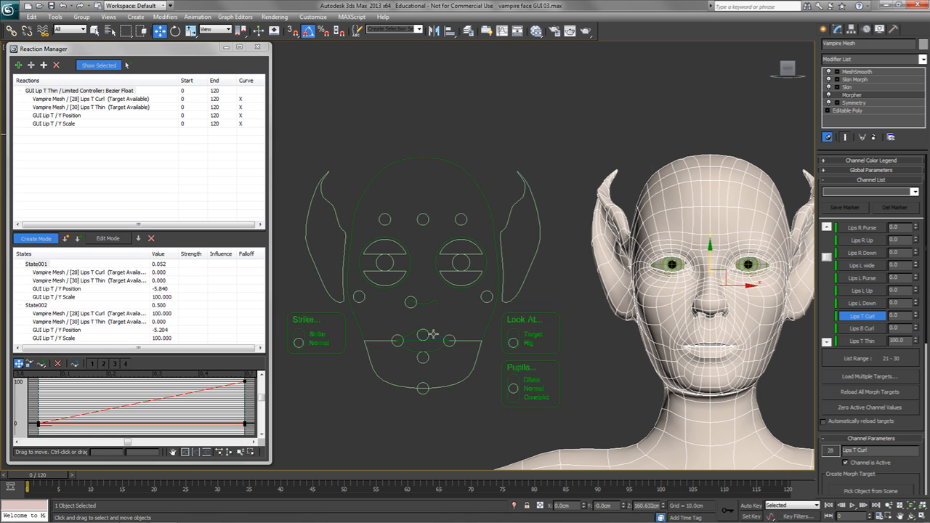
Step: Scale the GUI Lip T spline to about 38% in Y and record the pose as a new reaction state
{"action": "left_click", "coordinate": [432, 334]}
{"action": "key", "text": "r"}
{"action": "left_click_drag", "start_coordinate": [421, 296], "coordinate": [426, 358]}
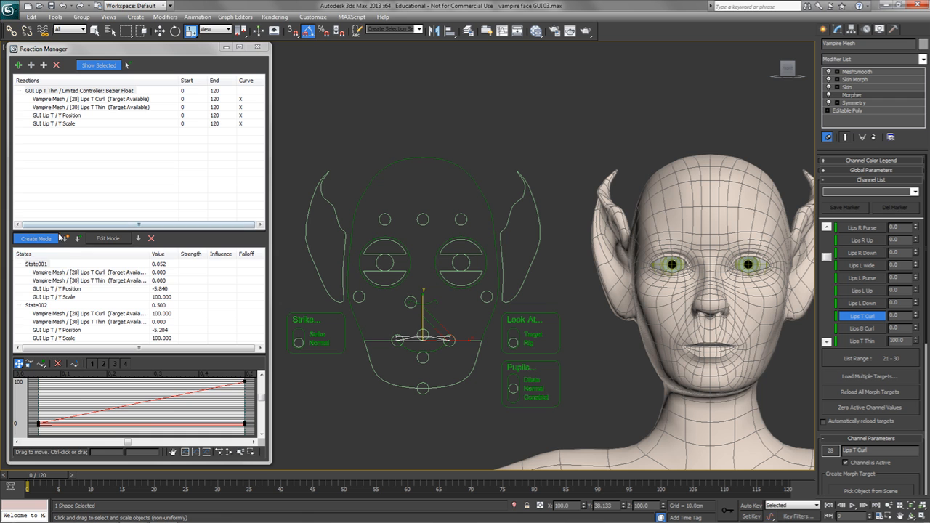
{"action": "left_click", "coordinate": [63, 239]}
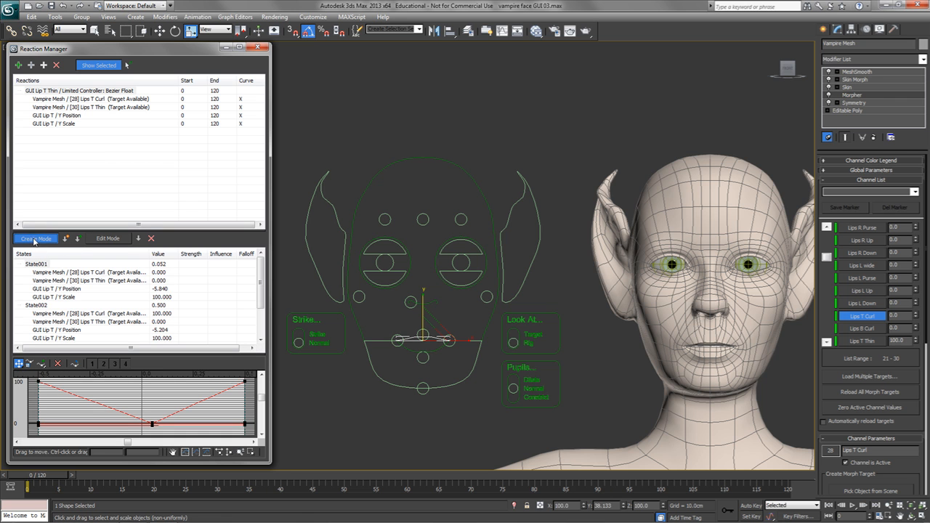
Step: Leave Create Mode and move the GUI Lip T Thin control vertically to test its reaction
{"action": "left_click", "coordinate": [423, 334]}
{"action": "key", "text": "w"}
{"action": "mouse_move", "coordinate": [425, 303]}
{"action": "left_mouse_down"}
{"action": "mouse_move", "coordinate": [425, 292]}
{"action": "mouse_move", "coordinate": [424, 334]}
{"action": "mouse_move", "coordinate": [429, 311]}
{"action": "left_mouse_up"}
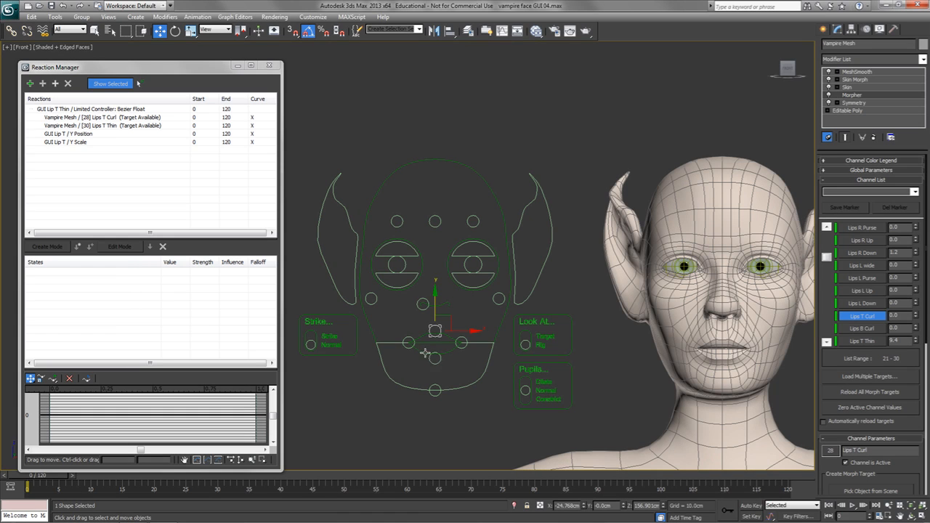
Step: Return the lower lip control circle to its zero position and deselect it
{"action": "left_click", "coordinate": [436, 359]}
{"action": "right_click", "coordinate": [451, 373]}
{"action": "left_click", "coordinate": [439, 356]}
{"action": "left_click", "coordinate": [451, 372]}
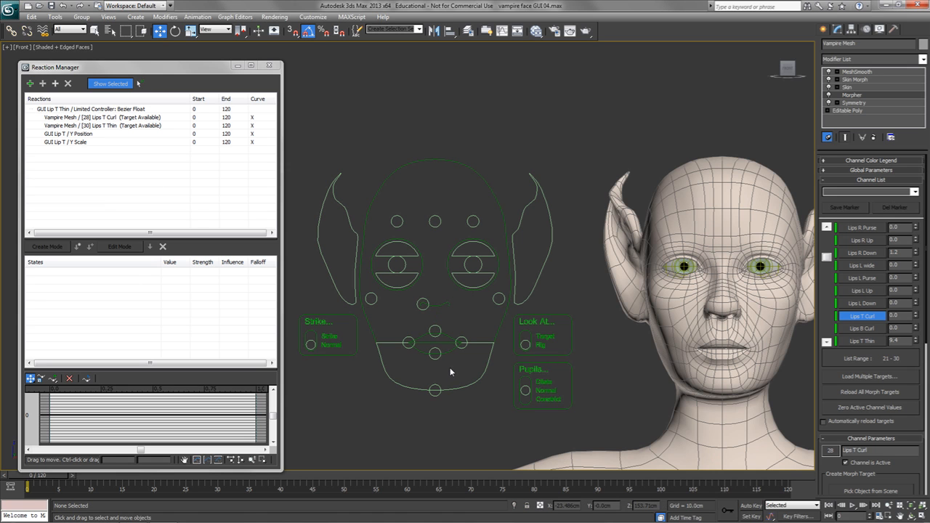
Step: Try moving both mouth-corner controls and undo the moves
{"action": "left_click", "coordinate": [407, 340]}
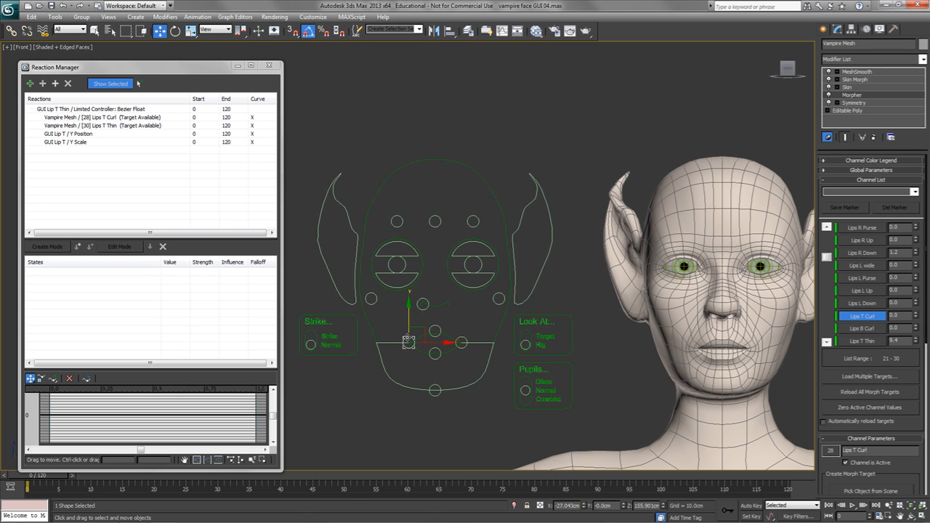
{"action": "mouse_move", "coordinate": [409, 315]}
{"action": "left_mouse_down"}
{"action": "mouse_move", "coordinate": [410, 295]}
{"action": "mouse_move", "coordinate": [410, 336]}
{"action": "mouse_move", "coordinate": [410, 297]}
{"action": "left_mouse_up"}
{"action": "left_click", "coordinate": [460, 341]}
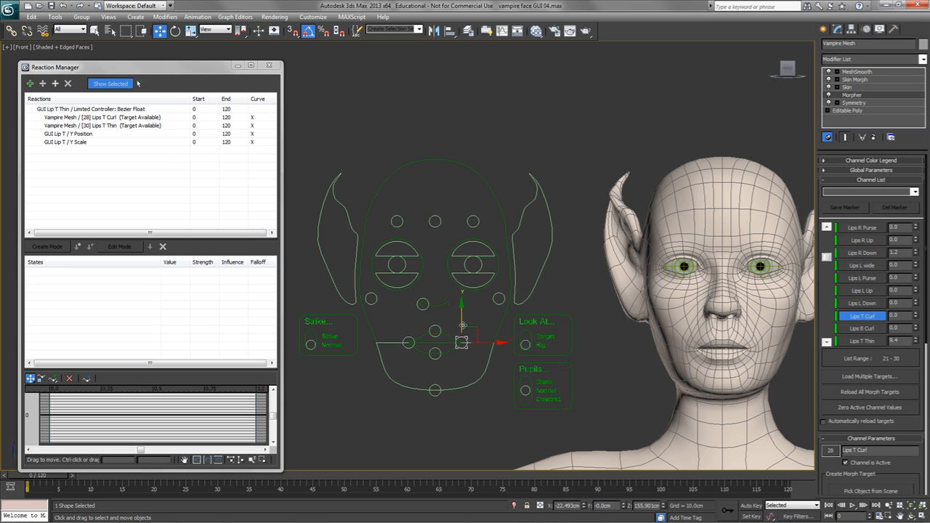
{"action": "left_click_drag", "start_coordinate": [462, 324], "coordinate": [486, 314]}
{"action": "key", "text": "ctrl+z"}
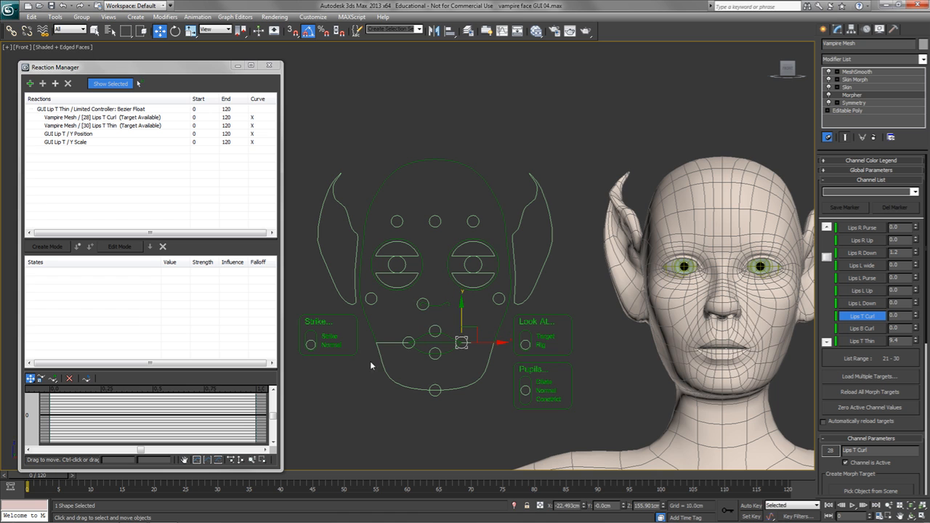
{"action": "left_click", "coordinate": [405, 345]}
{"action": "left_click_drag", "start_coordinate": [430, 344], "coordinate": [411, 356]}
{"action": "key", "text": "ctrl+z"}
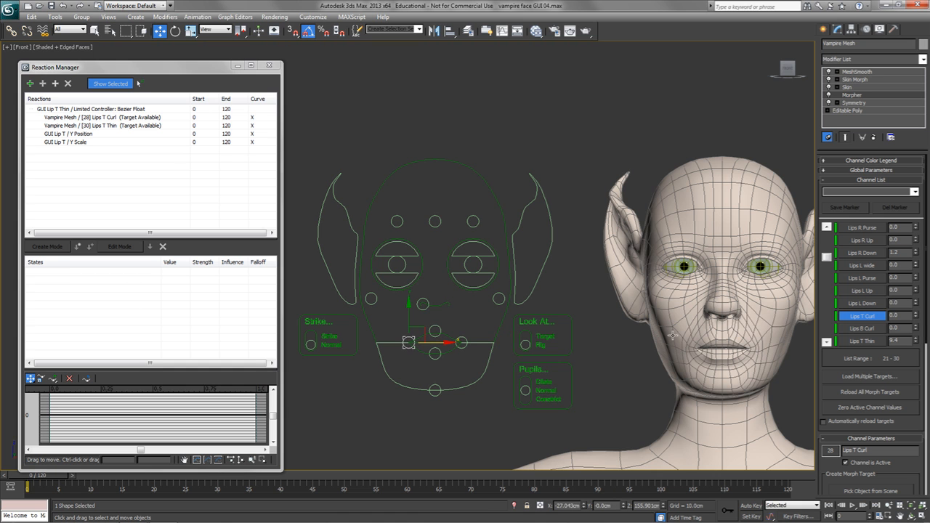
Step: Try moving the mouth-corner controls inward against the lip spline, and reset the moved control with Transform To Zero
{"action": "left_click_drag", "start_coordinate": [430, 342], "coordinate": [457, 343]}
{"action": "key", "text": "z"}
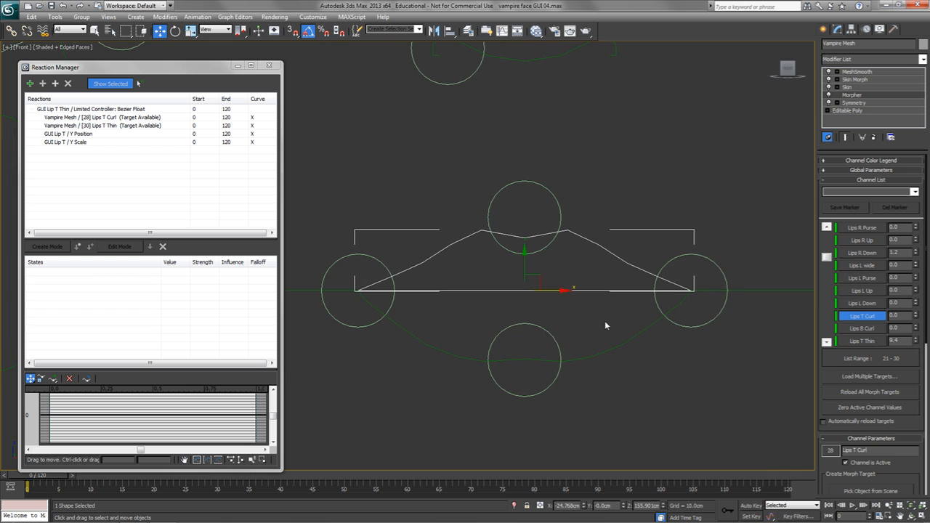
{"action": "left_click", "coordinate": [380, 263]}
{"action": "left_click", "coordinate": [380, 263]}
{"action": "left_click_drag", "start_coordinate": [394, 293], "coordinate": [457, 293]}
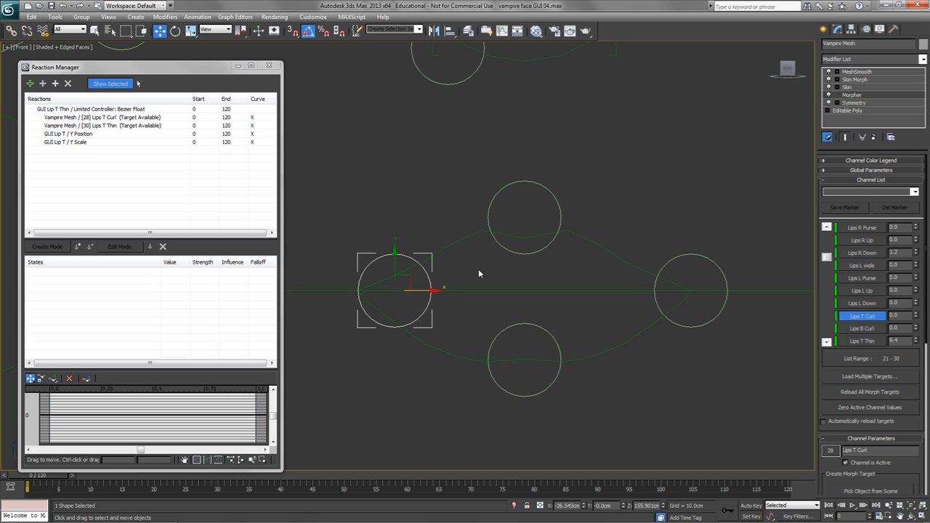
{"action": "left_click", "coordinate": [654, 284]}
{"action": "left_click_drag", "start_coordinate": [720, 291], "coordinate": [679, 293]}
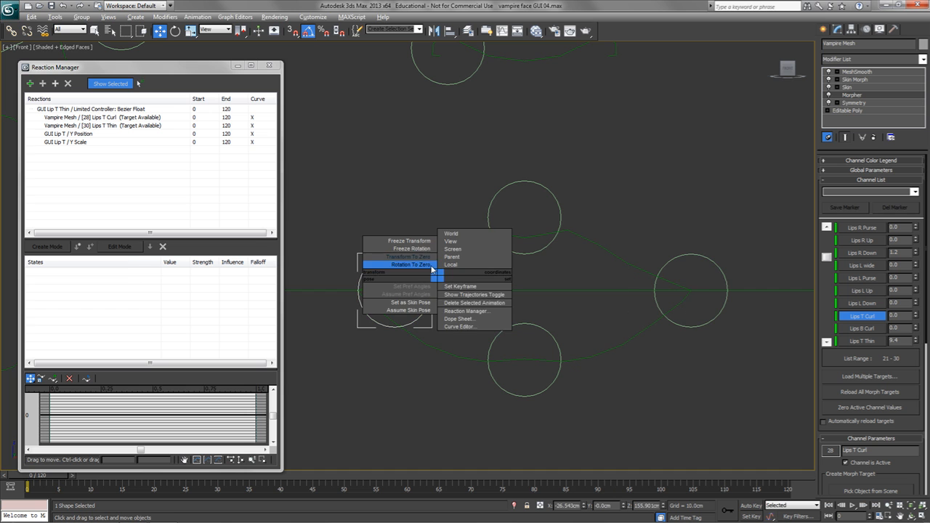
{"action": "left_click", "coordinate": [428, 259]}
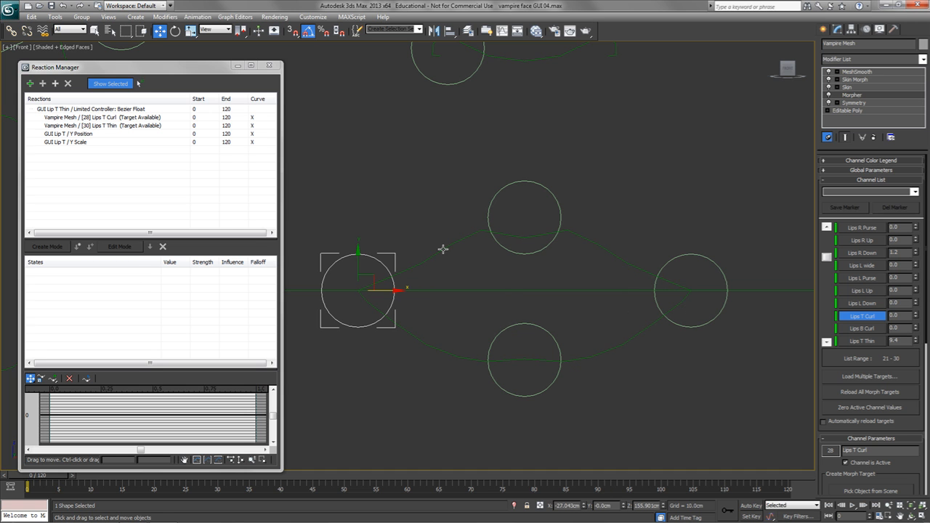
Step: Open the Dope Sheet for the GUI Lip T spline and assign a Float List controller to its X Scale track
{"action": "left_click", "coordinate": [423, 260]}
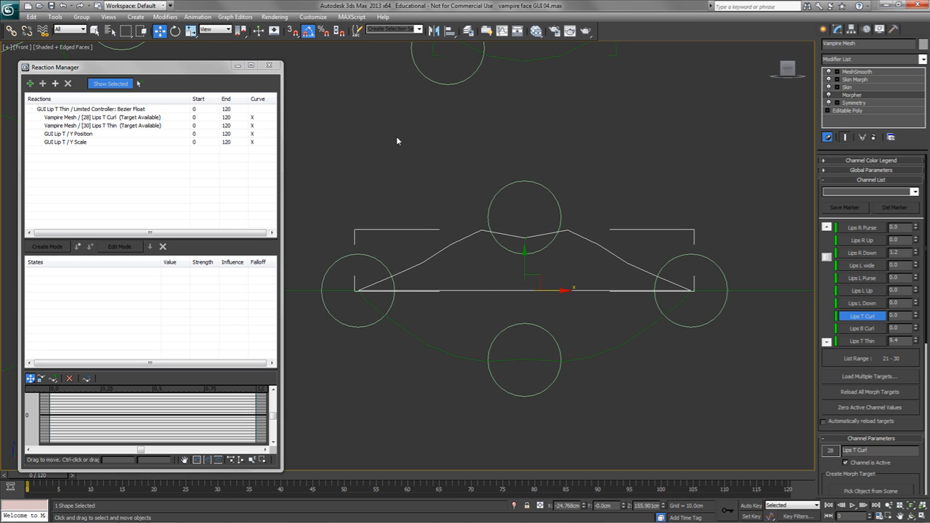
{"action": "right_click", "coordinate": [401, 172]}
{"action": "left_click", "coordinate": [421, 247]}
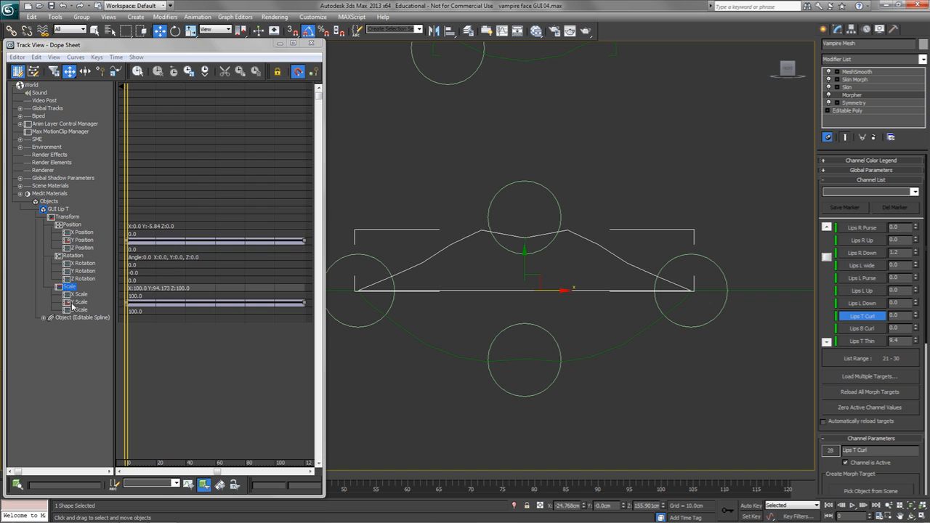
{"action": "left_click", "coordinate": [76, 301]}
{"action": "right_click", "coordinate": [75, 299]}
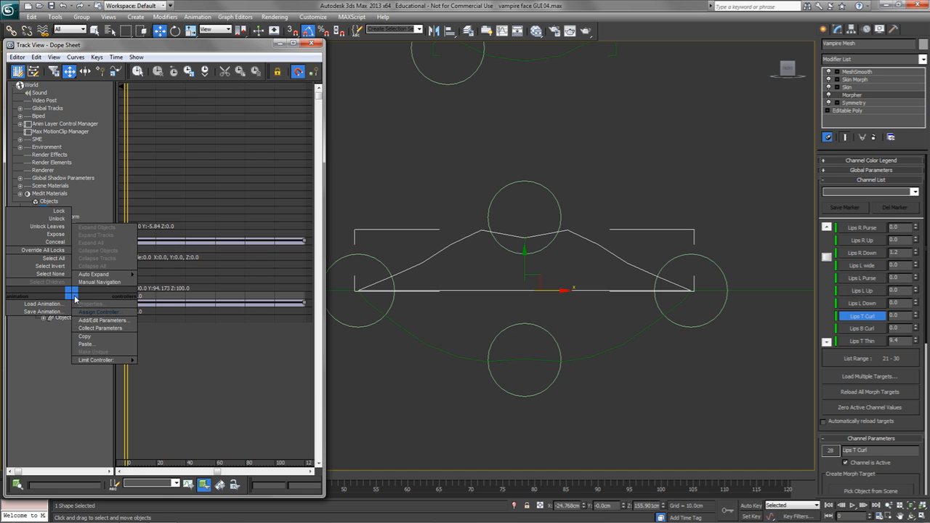
{"action": "left_click", "coordinate": [87, 312]}
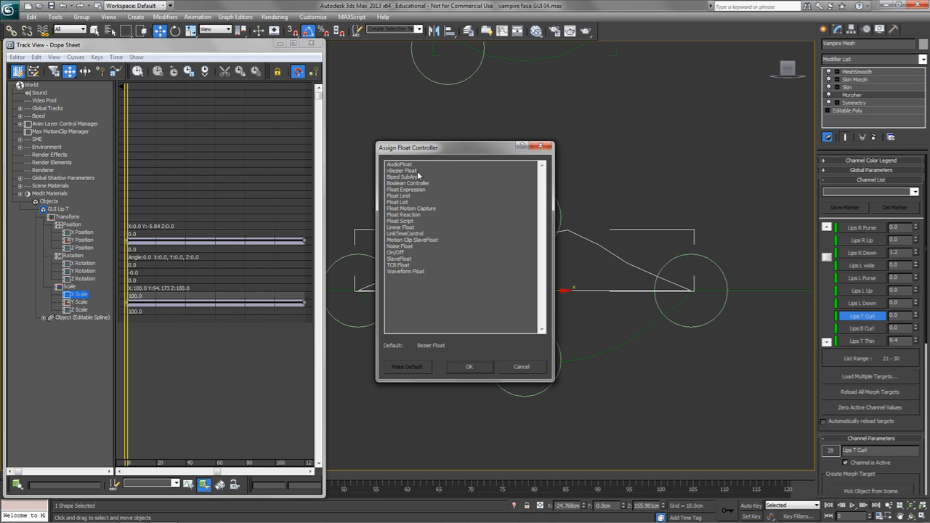
{"action": "left_click", "coordinate": [400, 203]}
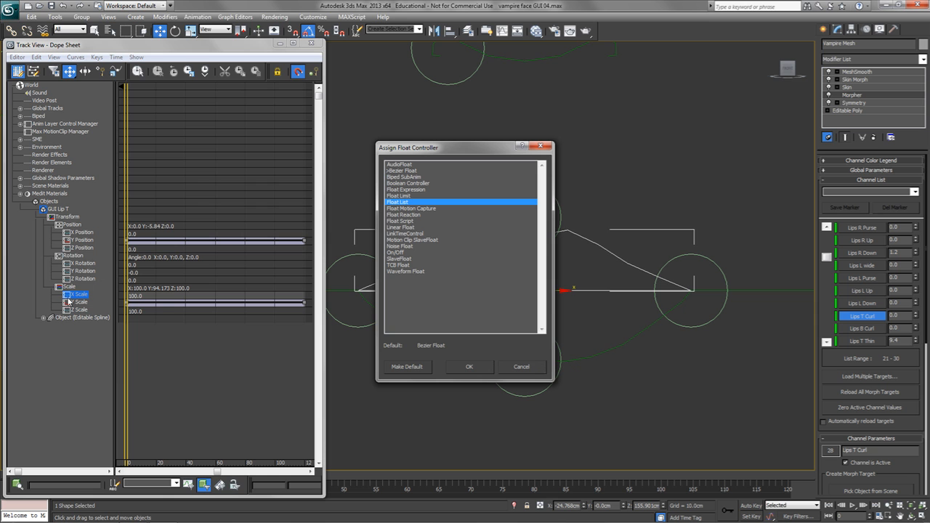
{"action": "left_click", "coordinate": [468, 367]}
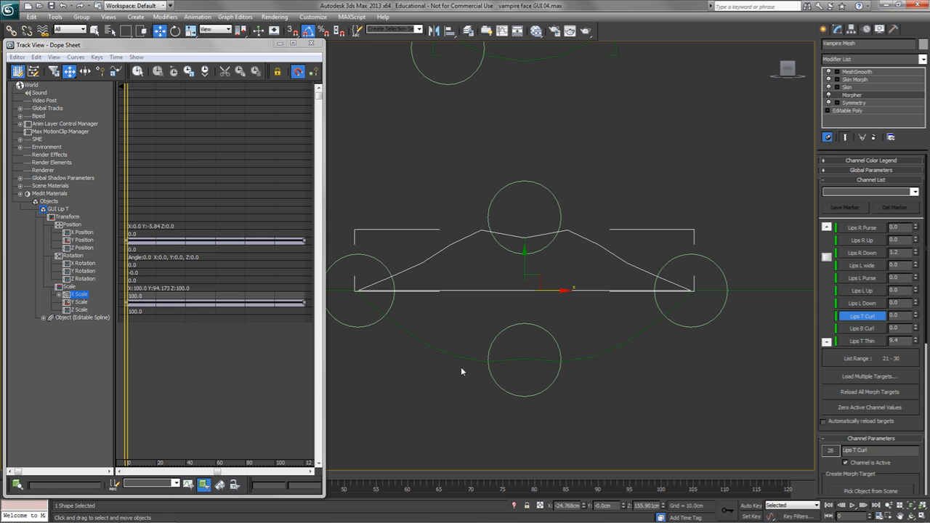
Step: Add a second Bezier Float controller to the available slot of the GUI Lip T X Scale list
{"action": "left_click", "coordinate": [58, 295]}
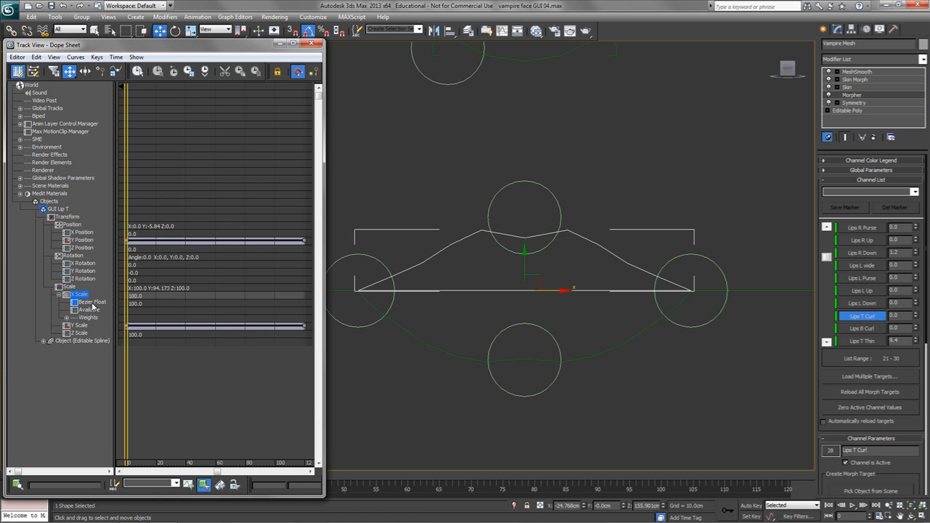
{"action": "left_click", "coordinate": [88, 311]}
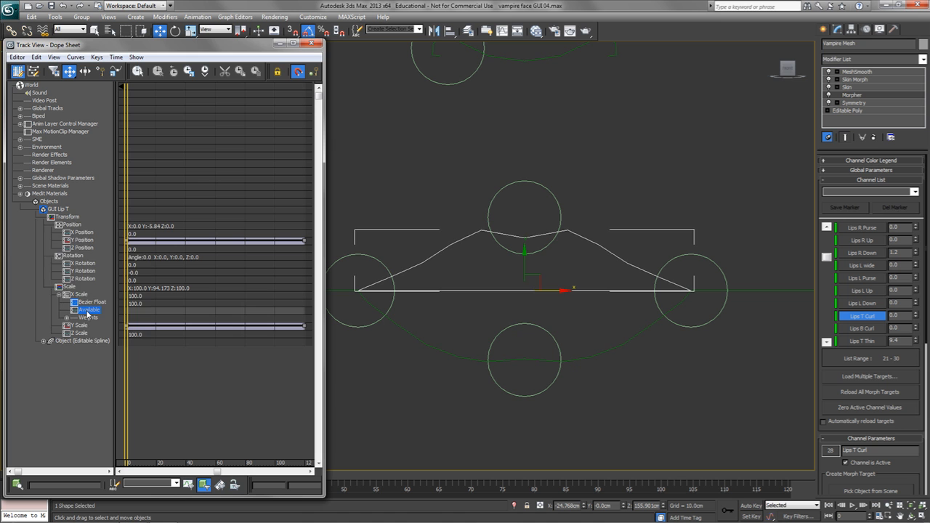
{"action": "right_click", "coordinate": [88, 312]}
{"action": "left_click", "coordinate": [102, 327]}
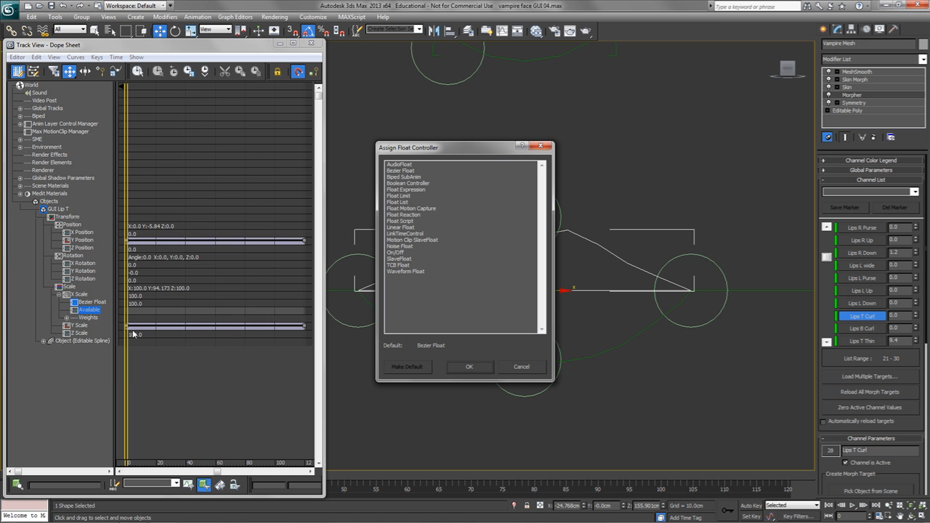
{"action": "left_click", "coordinate": [411, 172]}
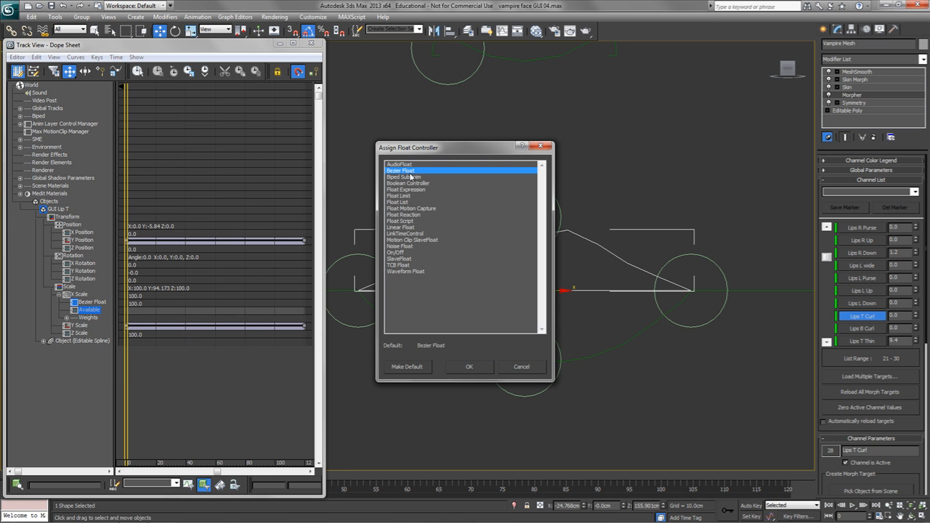
{"action": "left_click", "coordinate": [481, 372]}
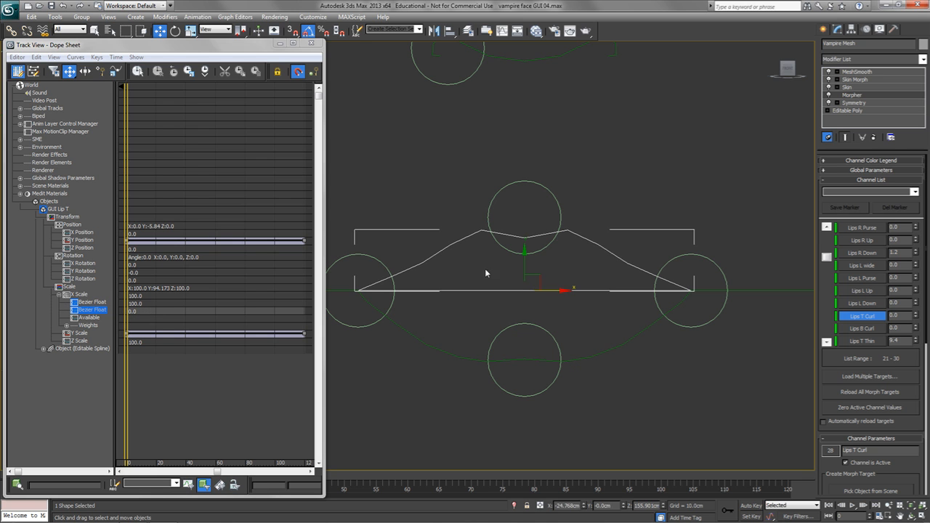
Step: Assign a Float List to the GUI Lip T X Position track, add a Bezier Float in its available slot, and close the Dope Sheet
{"action": "right_click", "coordinate": [87, 233]}
{"action": "left_click", "coordinate": [100, 250]}
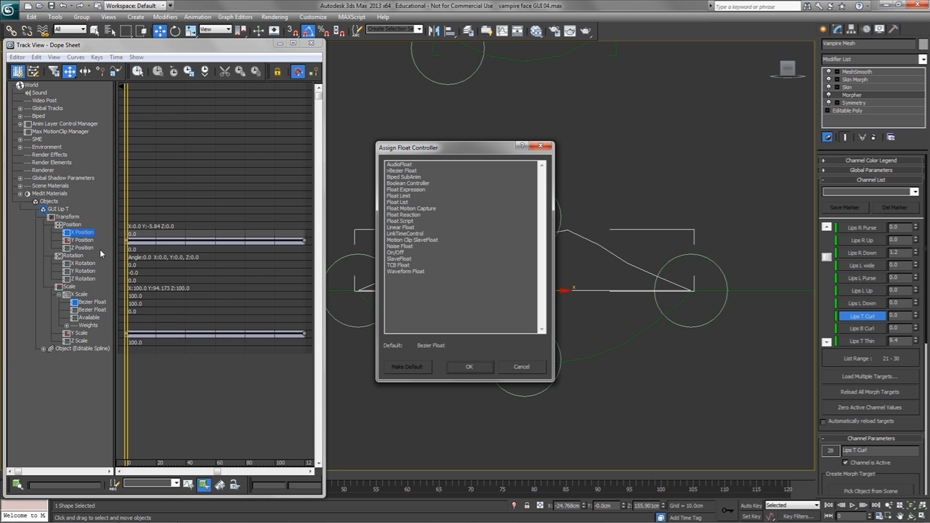
{"action": "left_click", "coordinate": [400, 202]}
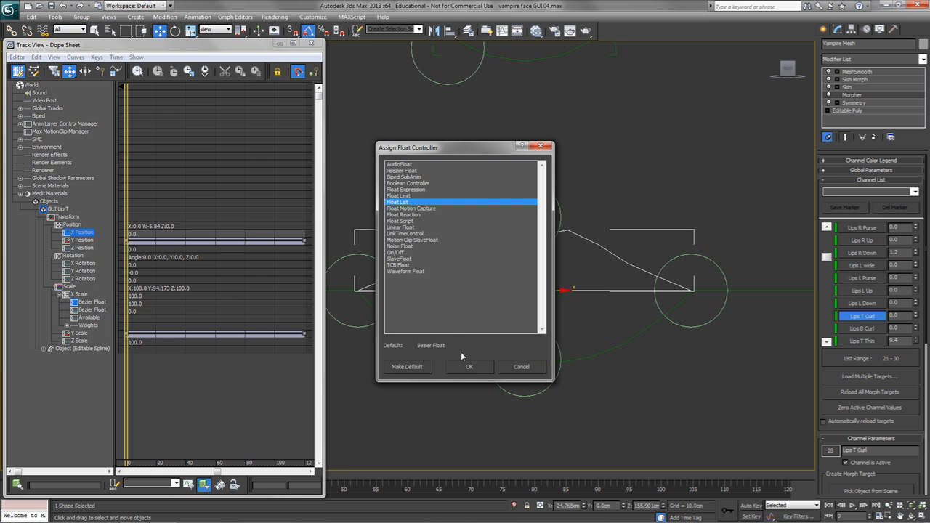
{"action": "left_click", "coordinate": [469, 367]}
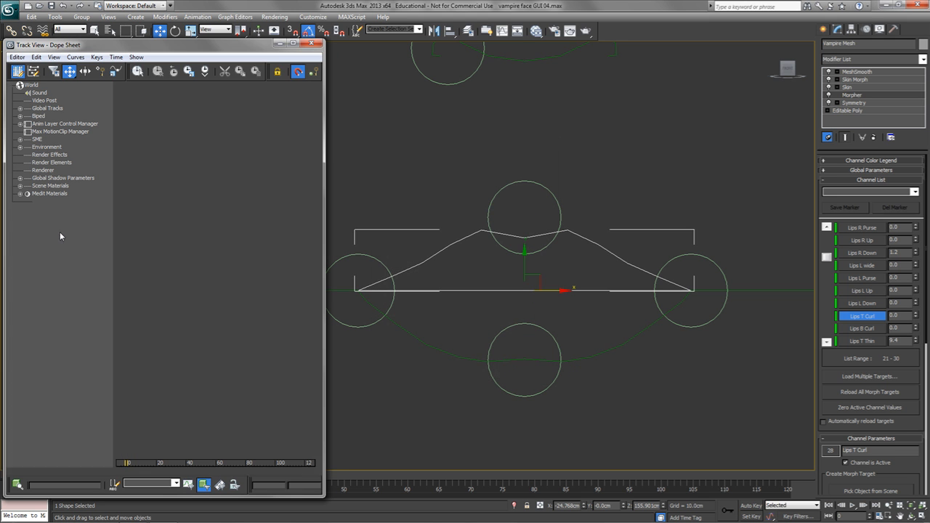
{"action": "left_click", "coordinate": [83, 250]}
{"action": "right_click", "coordinate": [89, 252]}
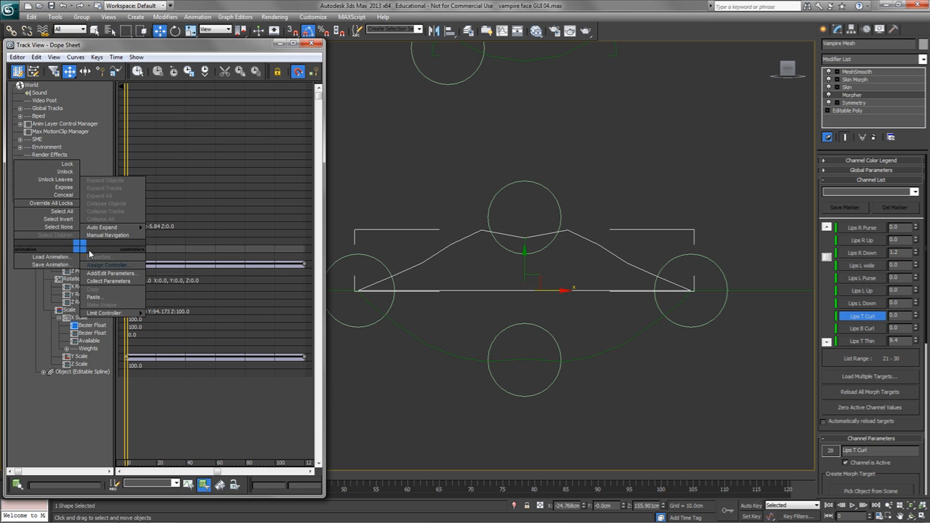
{"action": "left_click", "coordinate": [108, 264]}
{"action": "double_click", "coordinate": [466, 173]}
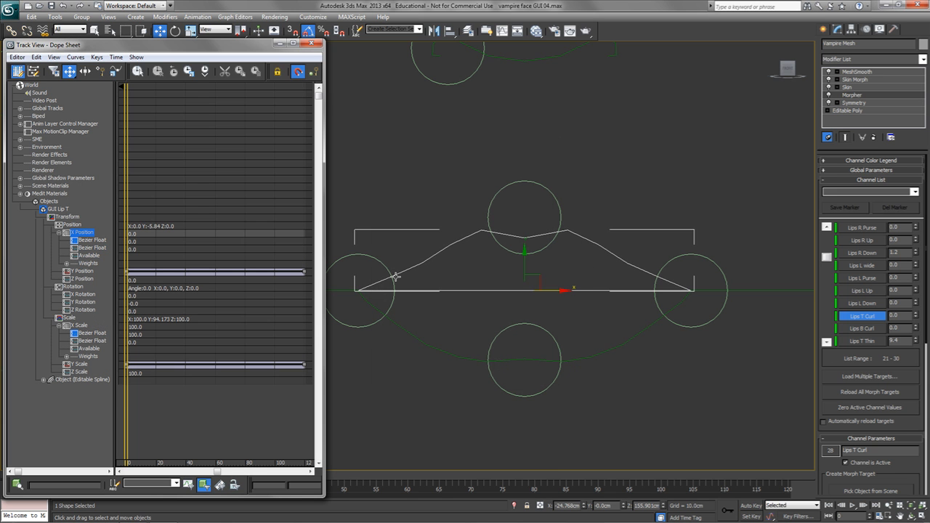
{"action": "left_click", "coordinate": [312, 45]}
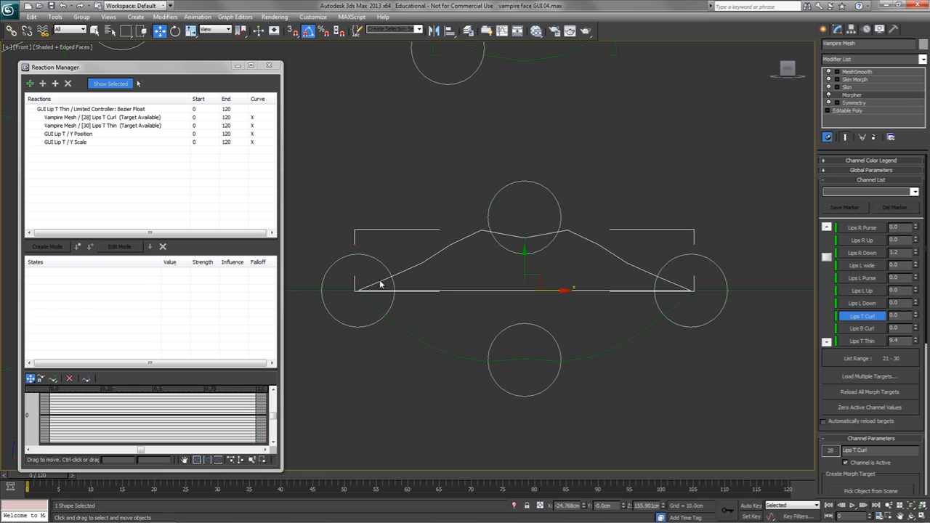
Step: Save the scene and add the GUI Lip R circle's Zero Pos XYZ X Position limited Bezier Float as a reaction master
{"action": "left_click", "coordinate": [378, 261]}
{"action": "key", "text": "ctrl+s"}
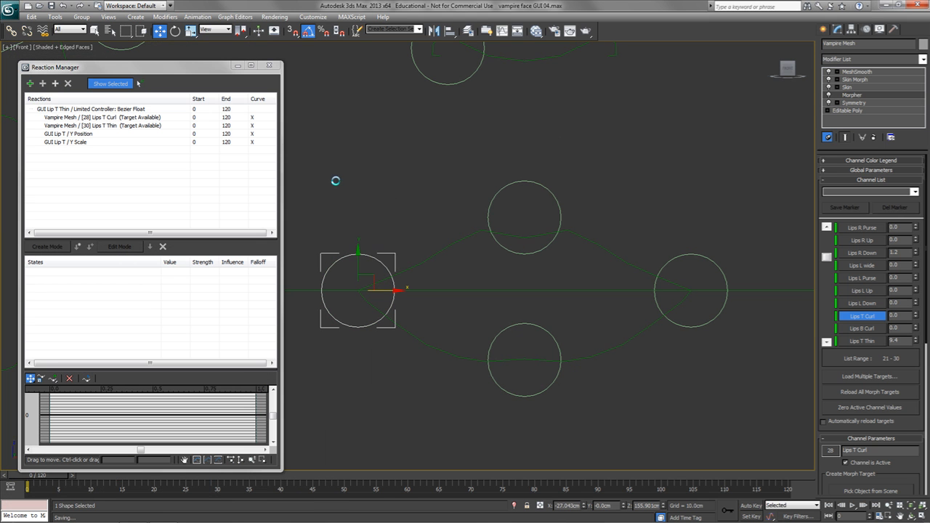
{"action": "left_click", "coordinate": [332, 272]}
{"action": "mouse_move", "coordinate": [323, 285]}
{"action": "mouse_move", "coordinate": [392, 285]}
{"action": "mouse_move", "coordinate": [469, 296]}
{"action": "mouse_move", "coordinate": [527, 298]}
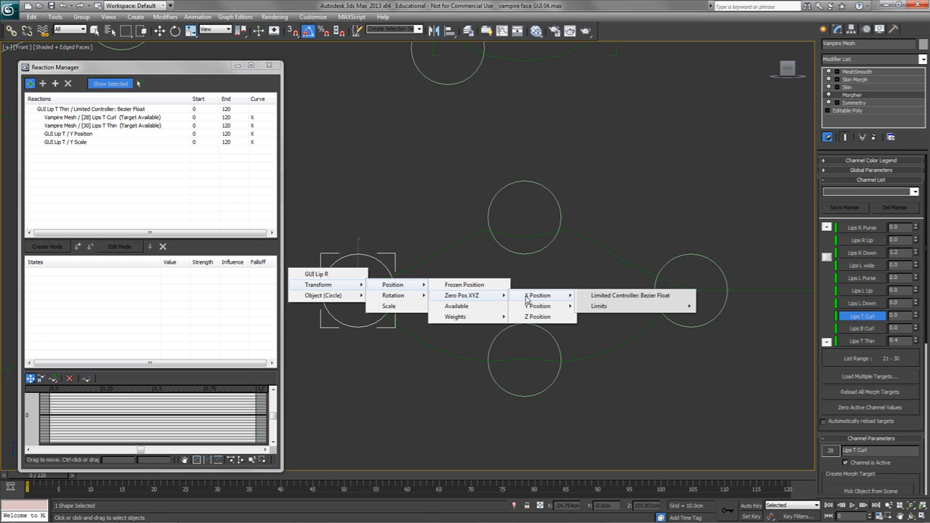
{"action": "left_click", "coordinate": [593, 298]}
{"action": "left_click", "coordinate": [121, 86]}
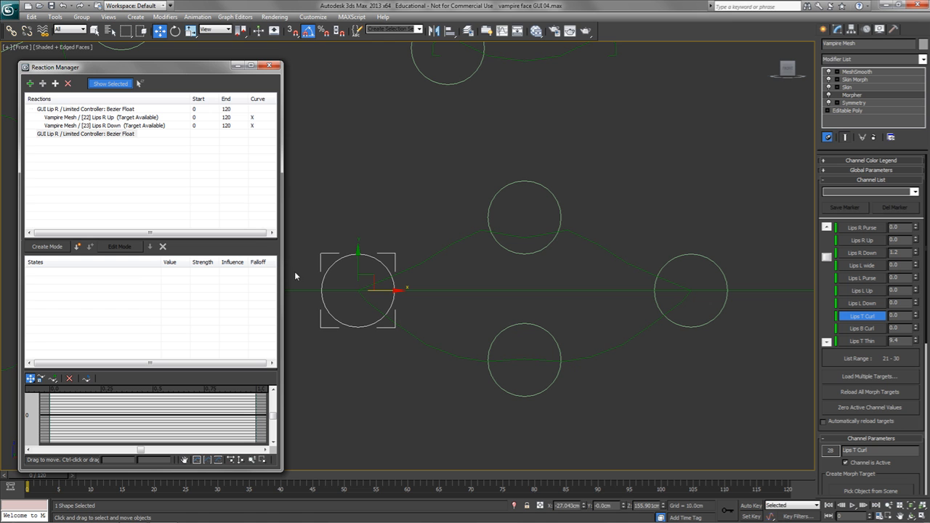
Step: Add the Vampire Mesh morph channel Lips R wide as a slave of the new GUI Lip R reaction
{"action": "left_click", "coordinate": [42, 84]}
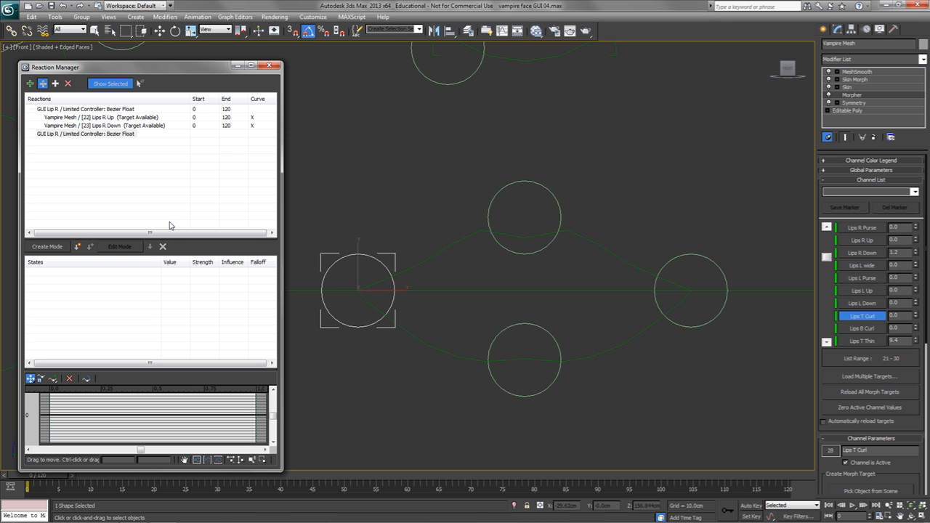
{"action": "scroll", "coordinate": [591, 298], "scroll_direction": "down", "scroll_amount": 5}
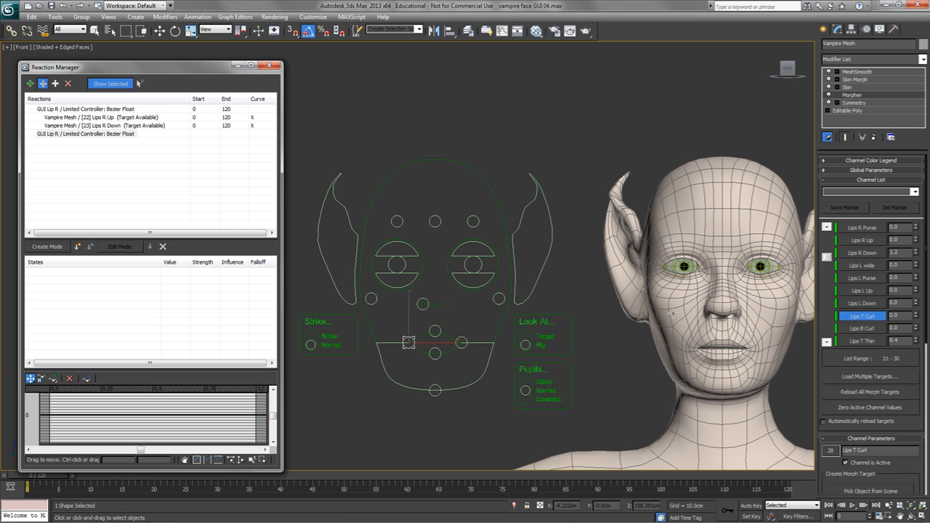
{"action": "left_click", "coordinate": [673, 315]}
{"action": "mouse_move", "coordinate": [668, 331]}
{"action": "mouse_move", "coordinate": [742, 352]}
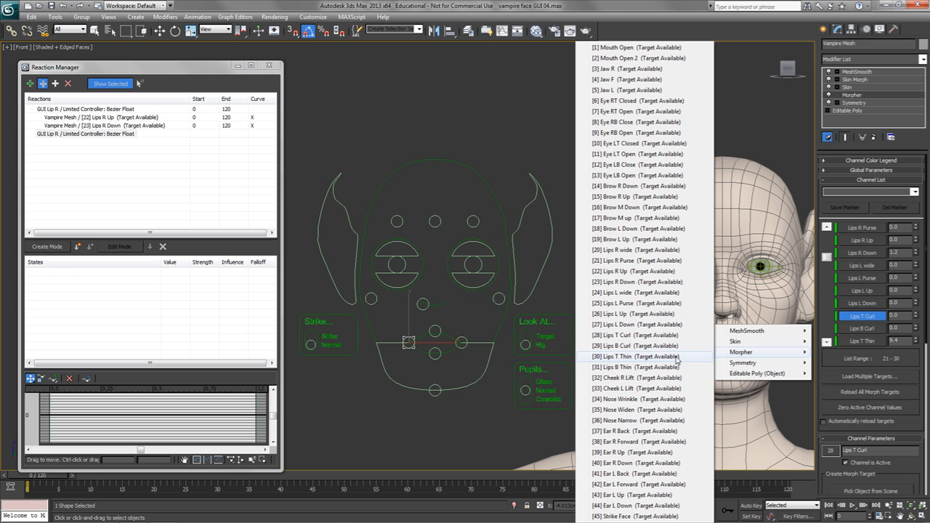
{"action": "left_click", "coordinate": [647, 250]}
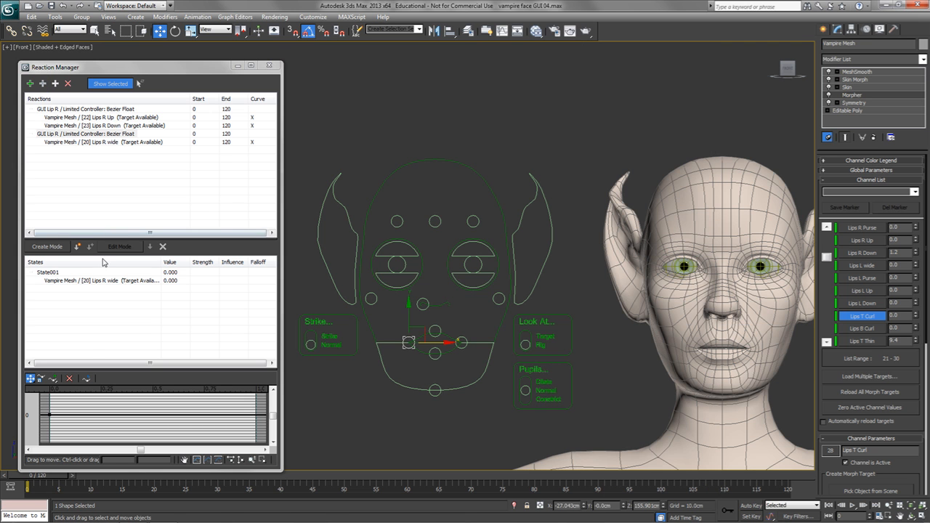
Step: Add the Vampire Mesh morph channel Lips R Purse as another slave of the GUI Lip R X-position reaction
{"action": "left_click", "coordinate": [48, 272]}
{"action": "left_click", "coordinate": [43, 84]}
{"action": "left_click", "coordinate": [740, 210]}
{"action": "mouse_move", "coordinate": [803, 253]}
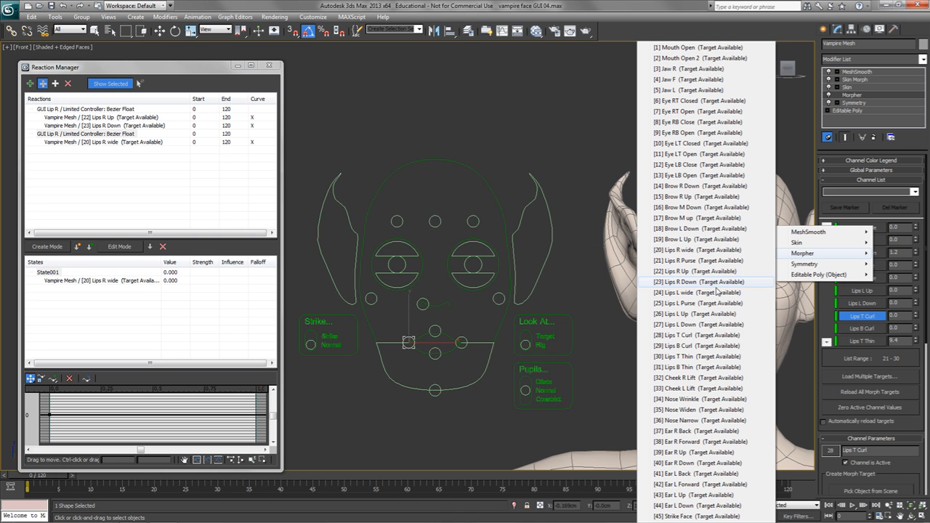
{"action": "left_click", "coordinate": [693, 262]}
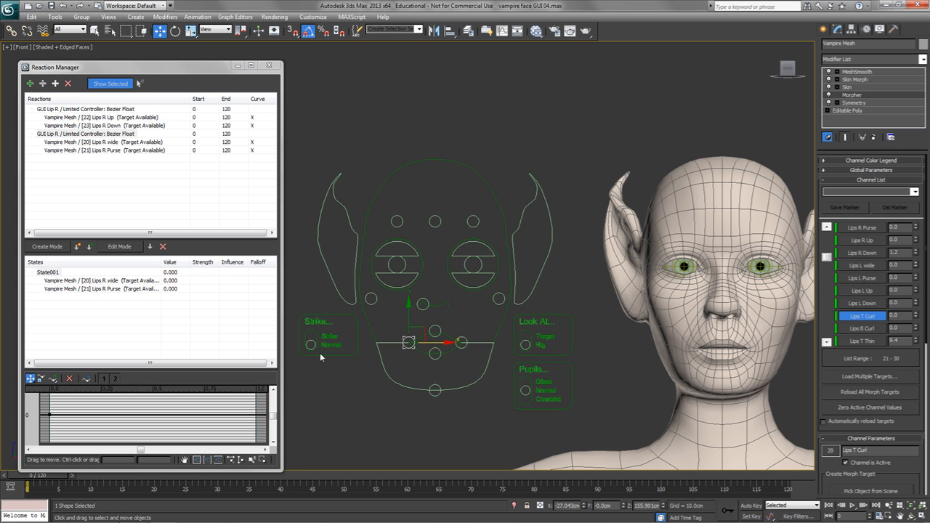
Step: Add the first Bezier Float of the upper lip spline's X Position list as a slave of the reaction
{"action": "left_click", "coordinate": [42, 83]}
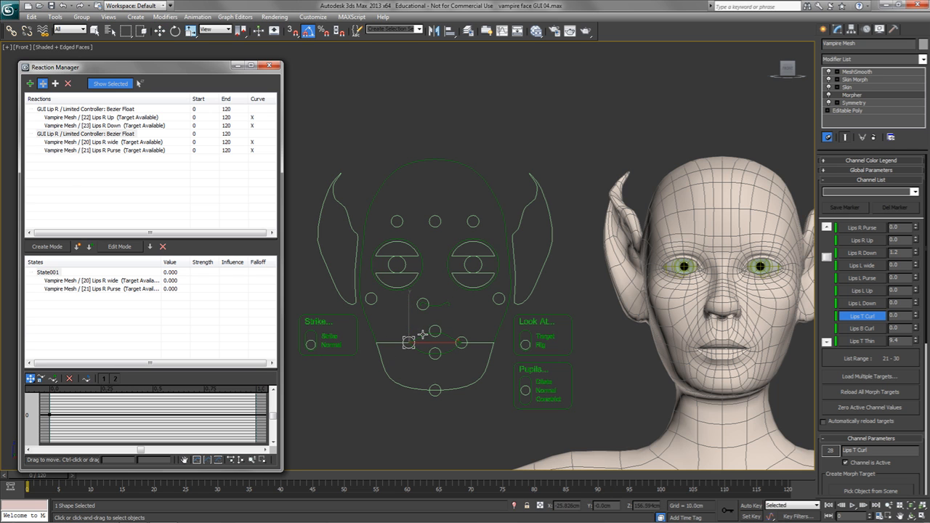
{"action": "left_click", "coordinate": [421, 337]}
{"action": "mouse_move", "coordinate": [429, 343]}
{"action": "mouse_move", "coordinate": [497, 346]}
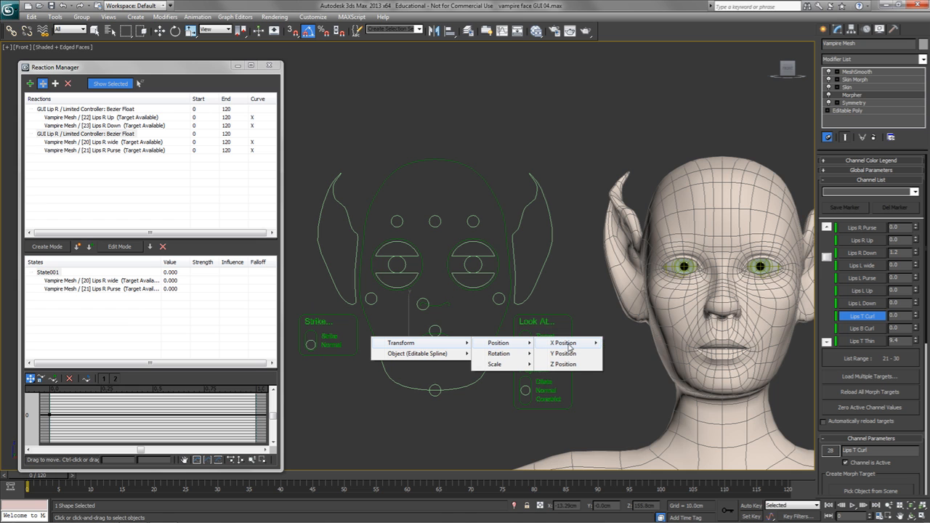
{"action": "mouse_move", "coordinate": [570, 346]}
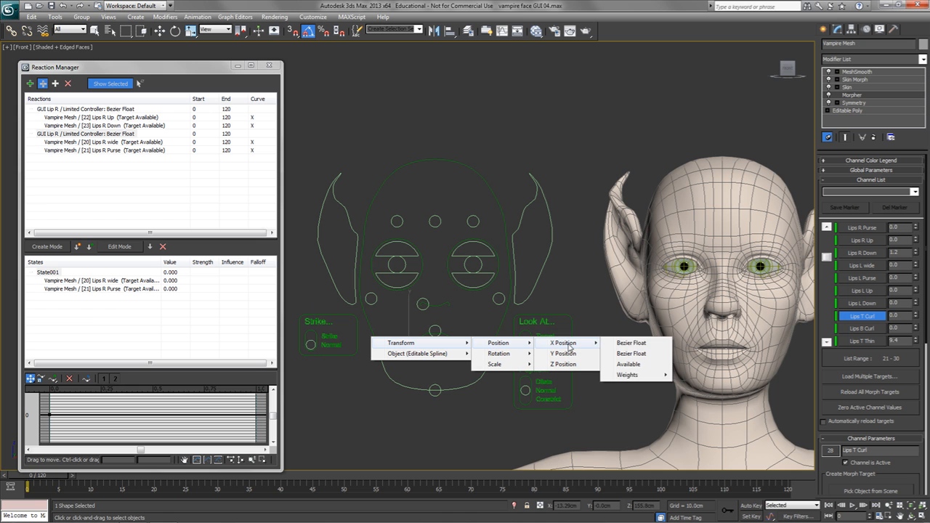
{"action": "left_click", "coordinate": [632, 345]}
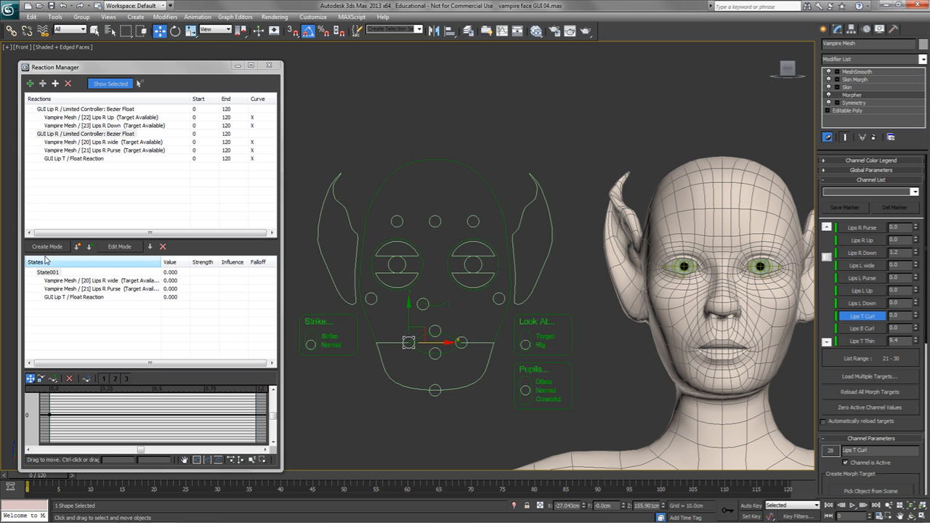
Step: Add the first Bezier Float of the upper lip spline's X Scale list as a slave of the reaction
{"action": "left_click", "coordinate": [44, 85]}
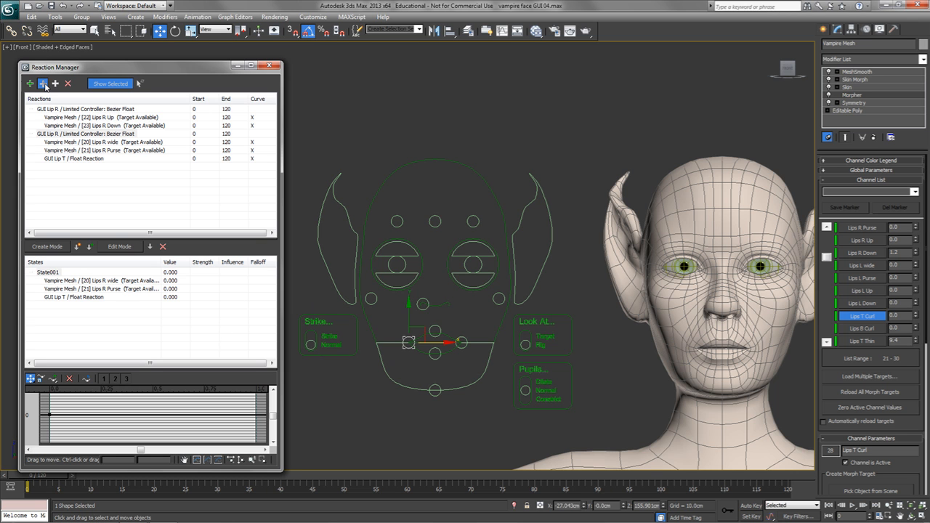
{"action": "left_click", "coordinate": [420, 337]}
{"action": "mouse_move", "coordinate": [457, 343]}
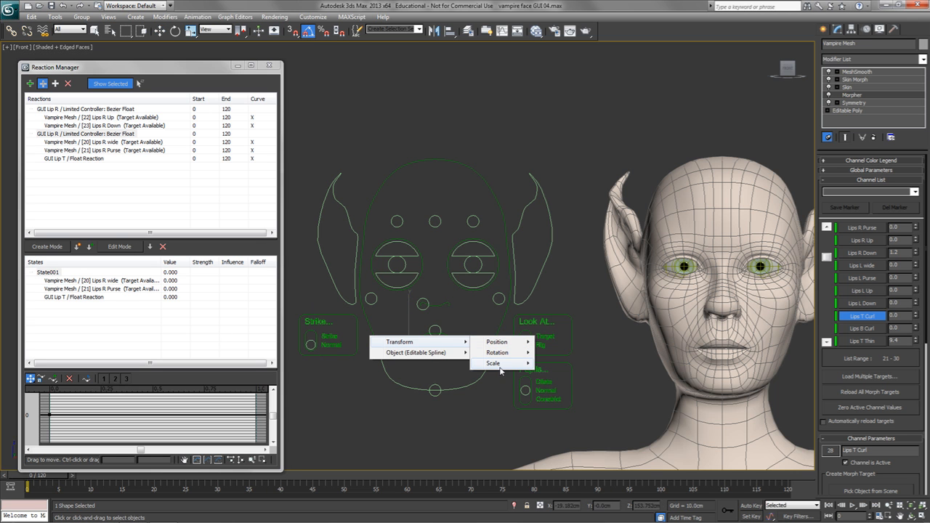
{"action": "mouse_move", "coordinate": [500, 367]}
{"action": "mouse_move", "coordinate": [563, 363]}
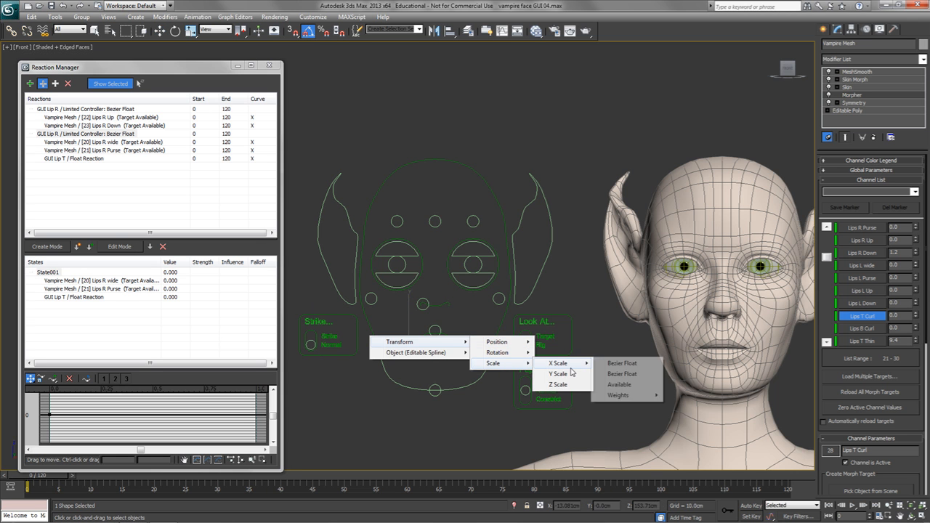
{"action": "left_click", "coordinate": [630, 365]}
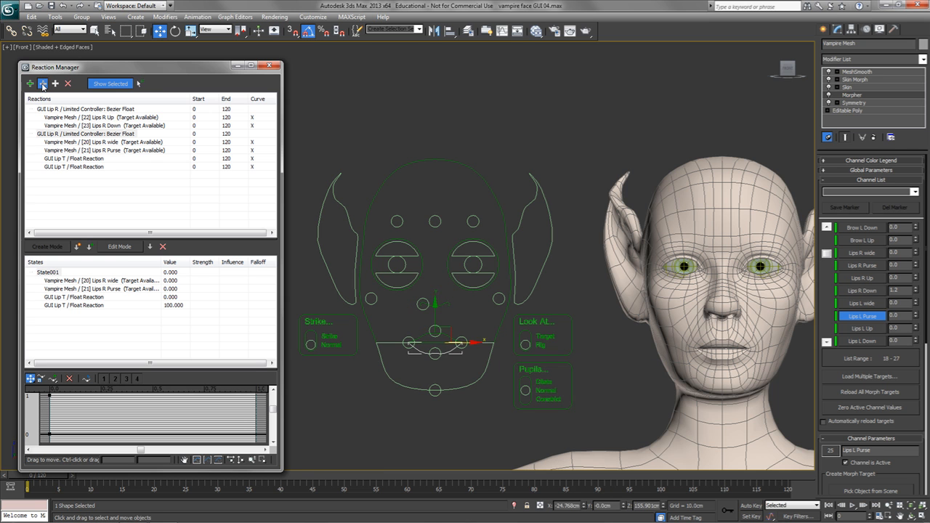
Step: Add the first Bezier Float of the lower lip spline's Zero Pos XYZ X Position list as a slave of the reaction
{"action": "left_click", "coordinate": [421, 351]}
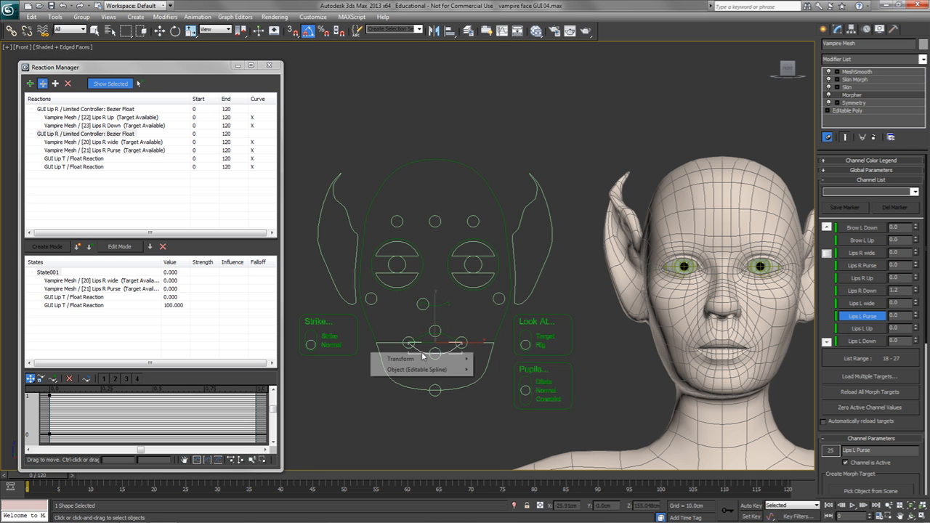
{"action": "mouse_move", "coordinate": [425, 358]}
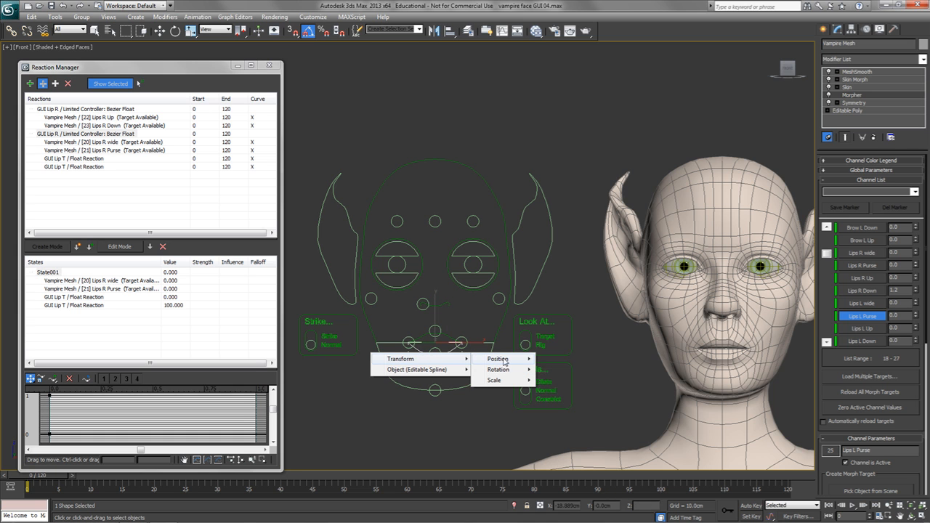
{"action": "mouse_move", "coordinate": [504, 361]}
{"action": "mouse_move", "coordinate": [570, 369]}
{"action": "mouse_move", "coordinate": [642, 369]}
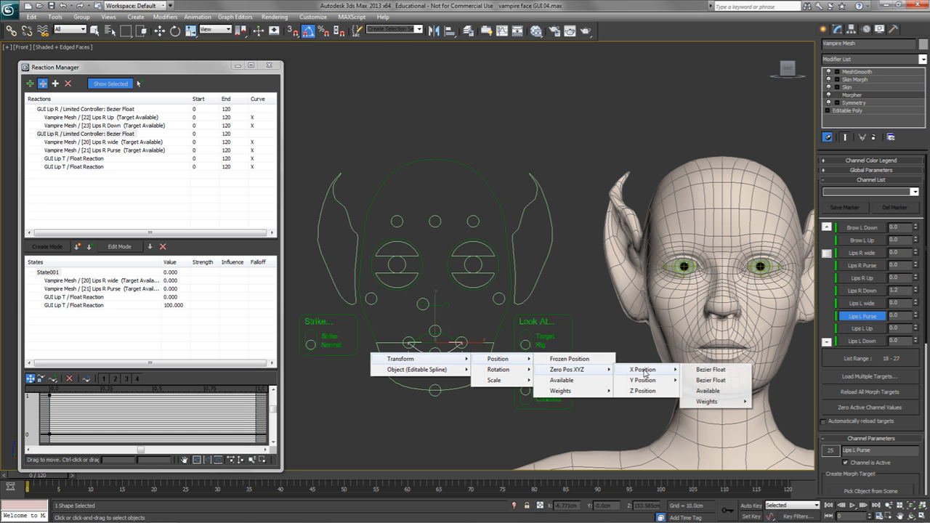
{"action": "left_click", "coordinate": [729, 372]}
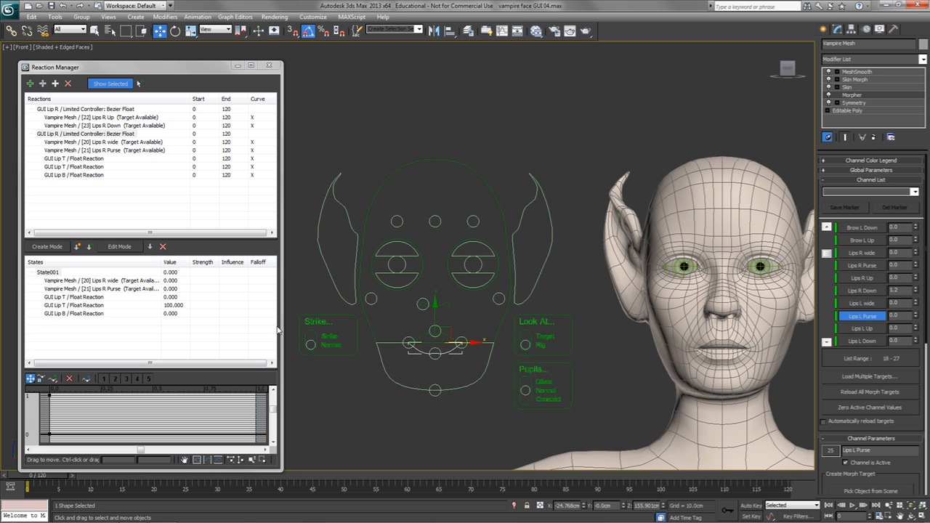
Step: Add the first Bezier Float of the lower lip spline's X Scale list as a slave, and turn on Create Mode for the reaction states
{"action": "left_click", "coordinate": [42, 84]}
{"action": "left_click", "coordinate": [413, 346]}
{"action": "mouse_move", "coordinate": [434, 356]}
{"action": "mouse_move", "coordinate": [482, 380]}
{"action": "mouse_move", "coordinate": [558, 379]}
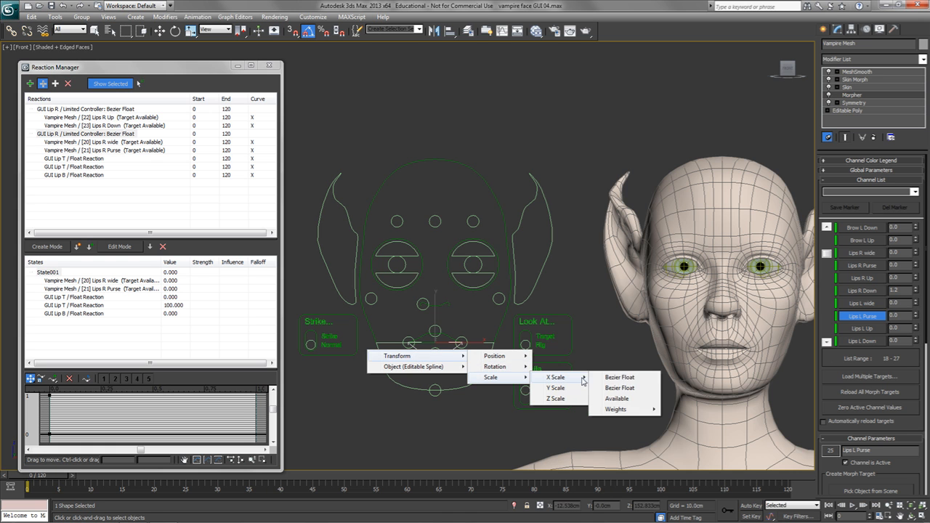
{"action": "left_click", "coordinate": [615, 378]}
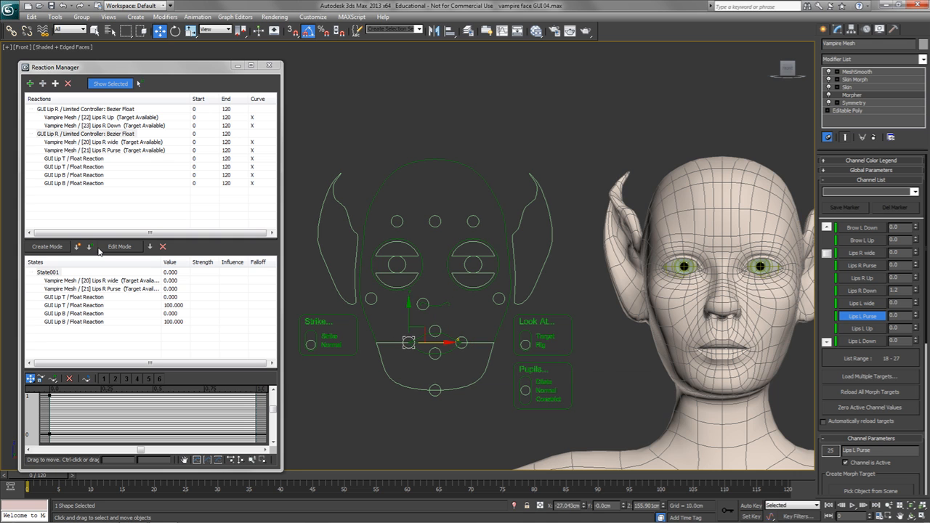
{"action": "left_click", "coordinate": [45, 248]}
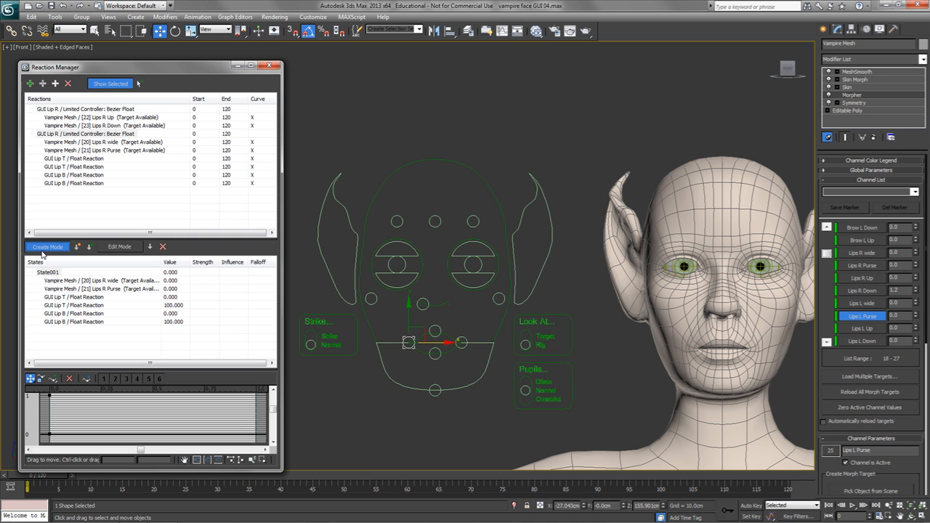
Step: Move the right lip corner control outward to its limit and set the Lips R wide morph channel to 100
{"action": "left_click_drag", "start_coordinate": [434, 342], "coordinate": [429, 342]}
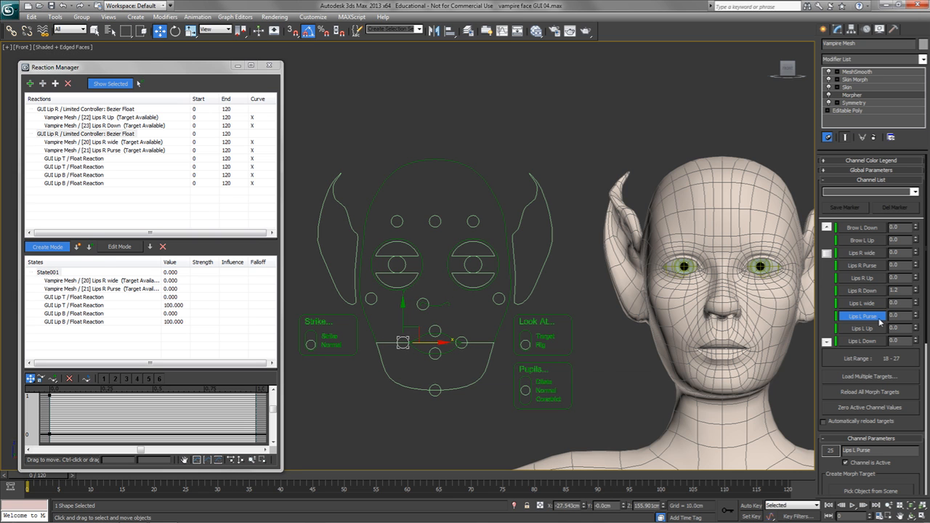
{"action": "left_click_drag", "start_coordinate": [917, 305], "coordinate": [924, 342]}
{"action": "left_click_drag", "start_coordinate": [917, 254], "coordinate": [923, 90]}
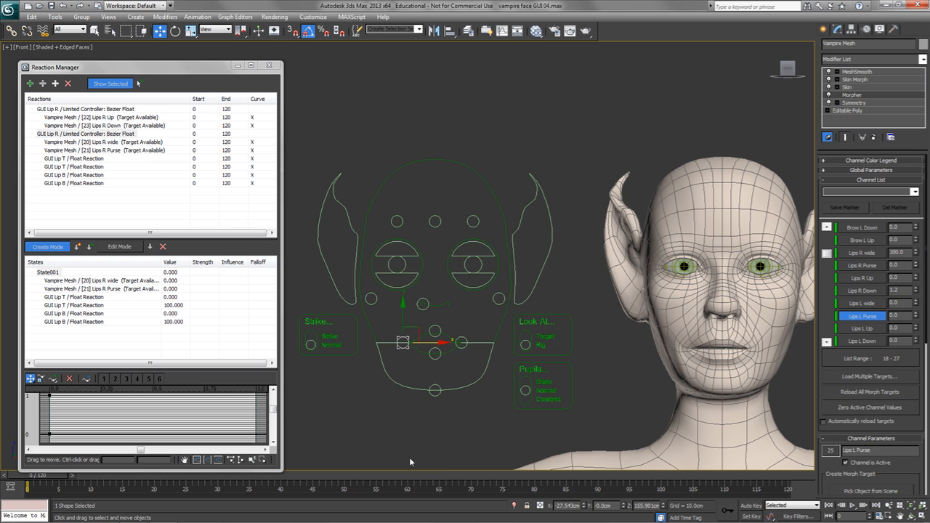
Step: Scale the upper lip spline along X to about 109% to match the widened mouth
{"action": "left_click", "coordinate": [422, 335]}
{"action": "key", "text": "z"}
{"action": "middle_click_drag", "start_coordinate": [436, 352], "coordinate": [584, 347]}
{"action": "scroll", "coordinate": [491, 356], "scroll_direction": "down", "scroll_amount": 4}
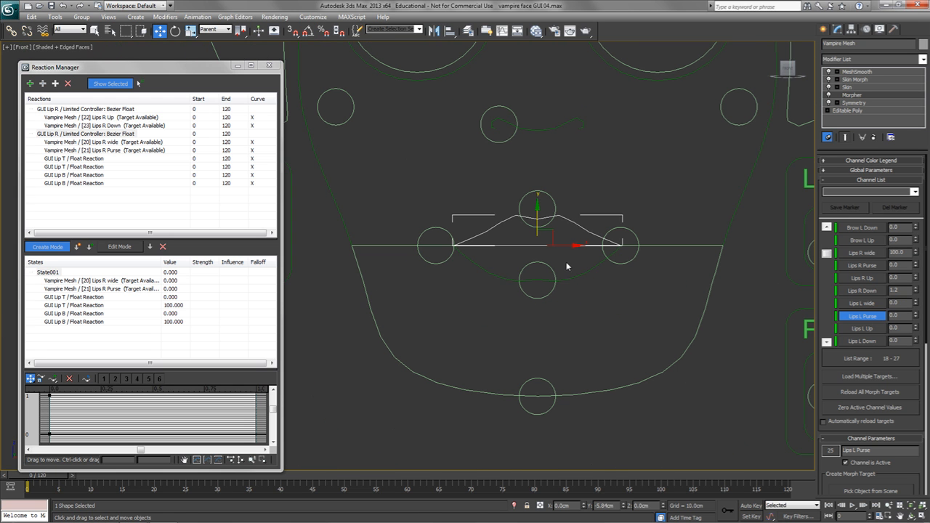
{"action": "key", "text": "r"}
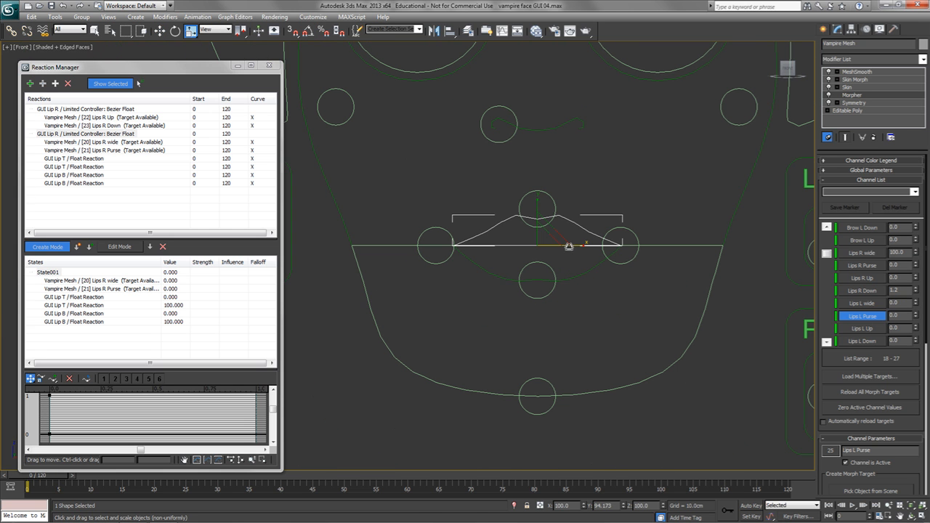
{"action": "left_click_drag", "start_coordinate": [576, 247], "coordinate": [589, 247]}
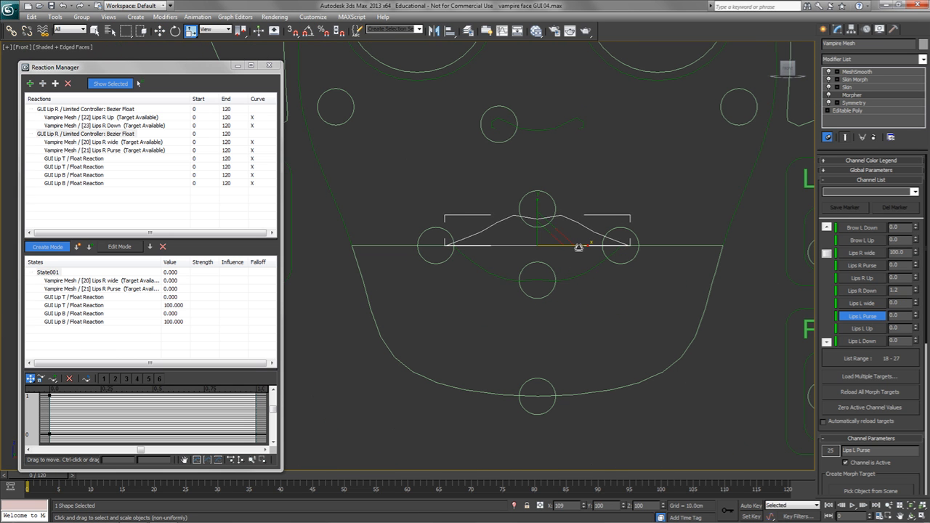
{"action": "key", "text": "w"}
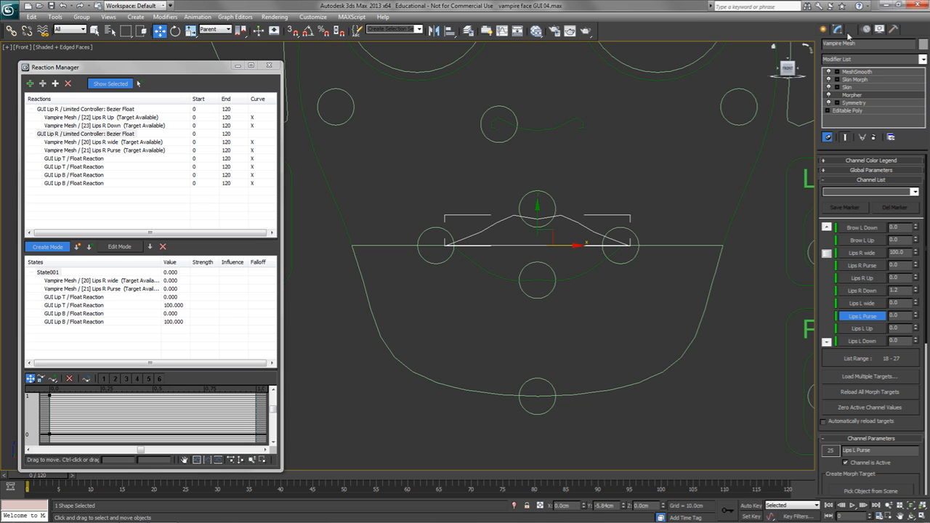
Step: Unlock X movement for the upper lip spline and shift it toward the right lip corner control, to X about -0.22 cm
{"action": "left_click", "coordinate": [852, 30]}
{"action": "left_click", "coordinate": [910, 58]}
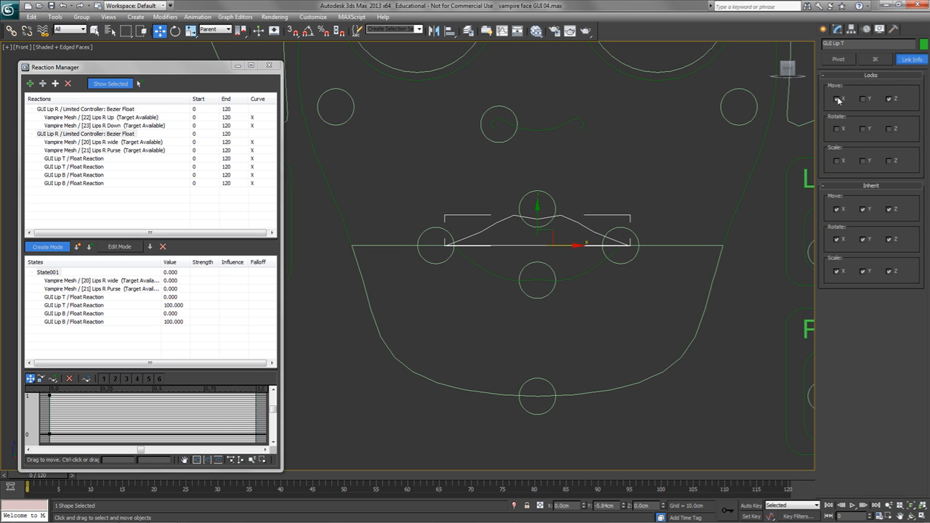
{"action": "left_click", "coordinate": [599, 261]}
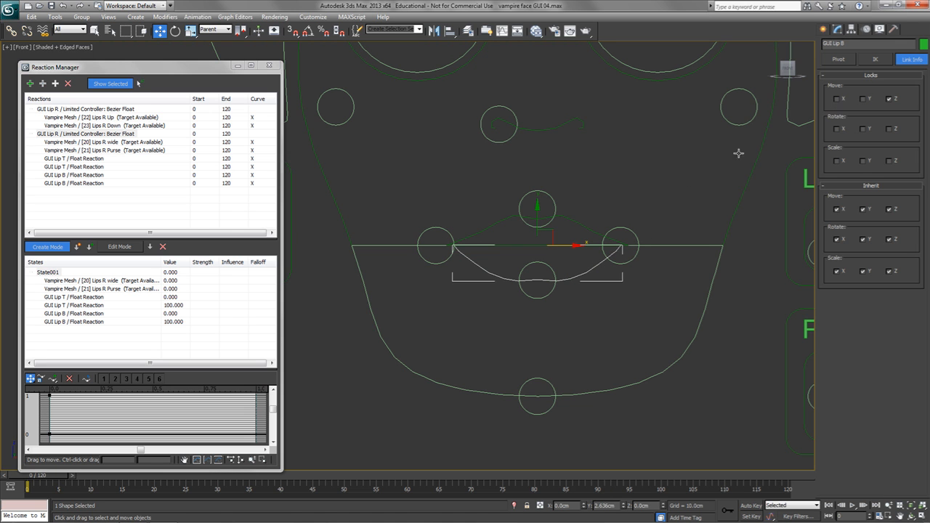
{"action": "left_click", "coordinate": [823, 29]}
{"action": "left_click", "coordinate": [838, 29]}
{"action": "left_click", "coordinate": [582, 226]}
{"action": "left_click_drag", "start_coordinate": [557, 247], "coordinate": [548, 245]}
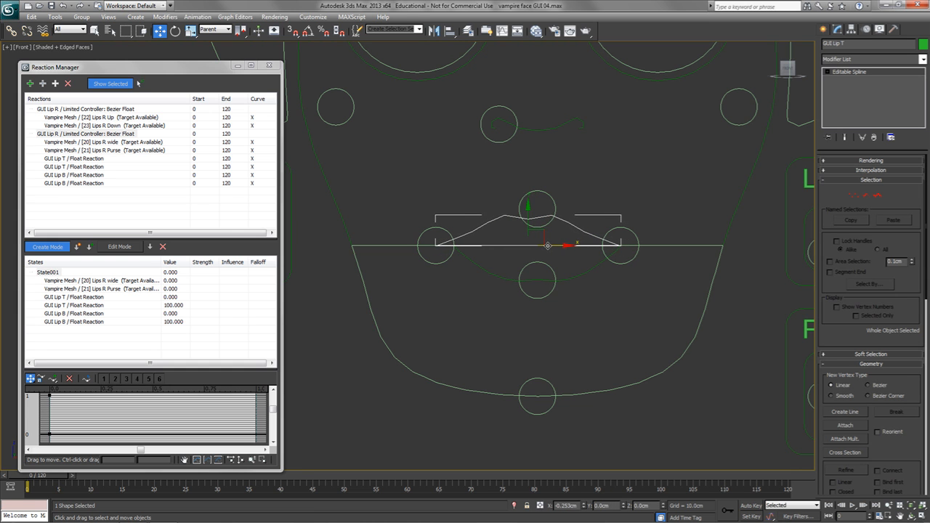
Step: Scale the lower lip spline along X to about 110.6%, align it with the upper lip at X about -0.23 cm, and create the wide state
{"action": "left_click", "coordinate": [580, 272]}
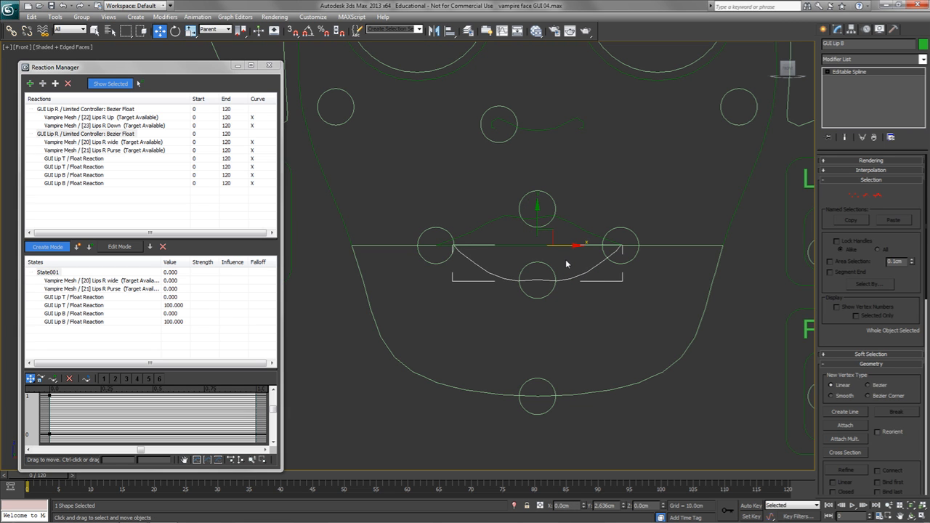
{"action": "key", "text": "r"}
{"action": "mouse_move", "coordinate": [575, 247]}
{"action": "left_mouse_down"}
{"action": "mouse_move", "coordinate": [583, 243]}
{"action": "mouse_move", "coordinate": [558, 246]}
{"action": "left_mouse_up"}
{"action": "key", "text": "w"}
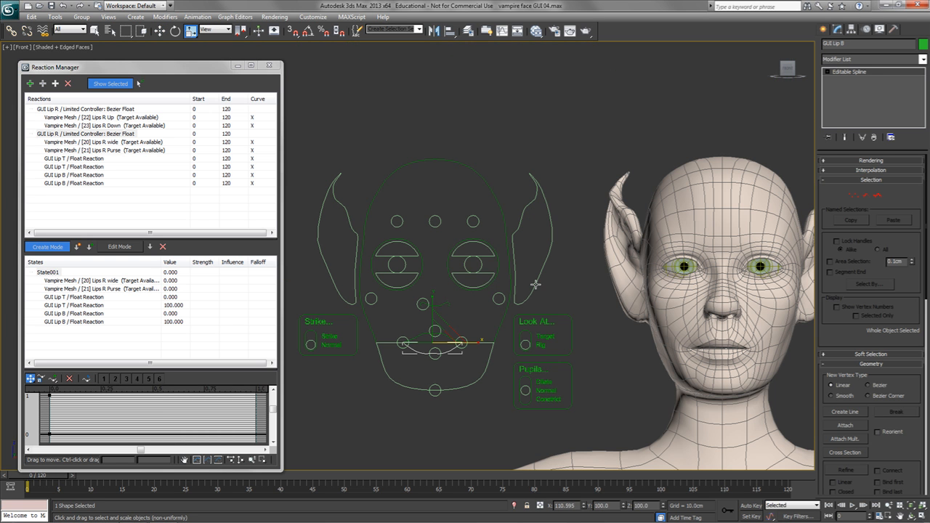
{"action": "left_click", "coordinate": [77, 246]}
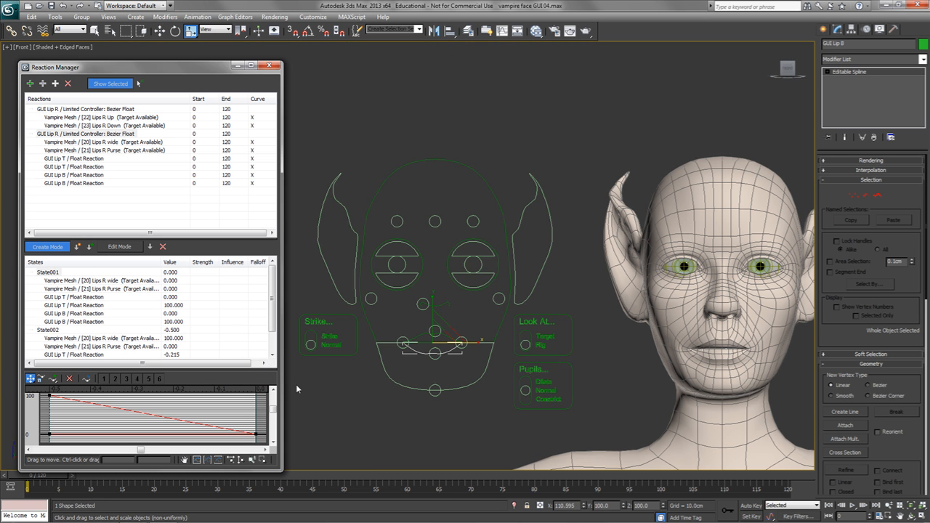
Step: Move the right lip corner control inward to its limit for the purse state
{"action": "left_click", "coordinate": [400, 342]}
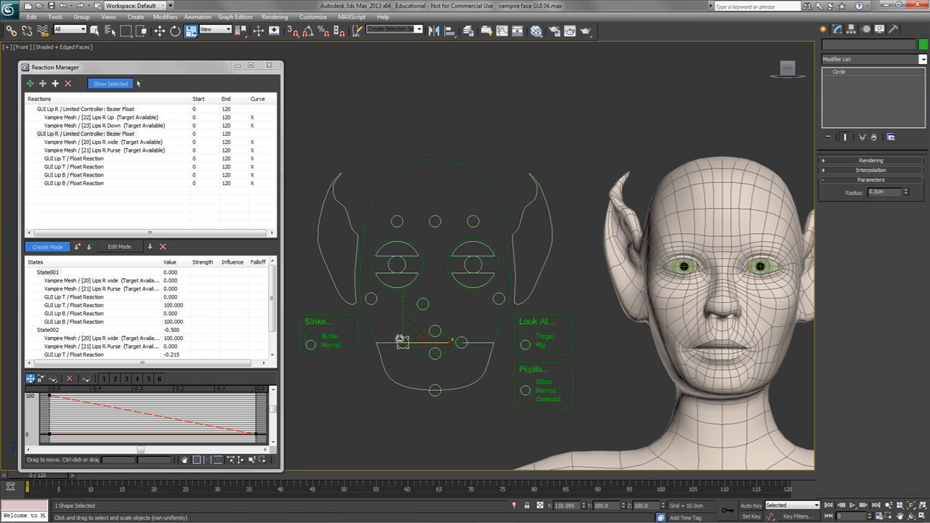
{"action": "key", "text": "w"}
{"action": "left_click_drag", "start_coordinate": [423, 343], "coordinate": [506, 342]}
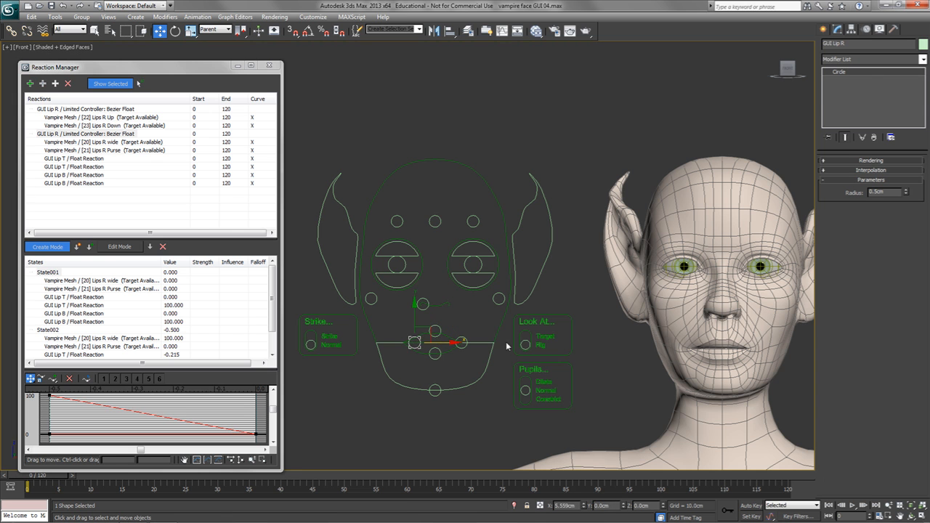
Step: Reset the vampire mesh's Lips R wide channel to 0 and set Lips R Purse to 100
{"action": "left_click", "coordinate": [654, 305]}
{"action": "left_click", "coordinate": [828, 138]}
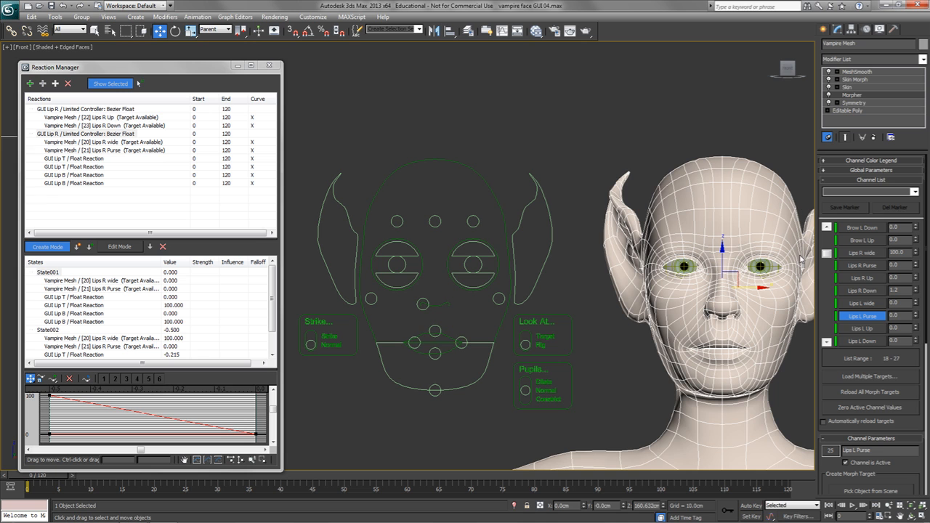
{"action": "right_click", "coordinate": [917, 254]}
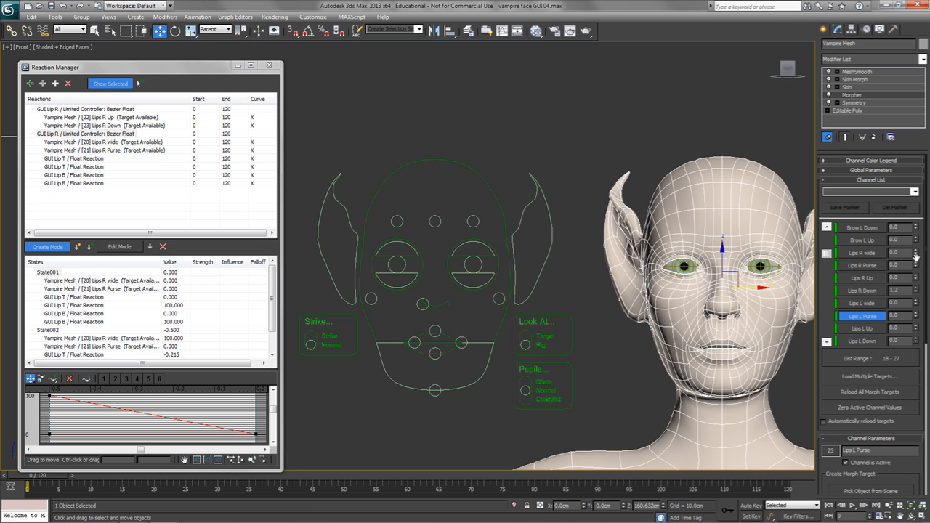
{"action": "left_click_drag", "start_coordinate": [917, 267], "coordinate": [923, 41]}
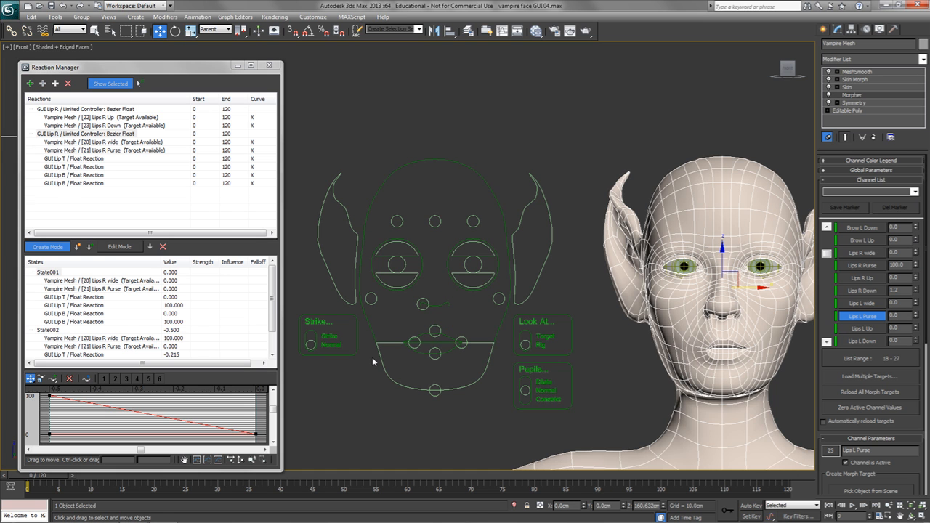
Step: Scale the upper lip spline along X to about 89% and shift it inward to span the two lip corner controls
{"action": "left_click", "coordinate": [420, 338]}
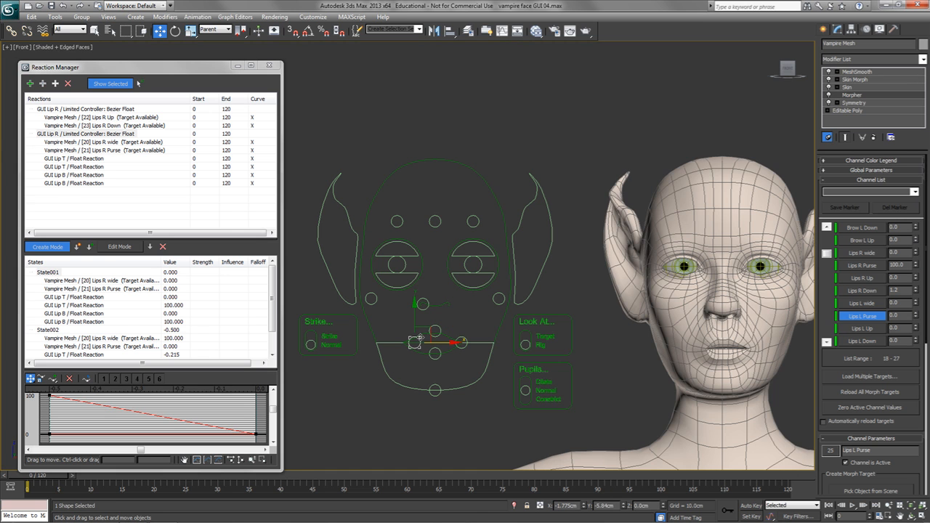
{"action": "left_click_drag", "start_coordinate": [419, 336], "coordinate": [423, 356]}
{"action": "key", "text": "z"}
{"action": "scroll", "coordinate": [480, 354], "scroll_direction": "down", "scroll_amount": 3}
{"action": "middle_click_drag", "start_coordinate": [438, 335], "coordinate": [546, 365]}
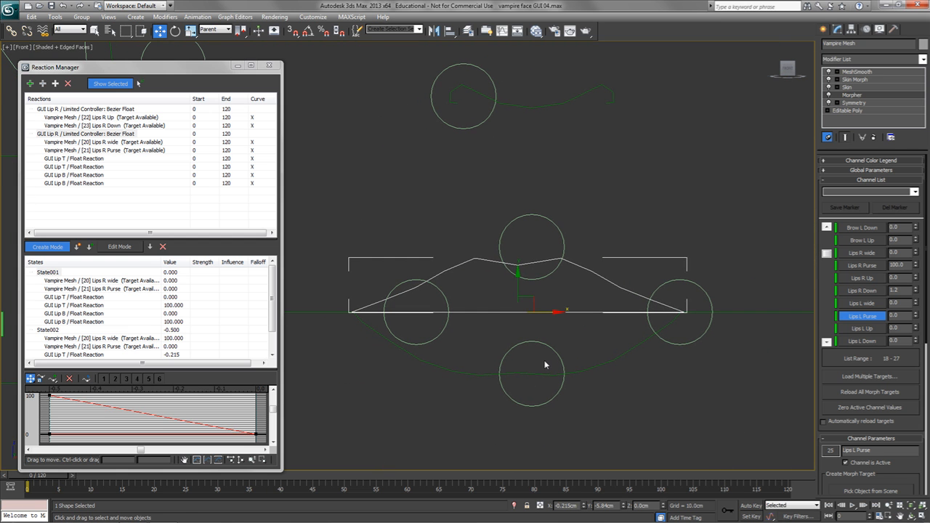
{"action": "key", "text": "r"}
{"action": "left_click_drag", "start_coordinate": [560, 314], "coordinate": [580, 317]}
{"action": "key", "text": "w"}
{"action": "key", "text": "r"}
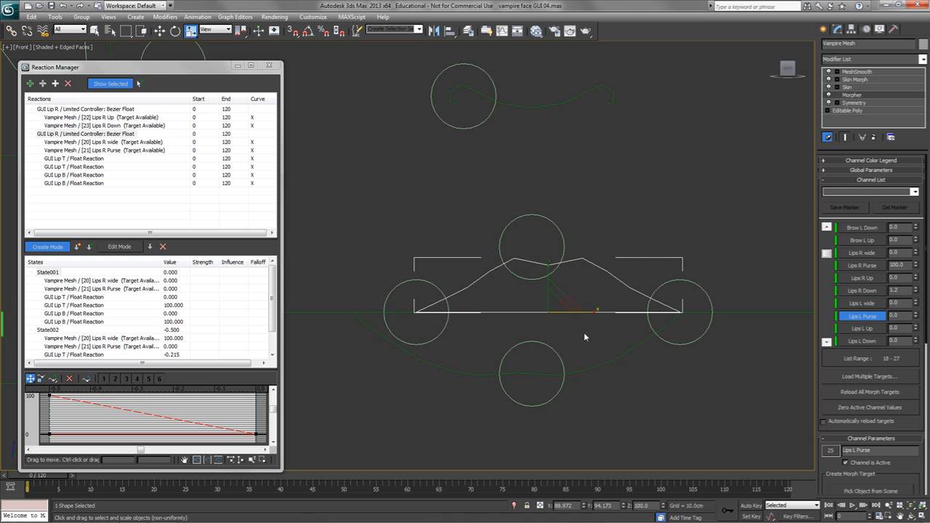
Step: Shift the lower lip spline inward, scale it along X to about 88.4%, and create the purse state for the reaction
{"action": "left_click", "coordinate": [613, 359]}
{"action": "key", "text": "w"}
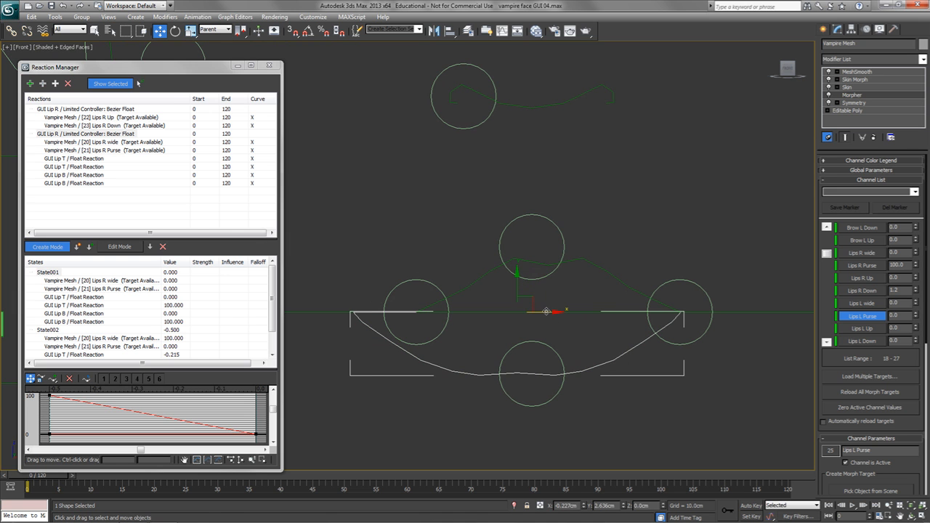
{"action": "left_click_drag", "start_coordinate": [546, 311], "coordinate": [587, 316]}
{"action": "key", "text": "r"}
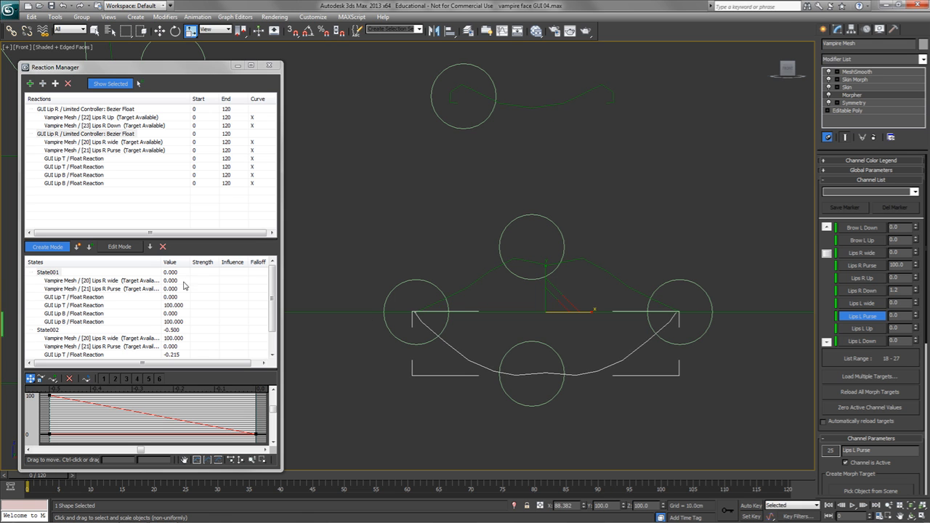
{"action": "left_click", "coordinate": [75, 246]}
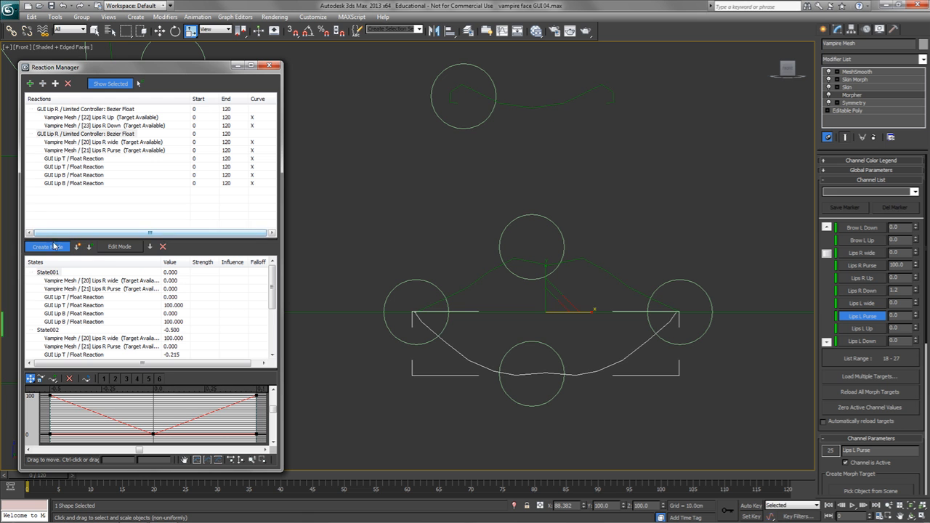
Step: Turn off Create Mode, test the right lip corner control by moving it sideways, and reset it with Transform To Zero
{"action": "scroll", "coordinate": [429, 281], "scroll_direction": "down", "scroll_amount": 8}
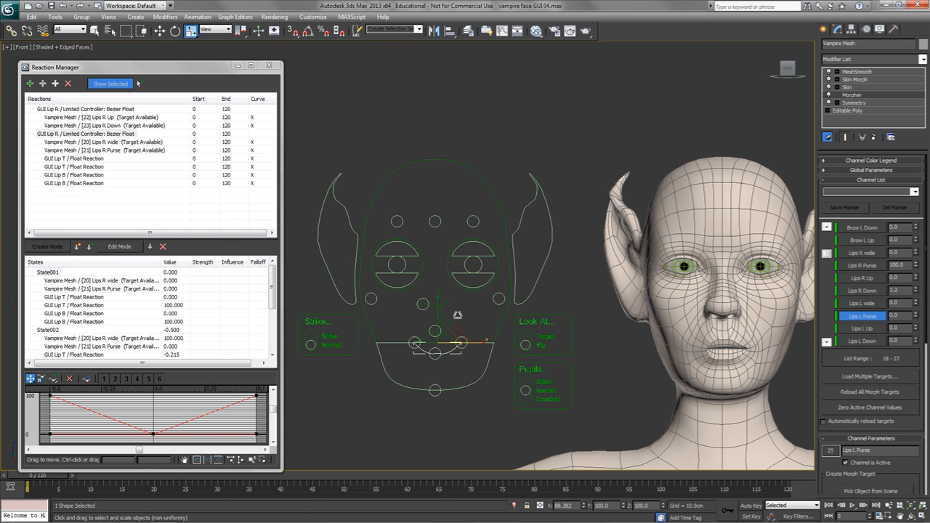
{"action": "left_click", "coordinate": [413, 343]}
{"action": "key", "text": "w"}
{"action": "mouse_move", "coordinate": [434, 343]}
{"action": "left_mouse_down"}
{"action": "mouse_move", "coordinate": [407, 344]}
{"action": "mouse_move", "coordinate": [438, 345]}
{"action": "mouse_move", "coordinate": [427, 345]}
{"action": "left_mouse_up"}
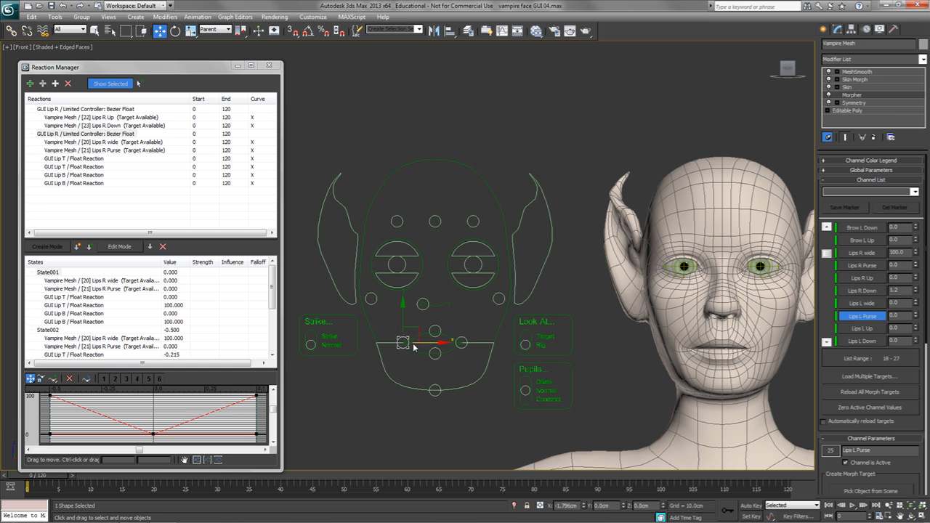
{"action": "right_click", "coordinate": [452, 363]}
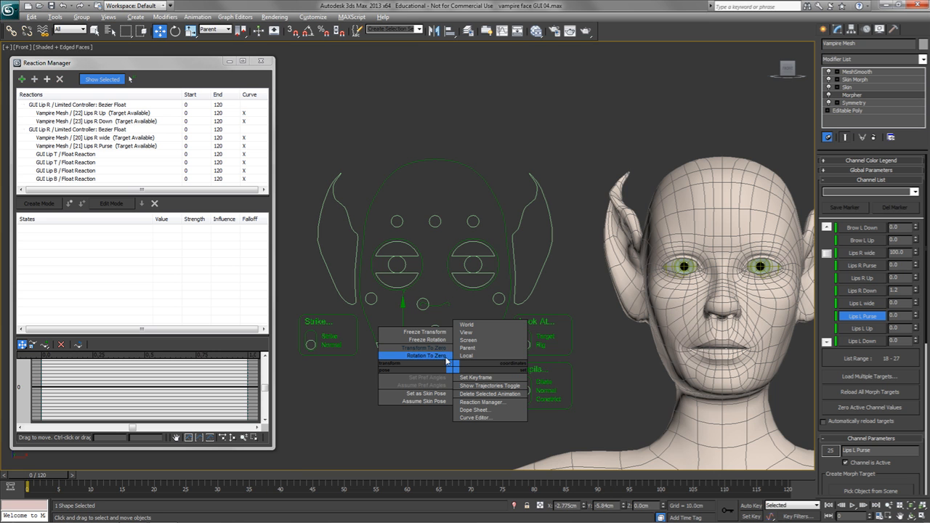
{"action": "left_click", "coordinate": [440, 349]}
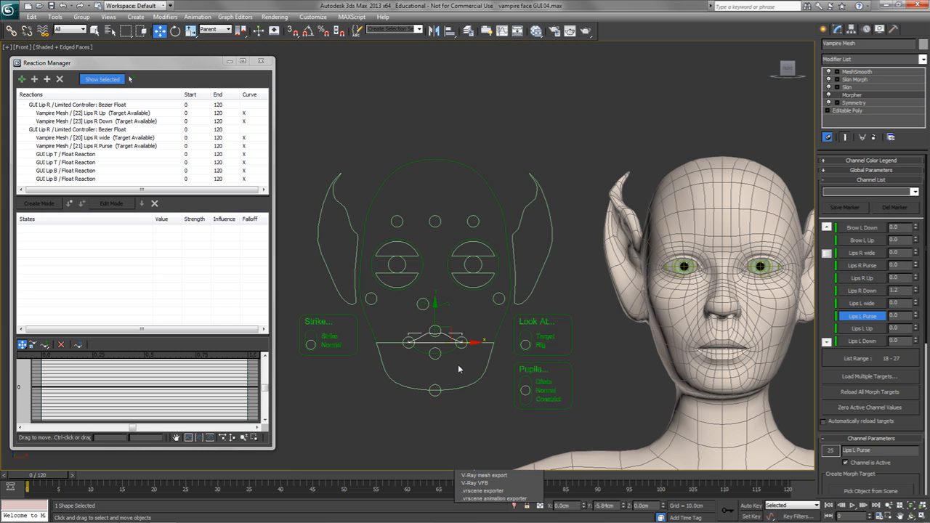
Step: Open the upper lip spline in the Dope Sheet and make Bezier Float the active layer of its X Position list
{"action": "right_click", "coordinate": [454, 362]}
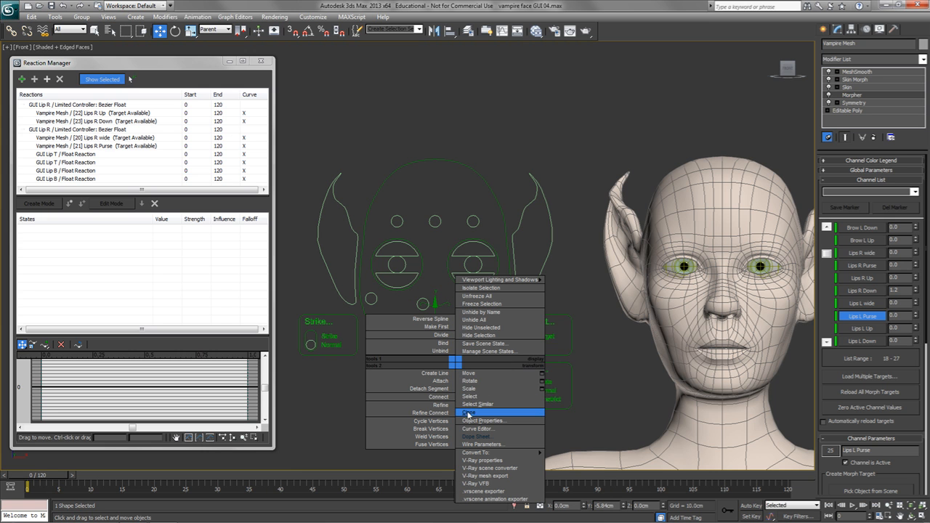
{"action": "left_click", "coordinate": [474, 436]}
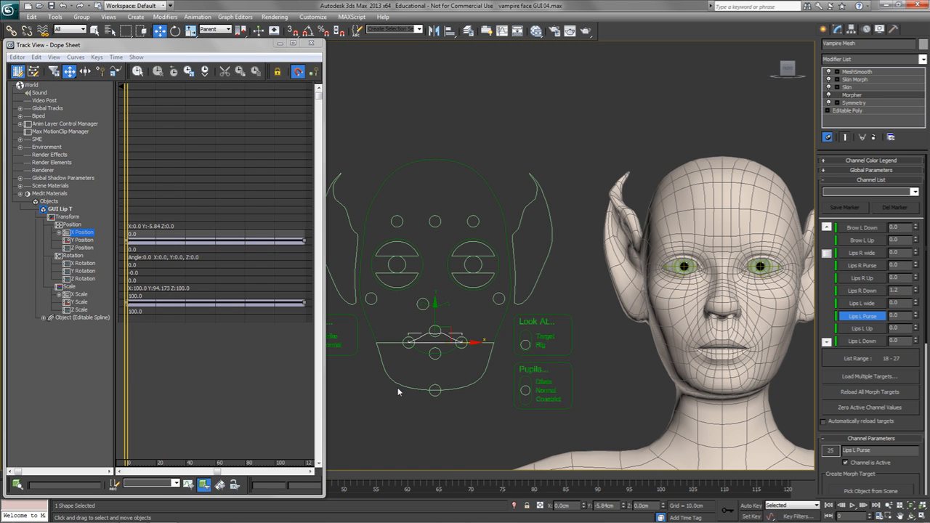
{"action": "double_click", "coordinate": [72, 232]}
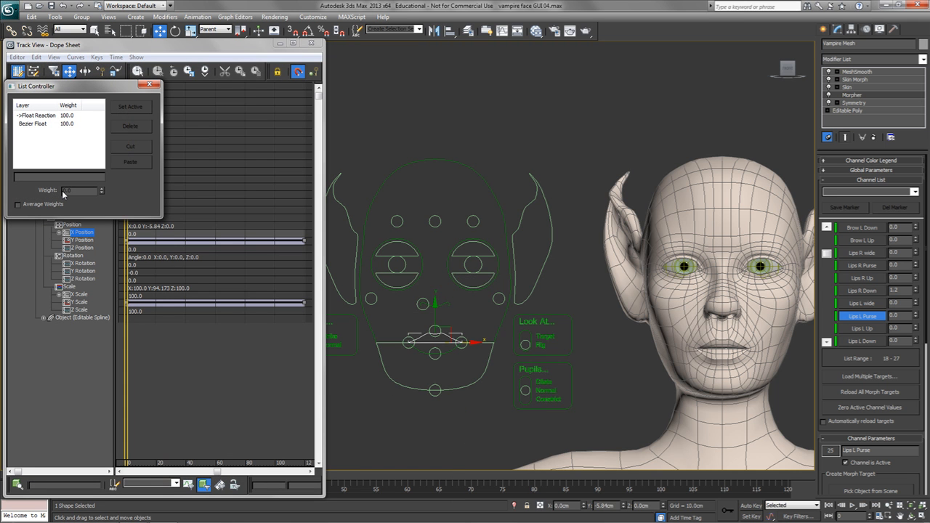
{"action": "double_click", "coordinate": [33, 125]}
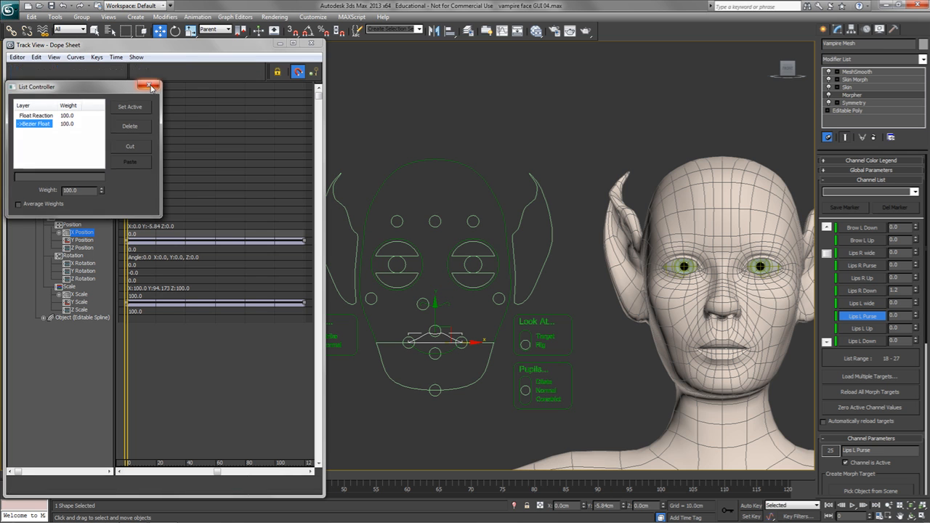
{"action": "left_click", "coordinate": [150, 86]}
Step: Make Bezier Float the active layer of the upper lip spline's X Scale list
{"action": "double_click", "coordinate": [78, 298]}
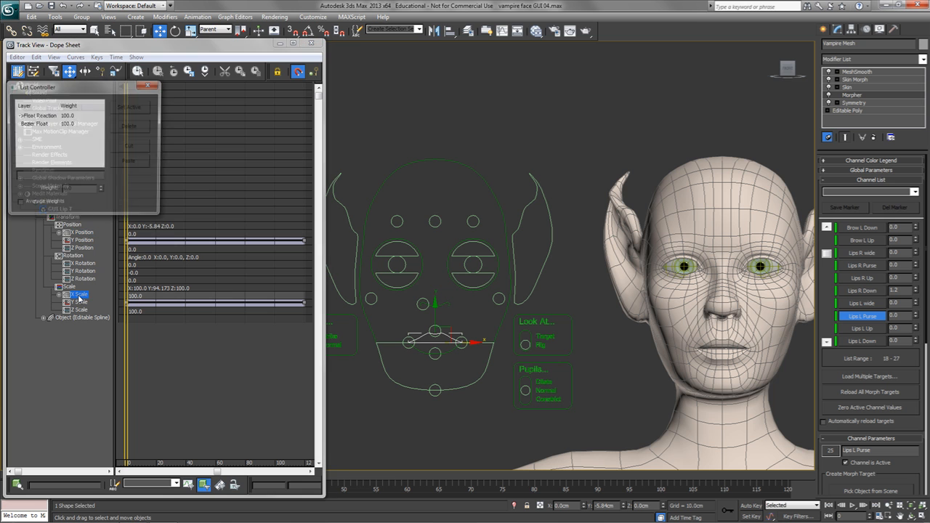
{"action": "left_click", "coordinate": [33, 127]}
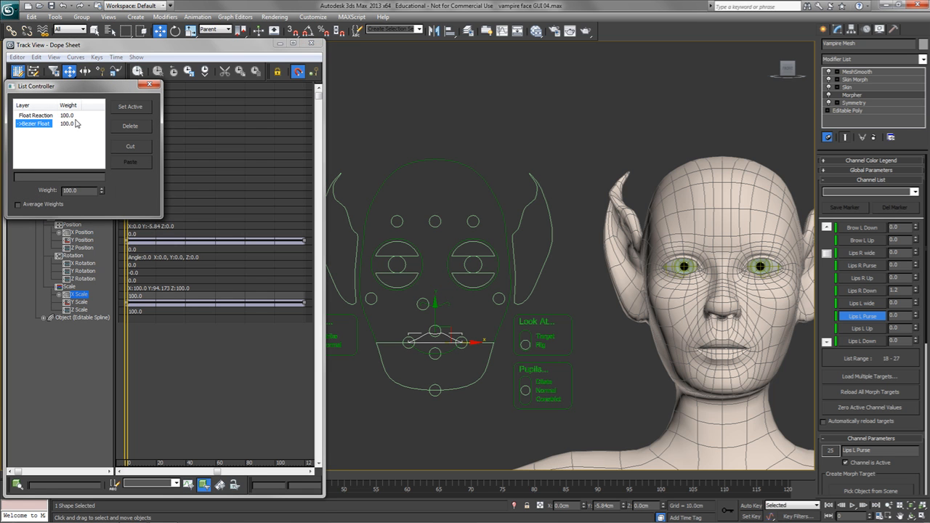
{"action": "left_click", "coordinate": [150, 85]}
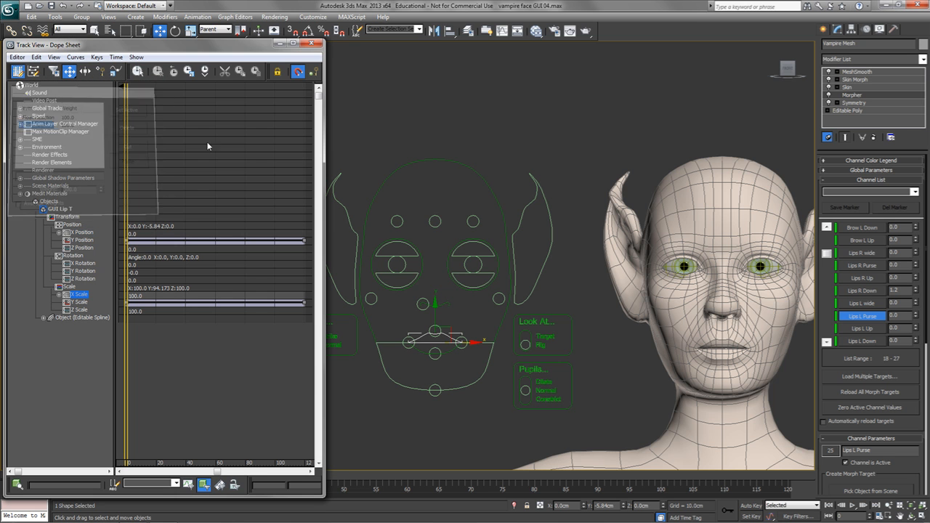
Step: Make Bezier Float the active layer of the lower lip spline's X Position list
{"action": "left_click", "coordinate": [420, 351]}
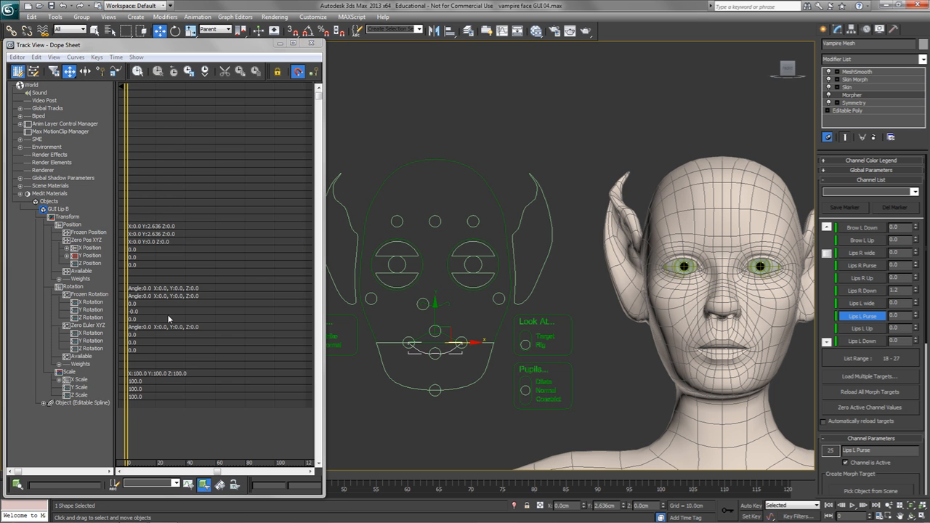
{"action": "double_click", "coordinate": [86, 248]}
{"action": "left_click", "coordinate": [33, 124]}
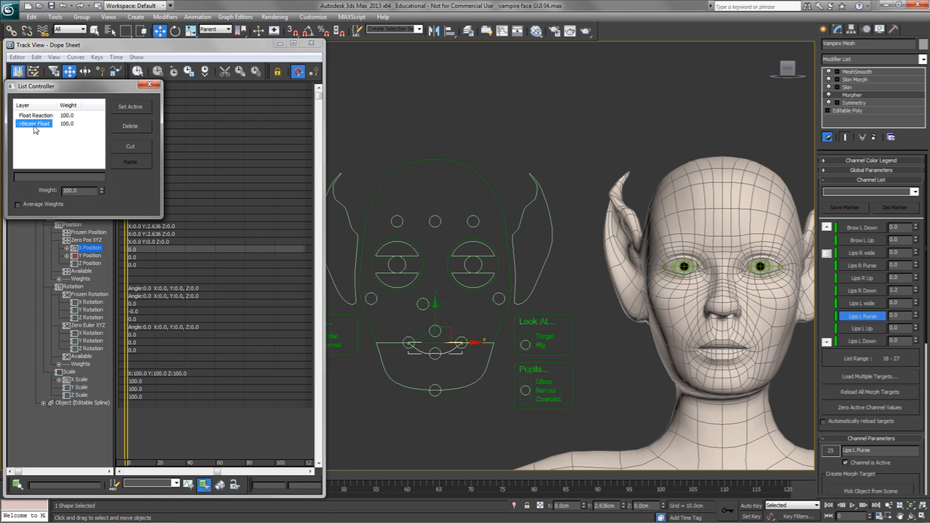
{"action": "left_click", "coordinate": [148, 86]}
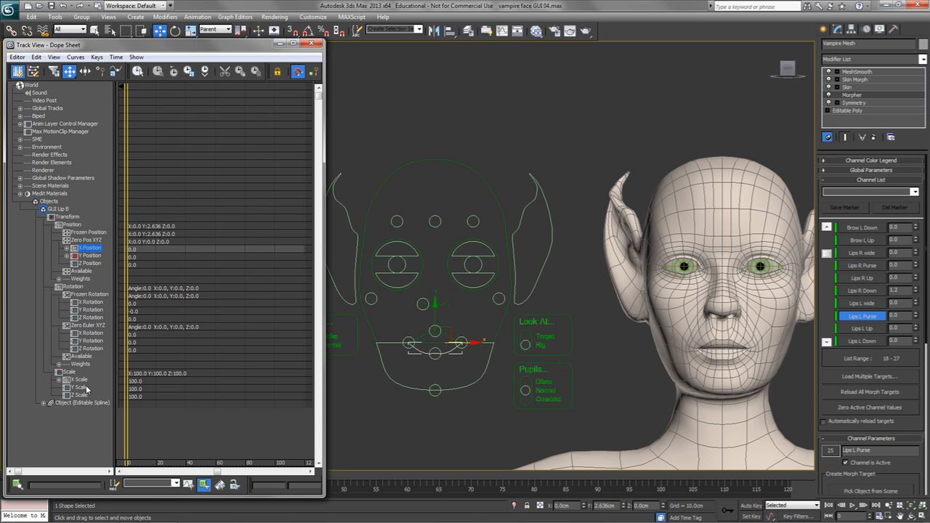
Step: Make Bezier Float the active layer of the lower lip spline's X Scale list and close the Dope Sheet
{"action": "double_click", "coordinate": [78, 380]}
{"action": "left_click", "coordinate": [35, 123]}
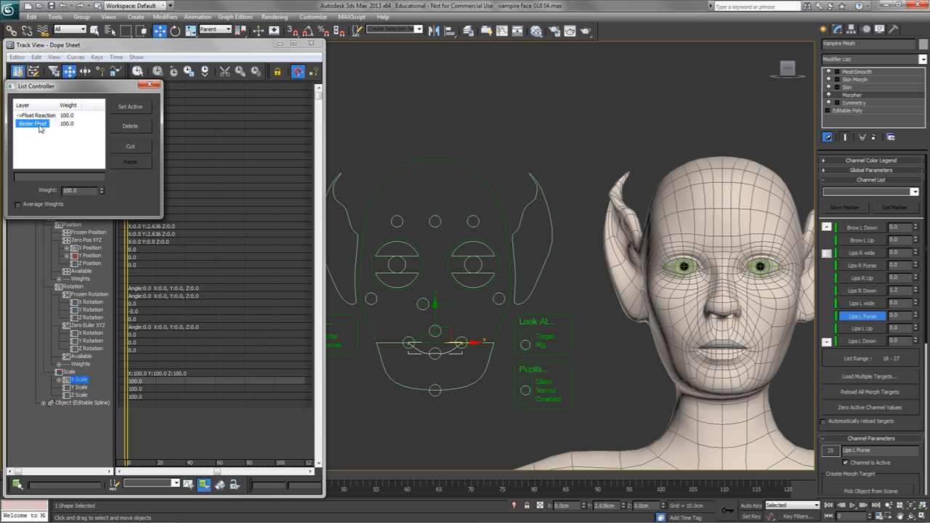
{"action": "left_click", "coordinate": [149, 84]}
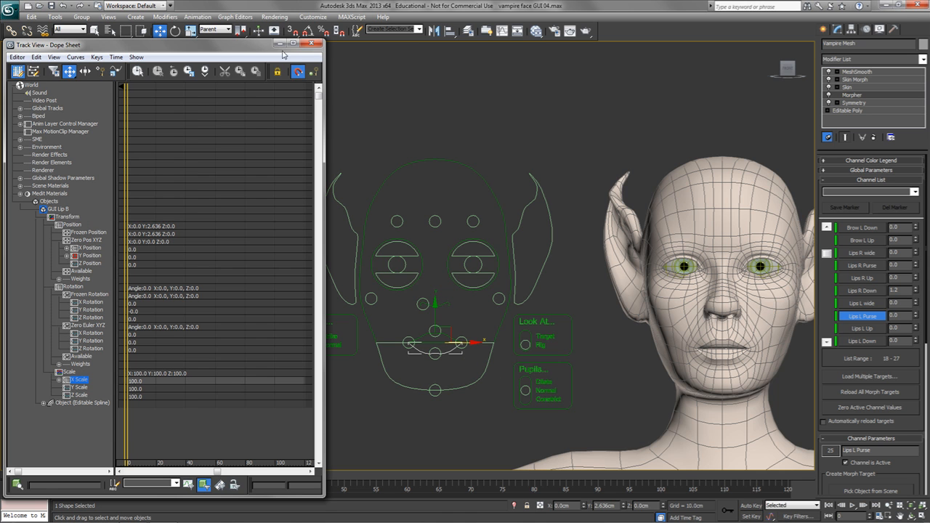
{"action": "left_click", "coordinate": [311, 44]}
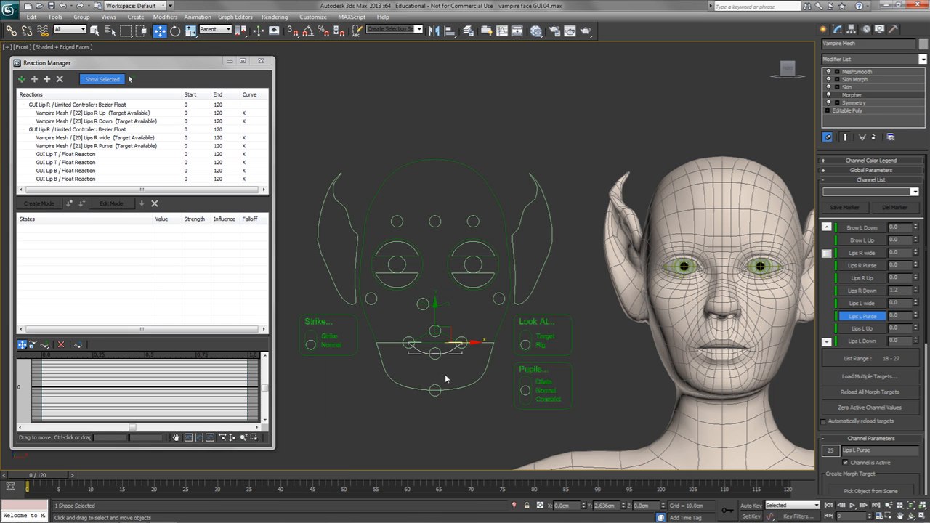
Step: Pull the GUI jaw spline down to its limit and try to raise the lower lip spline away from it
{"action": "left_click", "coordinate": [461, 342]}
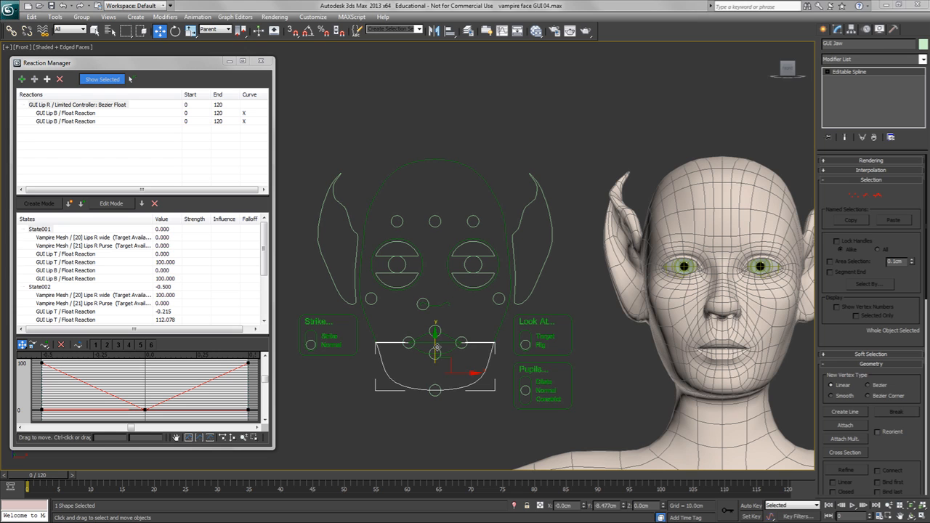
{"action": "left_click_drag", "start_coordinate": [434, 352], "coordinate": [435, 388]}
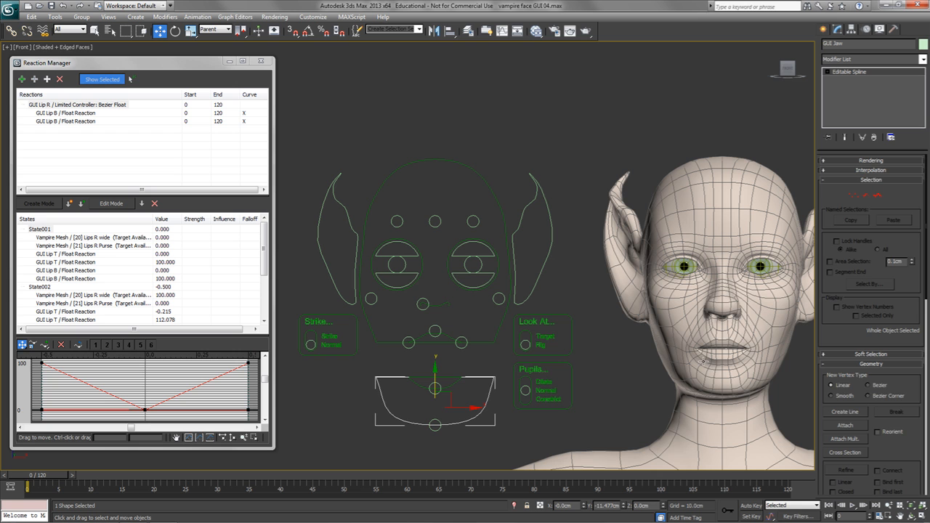
{"action": "left_click", "coordinate": [754, 328]}
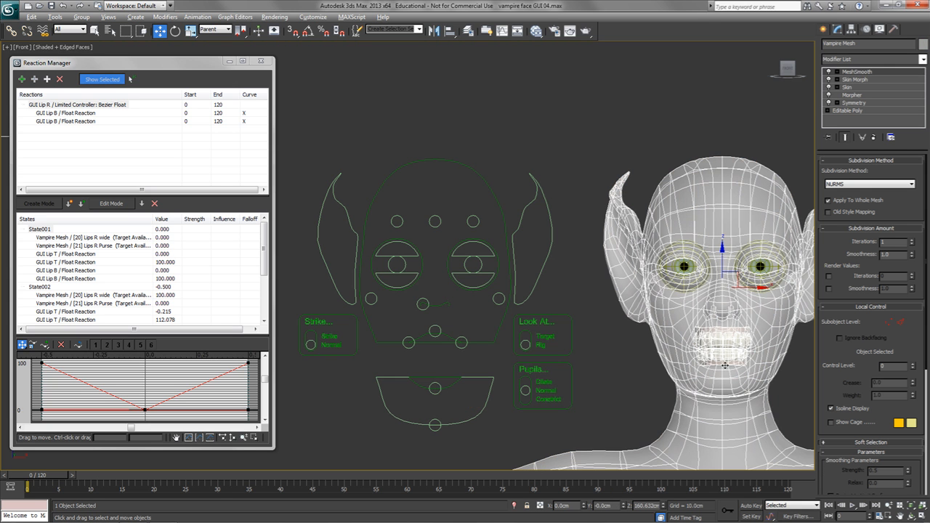
{"action": "key", "text": "alt+x"}
{"action": "left_click", "coordinate": [491, 436]}
{"action": "left_click", "coordinate": [452, 385]}
{"action": "left_click_drag", "start_coordinate": [430, 363], "coordinate": [436, 355]}
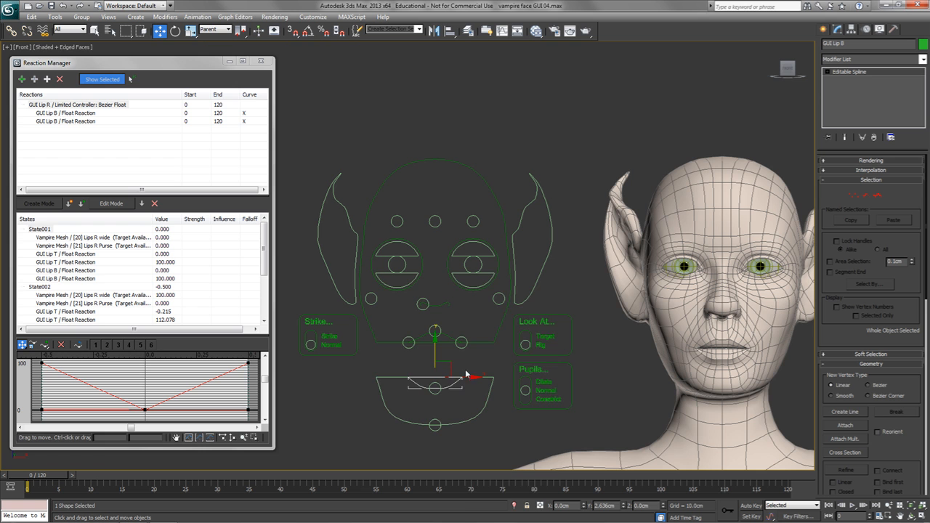
Step: Set the upper limit of the lower lip spline's Y Position to 3.0 and test it by raising and lowering the spline
{"action": "right_click", "coordinate": [465, 361]}
{"action": "left_click", "coordinate": [485, 436]}
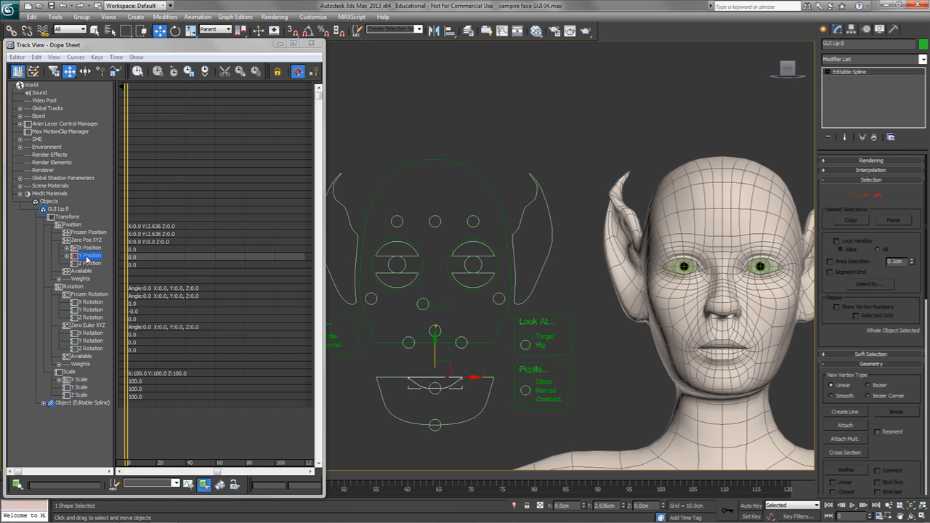
{"action": "double_click", "coordinate": [88, 258]}
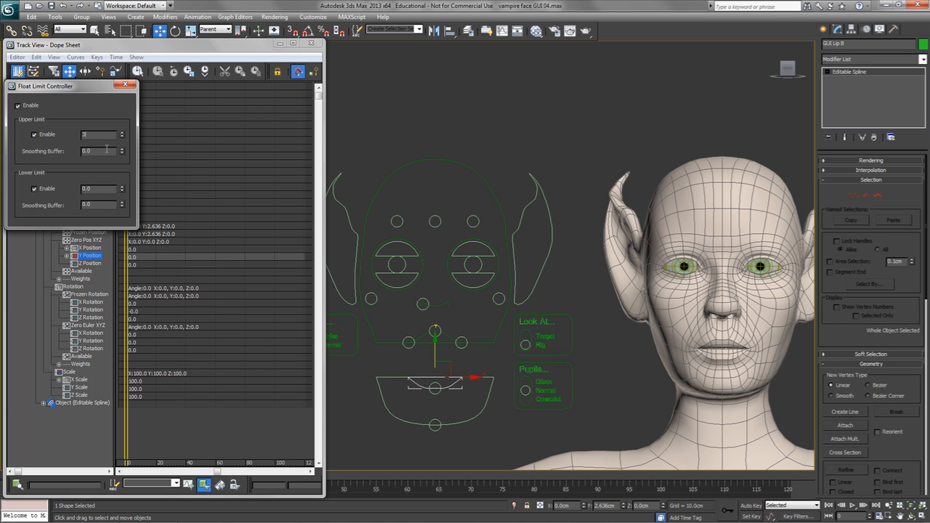
{"action": "left_click_drag", "start_coordinate": [433, 360], "coordinate": [441, 316]}
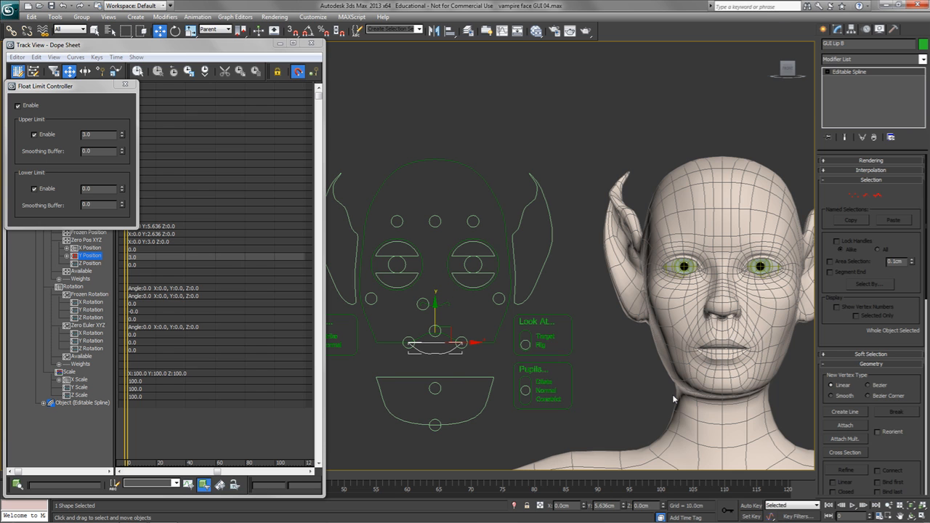
{"action": "left_click_drag", "start_coordinate": [434, 315], "coordinate": [436, 357]}
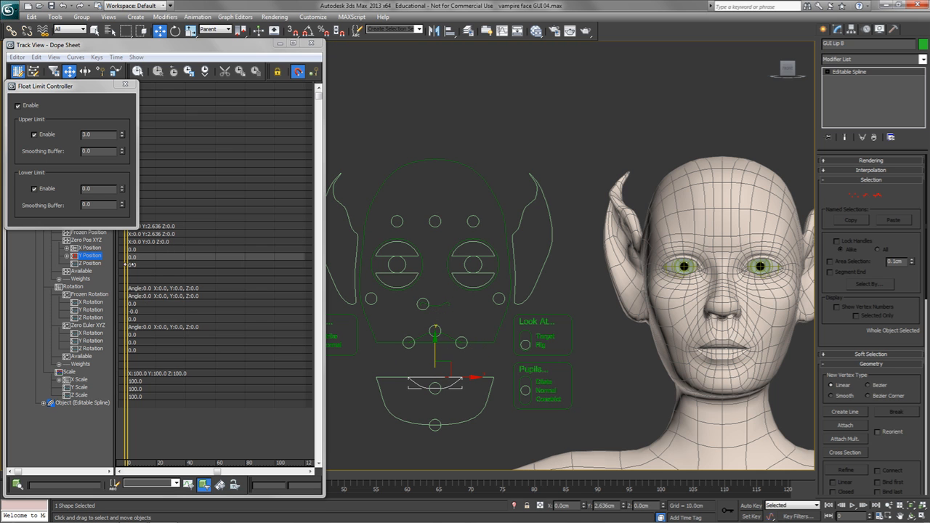
{"action": "left_click", "coordinate": [125, 84]}
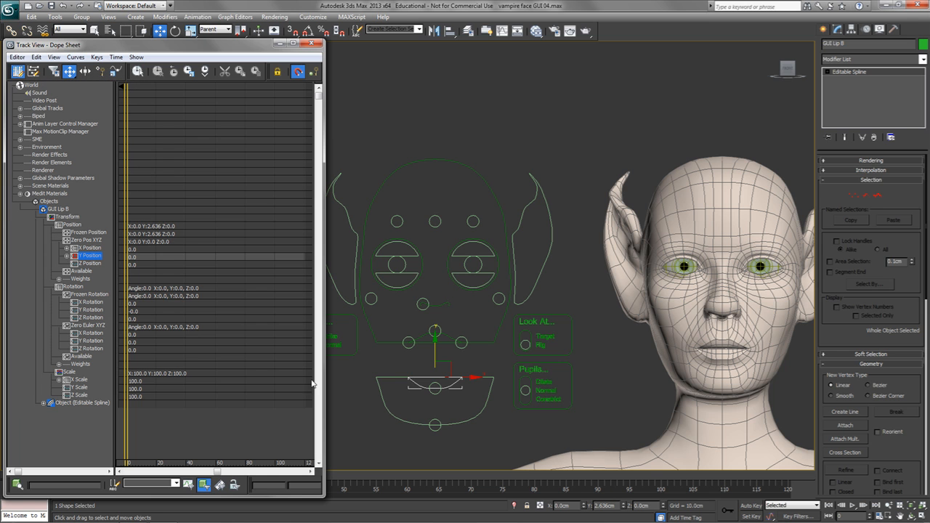
Step: Move the GUI jaw spline back up to its rest position and close the Dope Sheet
{"action": "left_click", "coordinate": [383, 399]}
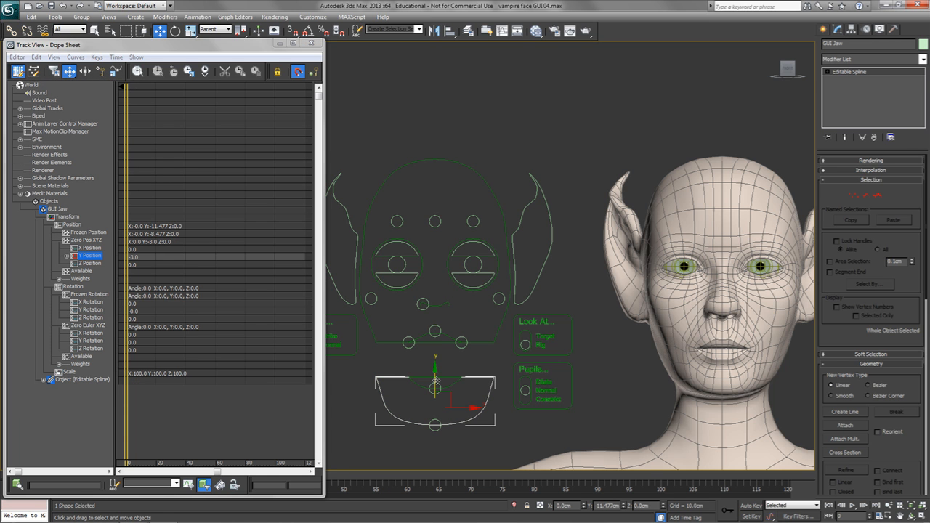
{"action": "mouse_move", "coordinate": [436, 381]}
{"action": "left_mouse_down"}
{"action": "mouse_move", "coordinate": [440, 337]}
{"action": "mouse_move", "coordinate": [446, 390]}
{"action": "left_mouse_up"}
{"action": "left_click_drag", "start_coordinate": [435, 371], "coordinate": [435, 337]}
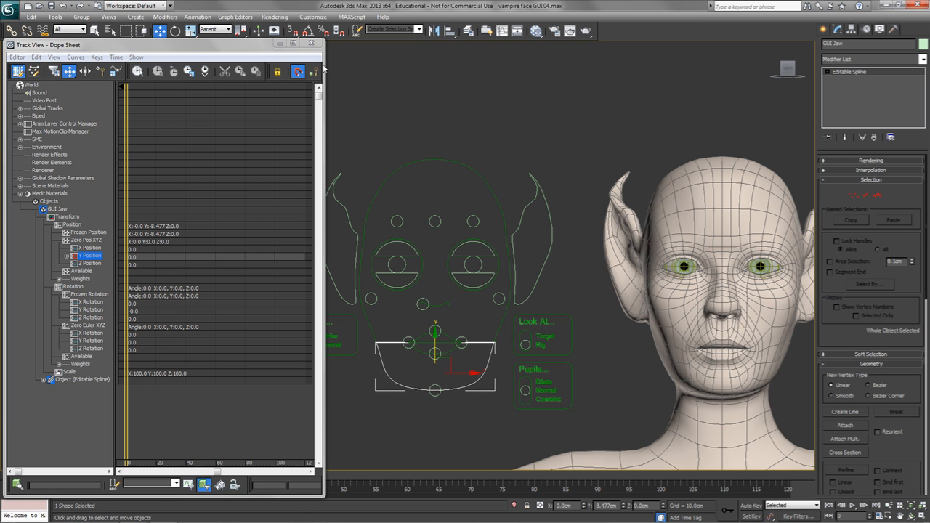
{"action": "left_click", "coordinate": [312, 43]}
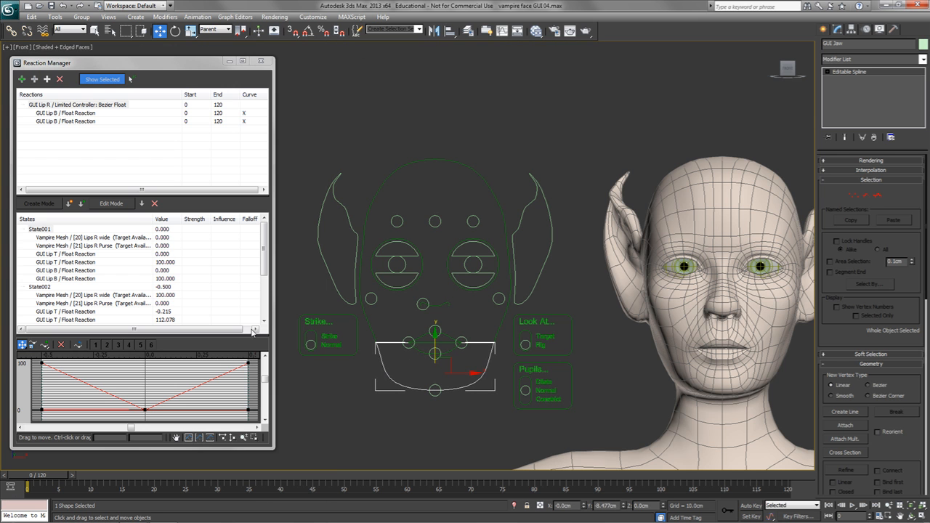
Step: Add the limited Bezier Float under the GUI jaw spline's Zero Pos XYZ Y Position as a reaction master
{"action": "left_click", "coordinate": [22, 79]}
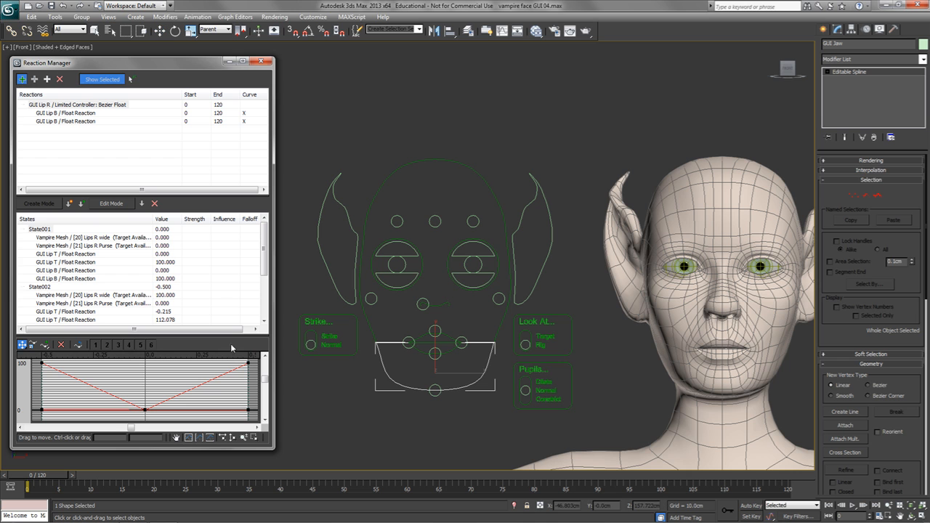
{"action": "left_click", "coordinate": [396, 385]}
{"action": "mouse_move", "coordinate": [375, 402]}
{"action": "mouse_move", "coordinate": [472, 402]}
{"action": "mouse_move", "coordinate": [541, 413]}
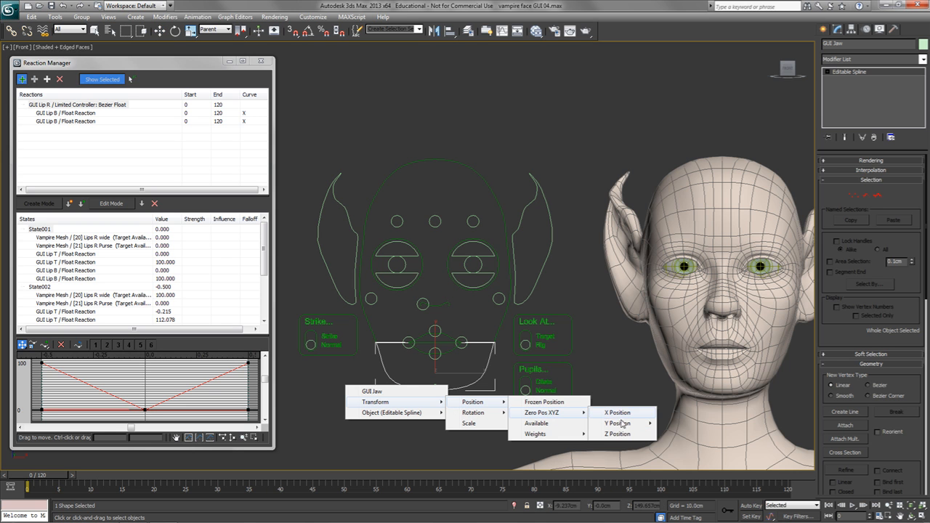
{"action": "mouse_move", "coordinate": [622, 423]}
{"action": "left_click", "coordinate": [698, 423]}
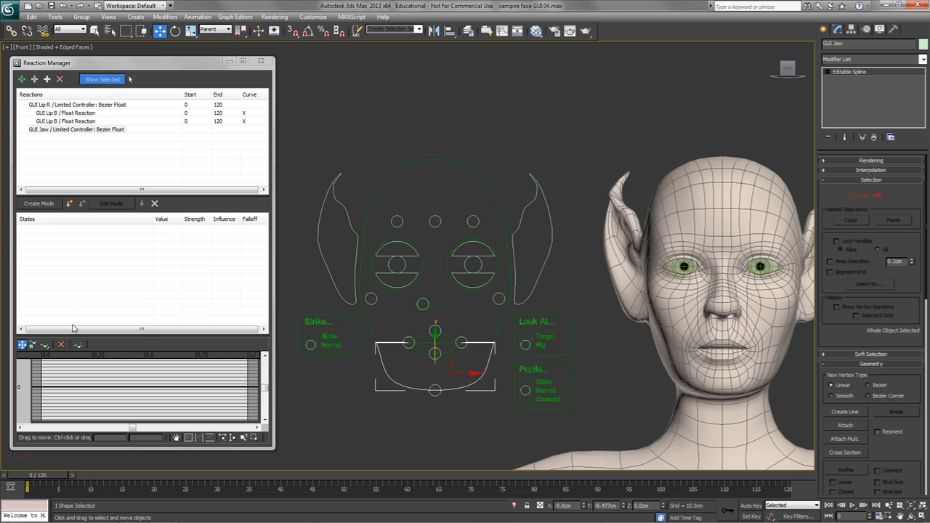
Step: Add the vampire mesh's Morpher channel [1] Mouth Open as a slave of the GUI jaw reaction
{"action": "left_click", "coordinate": [33, 79]}
{"action": "left_click", "coordinate": [653, 326]}
{"action": "mouse_move", "coordinate": [696, 341]}
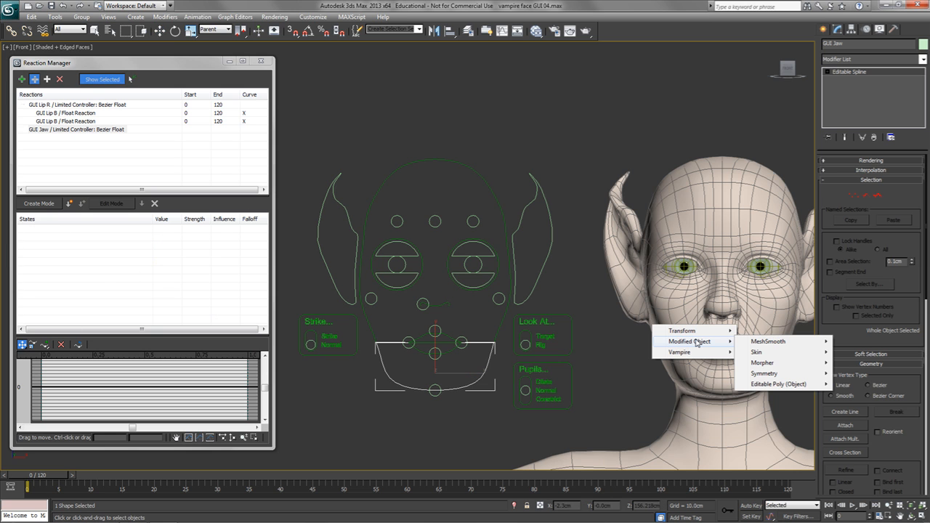
{"action": "mouse_move", "coordinate": [803, 364]}
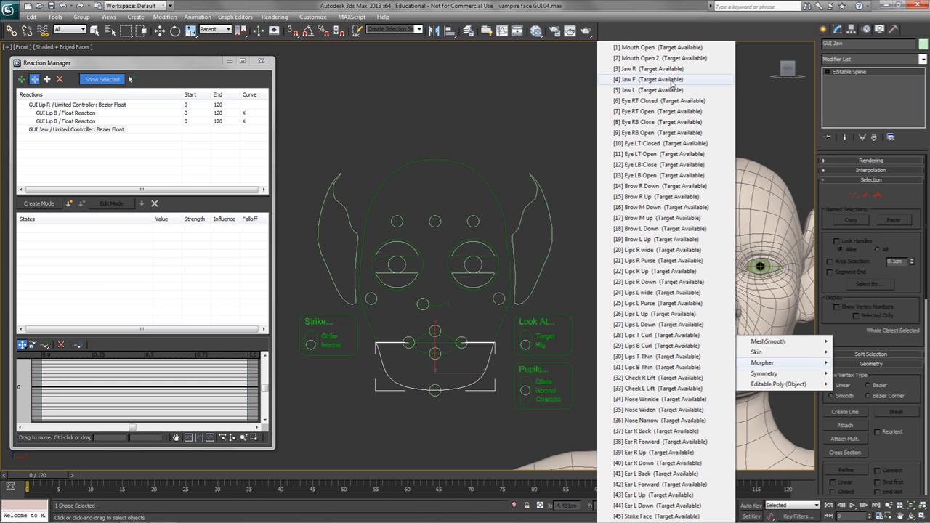
{"action": "left_click", "coordinate": [658, 47]}
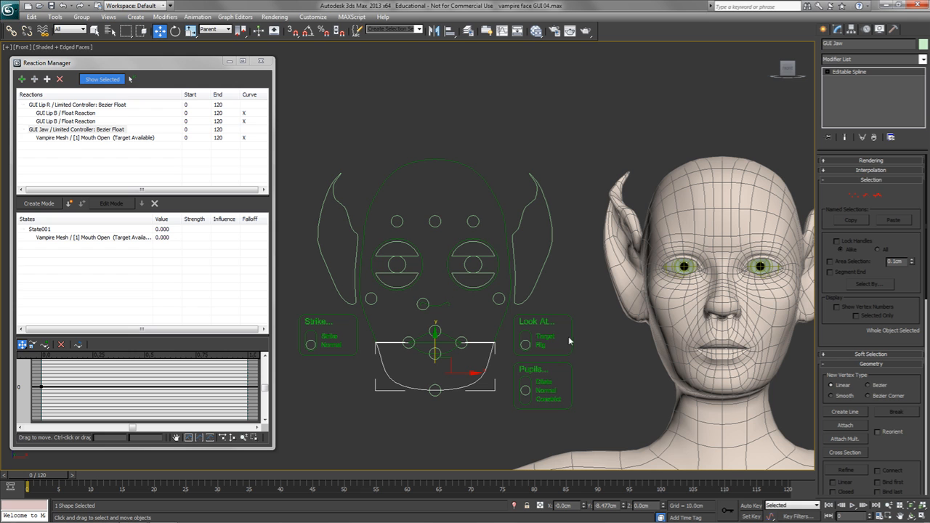
Step: Show the bones layer and hide the body layer
{"action": "left_click", "coordinate": [469, 31]}
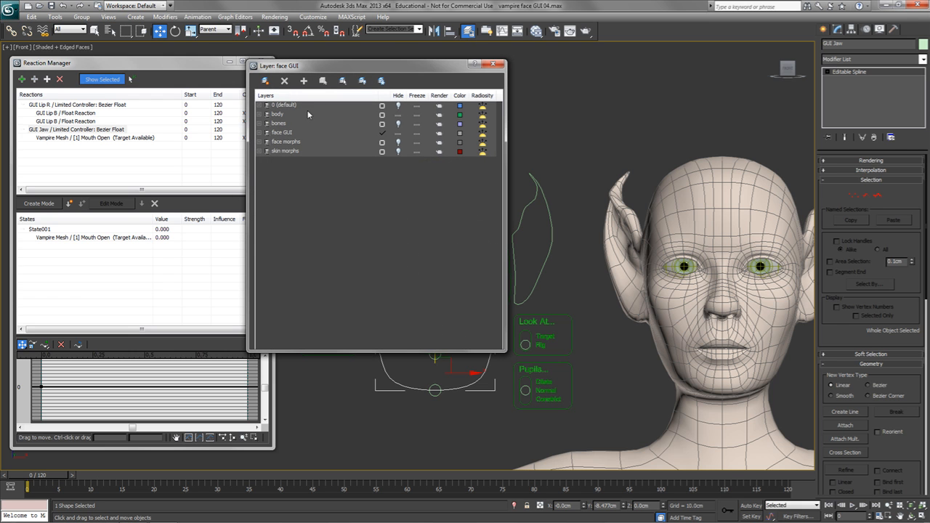
{"action": "left_click", "coordinate": [397, 123]}
{"action": "left_click", "coordinate": [397, 114]}
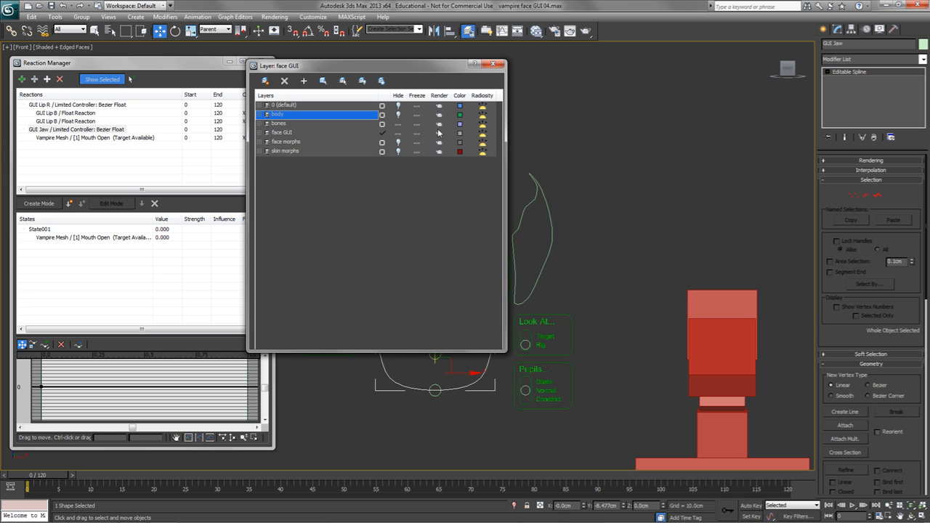
{"action": "left_click", "coordinate": [493, 64]}
Step: Switch the jaw bone to animation mode in its Layer Manager and set rotation to the Local coordinate system
{"action": "left_click", "coordinate": [722, 349]}
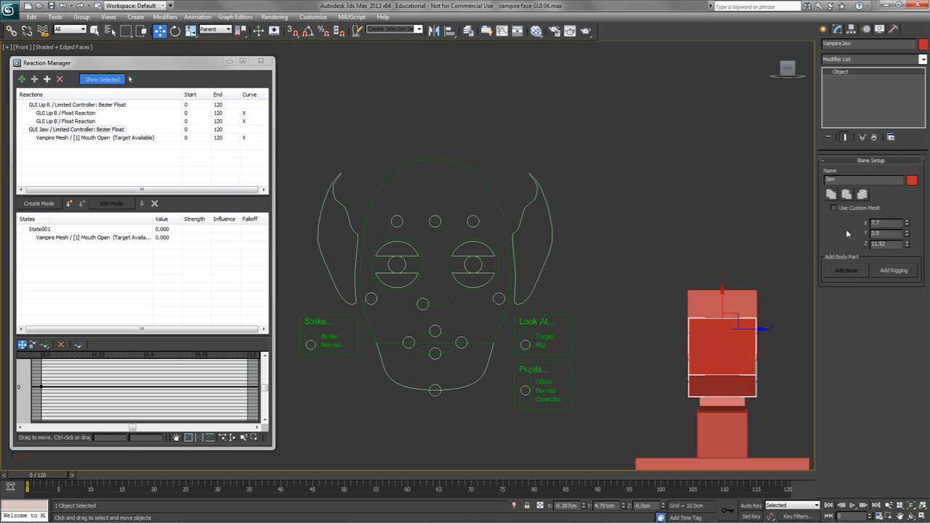
{"action": "left_click", "coordinate": [867, 29]}
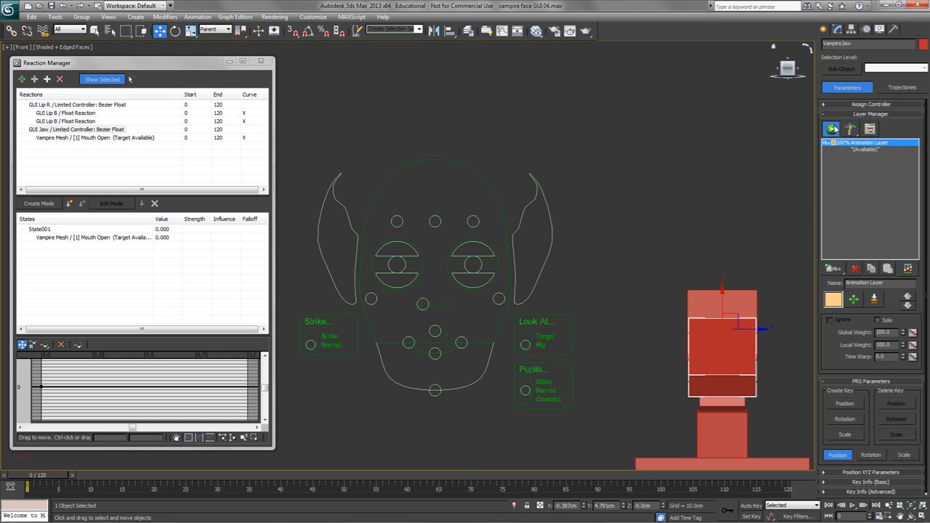
{"action": "left_click", "coordinate": [830, 131]}
{"action": "left_click", "coordinate": [175, 31]}
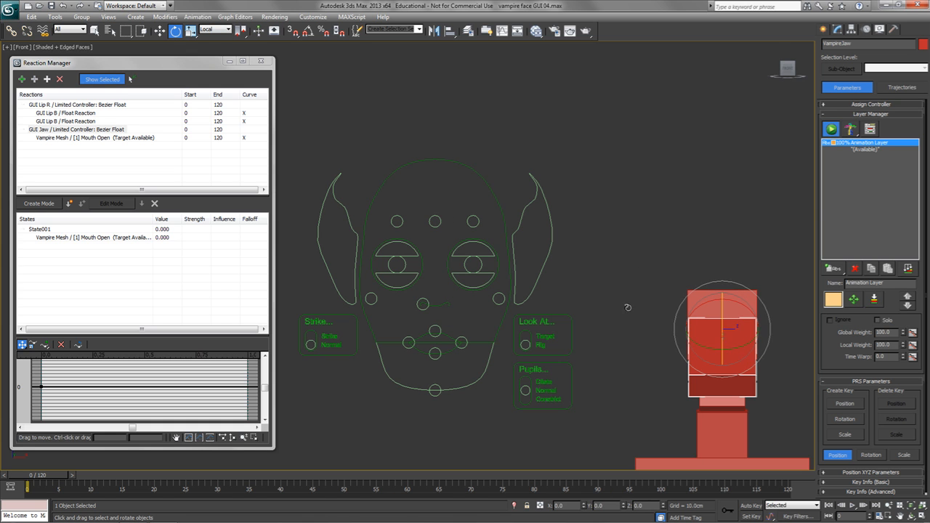
{"action": "left_click", "coordinate": [217, 30]}
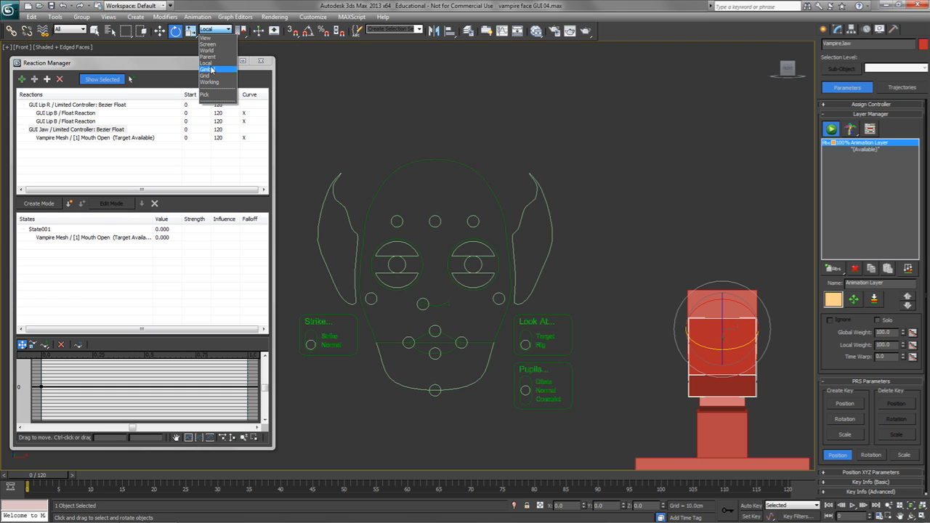
{"action": "left_click", "coordinate": [207, 63]}
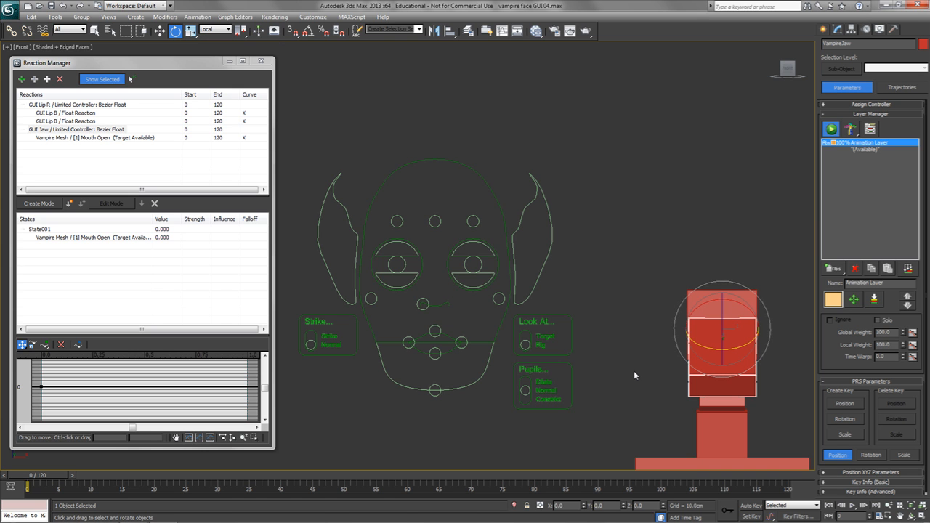
Step: Add the VampireJaw bone's animation-layer Z Rotation as a slave of the GUI jaw reaction
{"action": "left_click", "coordinate": [40, 229]}
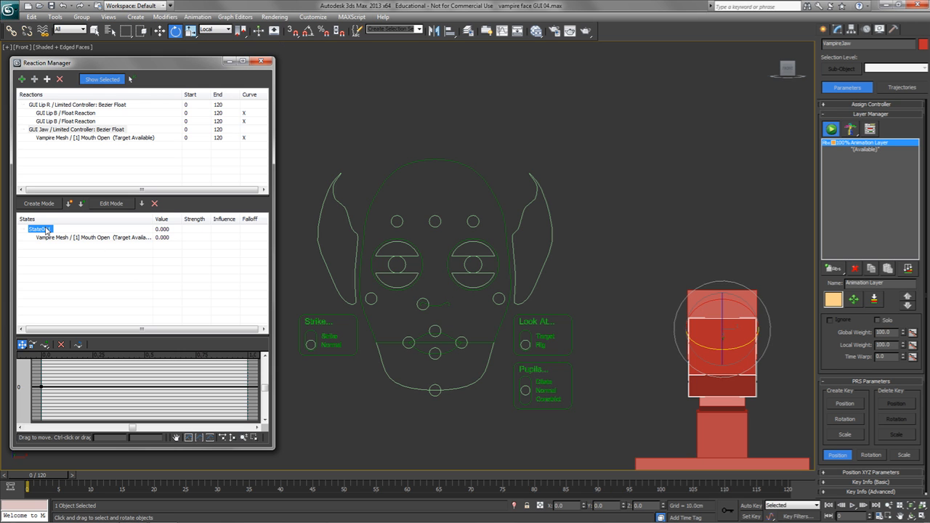
{"action": "left_click", "coordinate": [34, 80]}
{"action": "left_click", "coordinate": [712, 342]}
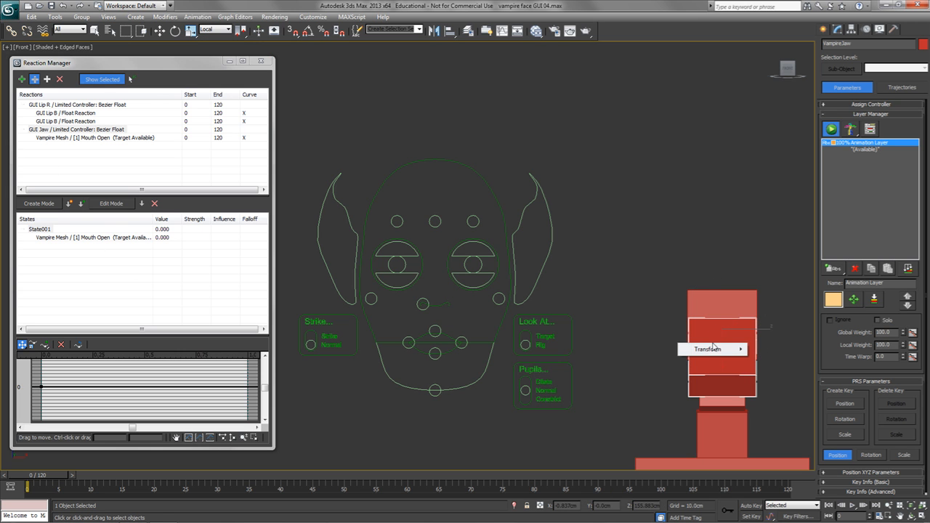
{"action": "mouse_move", "coordinate": [726, 349]}
{"action": "mouse_move", "coordinate": [765, 352]}
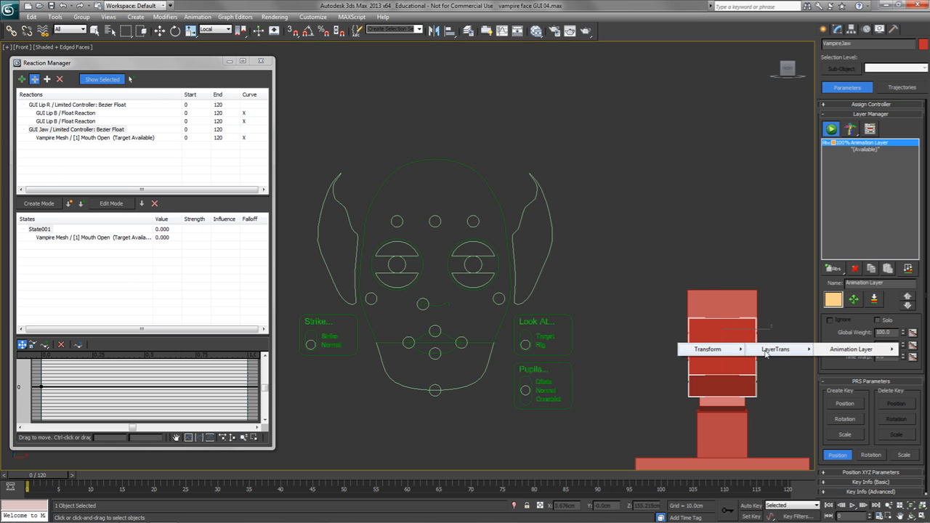
{"action": "mouse_move", "coordinate": [837, 353]}
{"action": "mouse_move", "coordinate": [796, 366]}
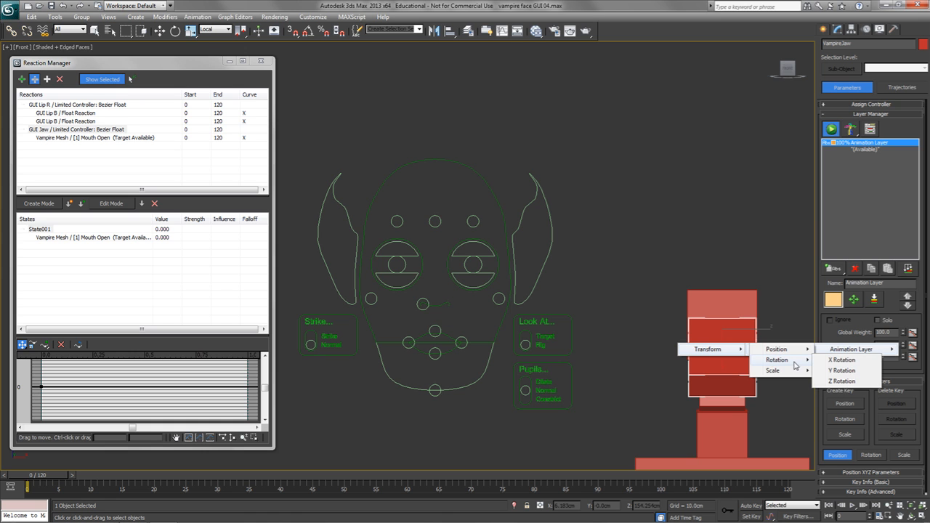
{"action": "left_click", "coordinate": [840, 381]}
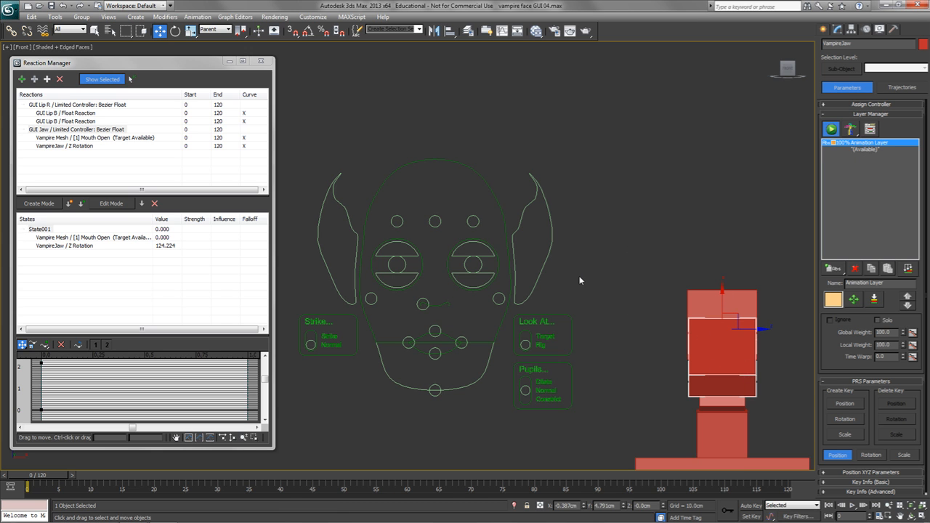
Step: Add the Upper Limit of the GUI lower lip spline's Zero Pos XYZ Y Position as another slave of the GUI jaw reaction
{"action": "left_click", "coordinate": [34, 80]}
{"action": "left_click", "coordinate": [434, 354]}
{"action": "mouse_move", "coordinate": [436, 359]}
{"action": "mouse_move", "coordinate": [525, 359]}
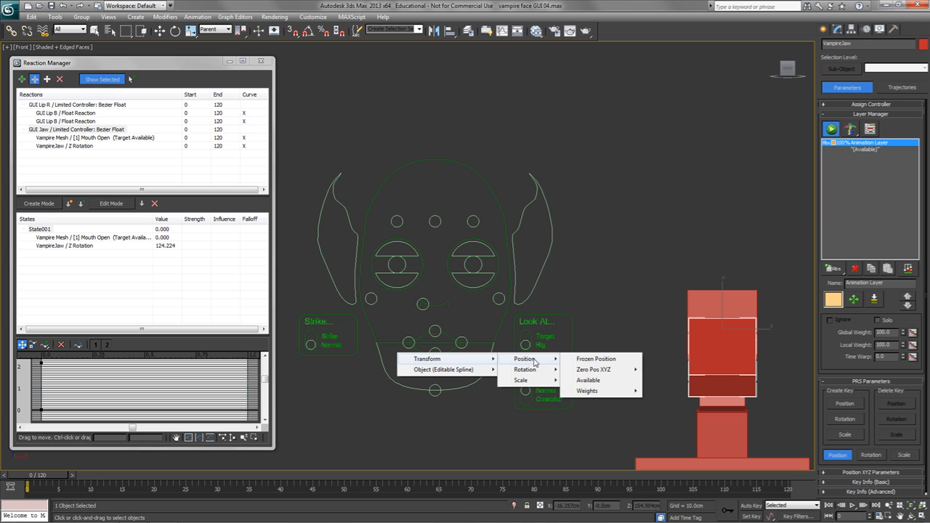
{"action": "mouse_move", "coordinate": [606, 372]}
{"action": "mouse_move", "coordinate": [672, 381]}
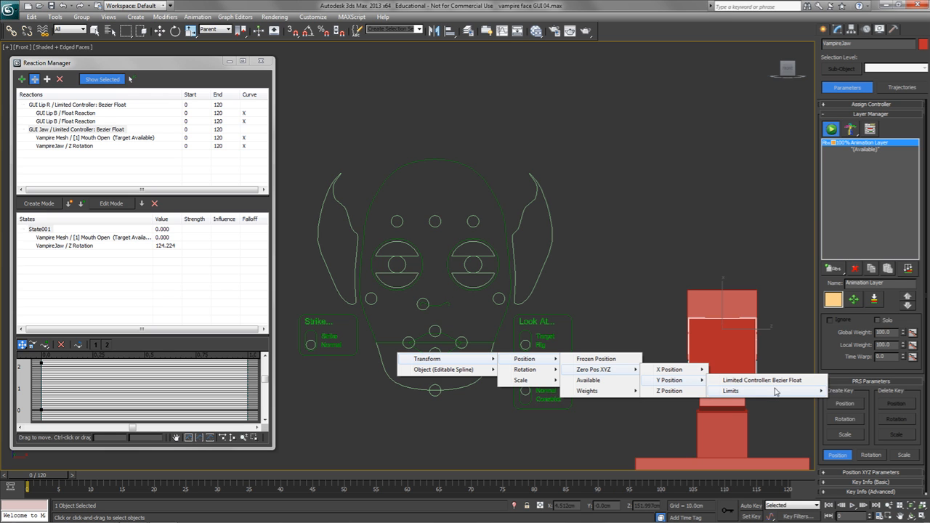
{"action": "mouse_move", "coordinate": [776, 393]}
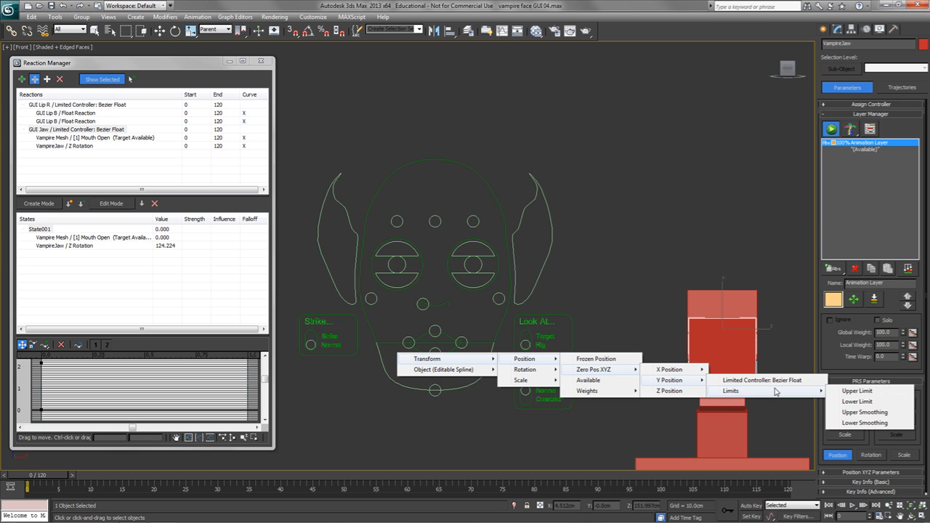
{"action": "left_click", "coordinate": [856, 392]}
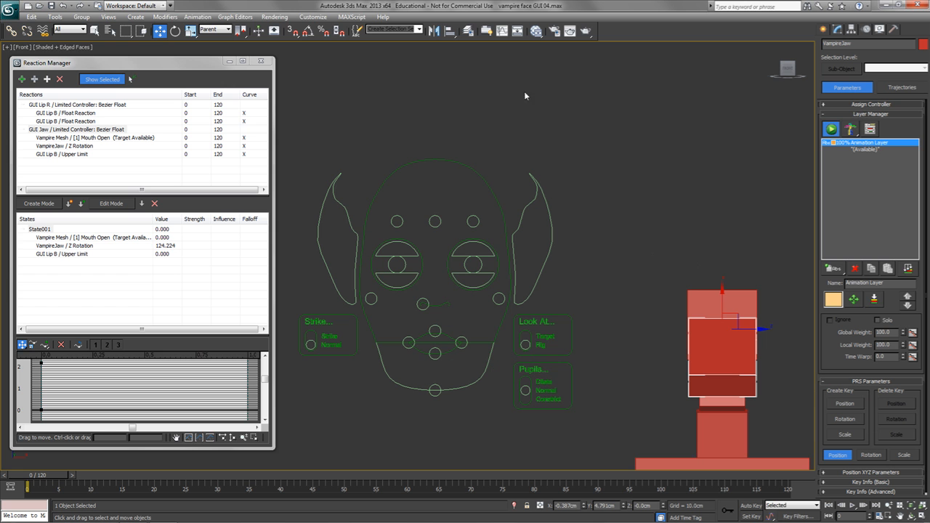
Step: Show the body layer and make the vampire mesh see-through
{"action": "left_click", "coordinate": [468, 30]}
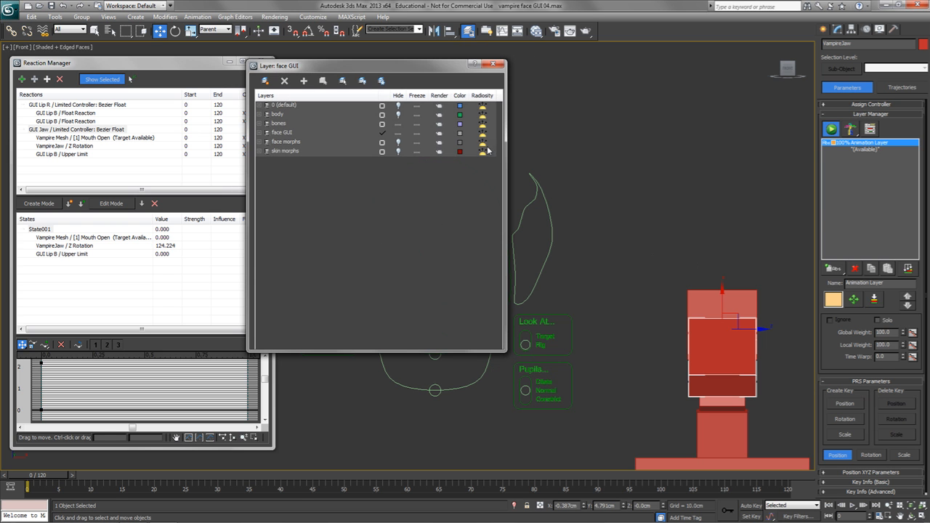
{"action": "left_click", "coordinate": [398, 114]}
{"action": "left_click", "coordinate": [493, 63]}
{"action": "left_click", "coordinate": [718, 194]}
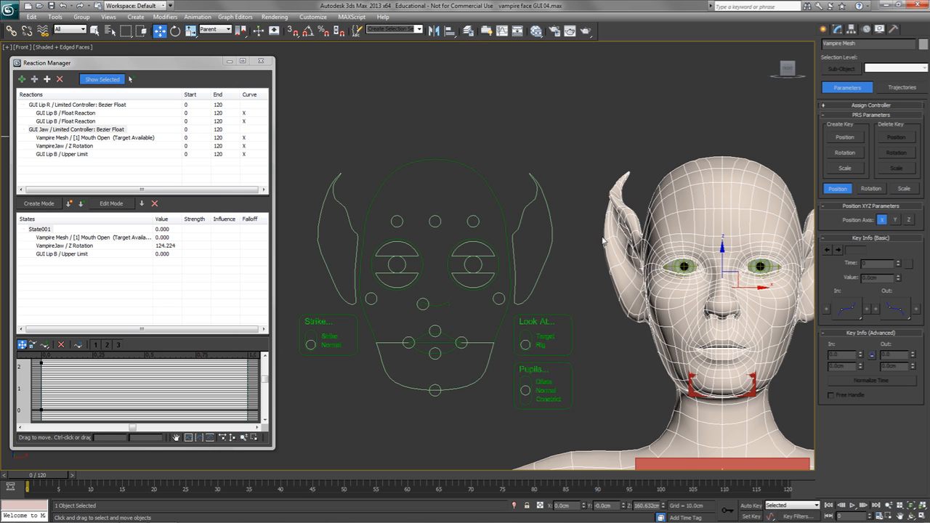
{"action": "key", "text": "alt+x"}
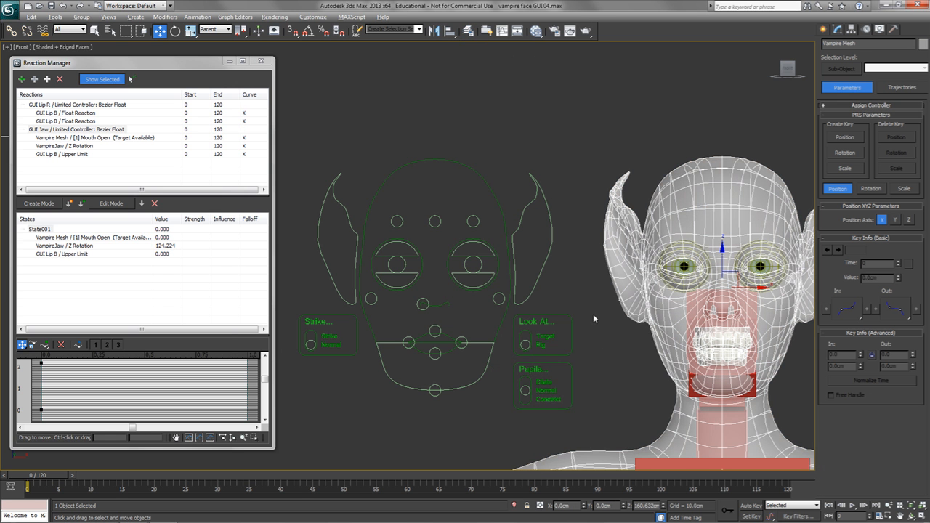
{"action": "left_click", "coordinate": [611, 368]}
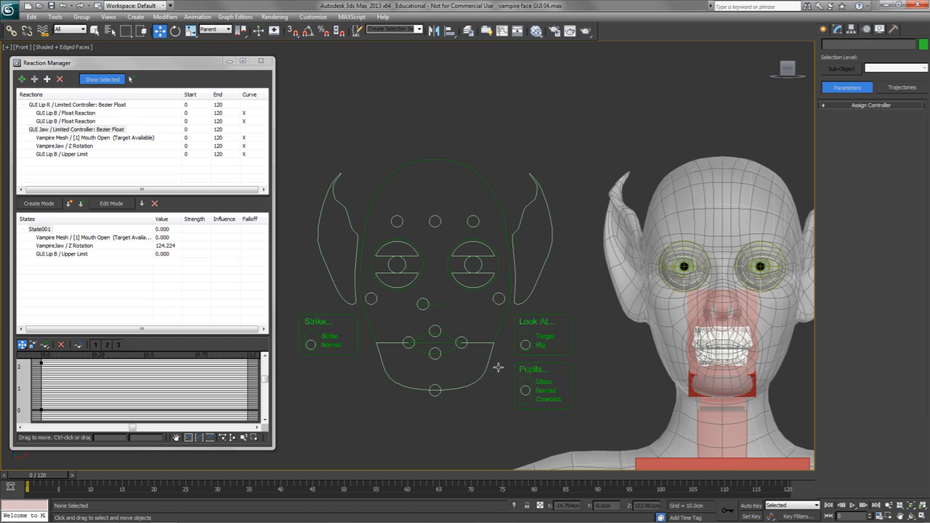
Step: Enter Create Mode for the jaw reaction, lower the GUI jaw spline to its limit, and set the mesh's Mouth Open morph to 100
{"action": "left_click", "coordinate": [39, 203]}
{"action": "left_click_drag", "start_coordinate": [400, 387], "coordinate": [430, 432]}
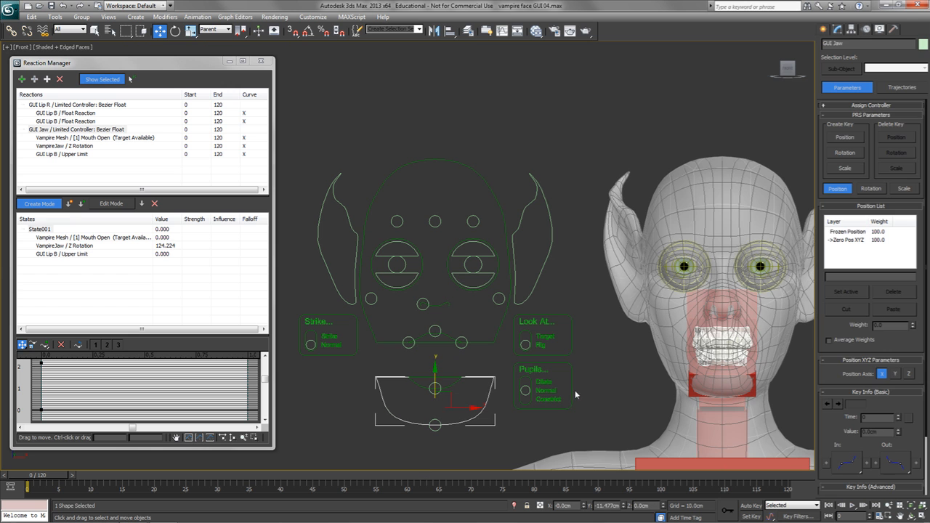
{"action": "left_click", "coordinate": [654, 327]}
{"action": "left_click", "coordinate": [838, 29]}
{"action": "left_click", "coordinate": [852, 95]}
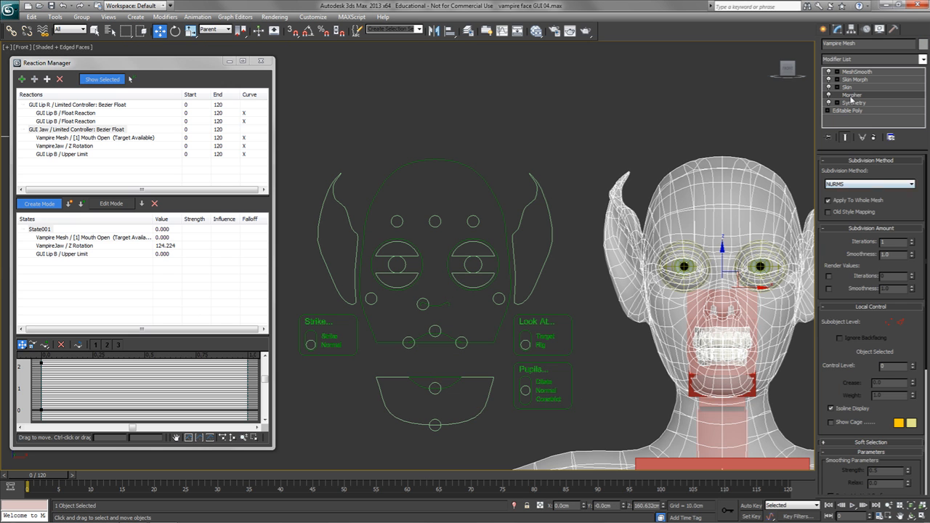
{"action": "left_click", "coordinate": [828, 137]}
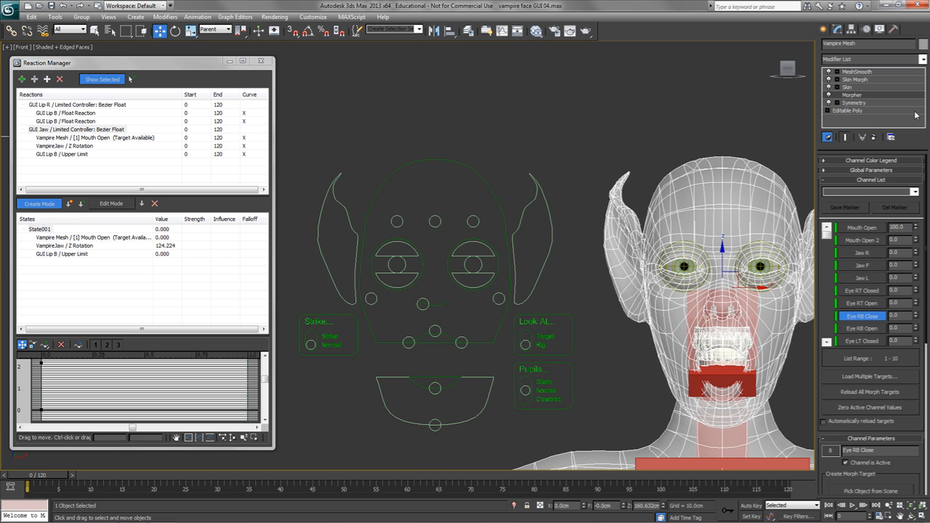
Step: Rotate the jaw bone downward to a Z rotation of about 147.7 so the teeth follow the open mouth
{"action": "left_click", "coordinate": [730, 376]}
{"action": "key", "text": "e"}
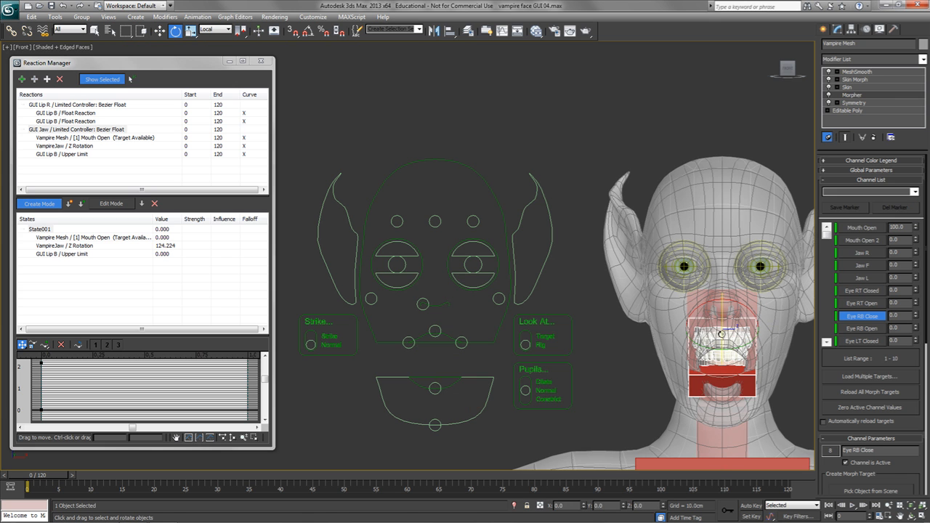
{"action": "left_click_drag", "start_coordinate": [722, 335], "coordinate": [723, 356]}
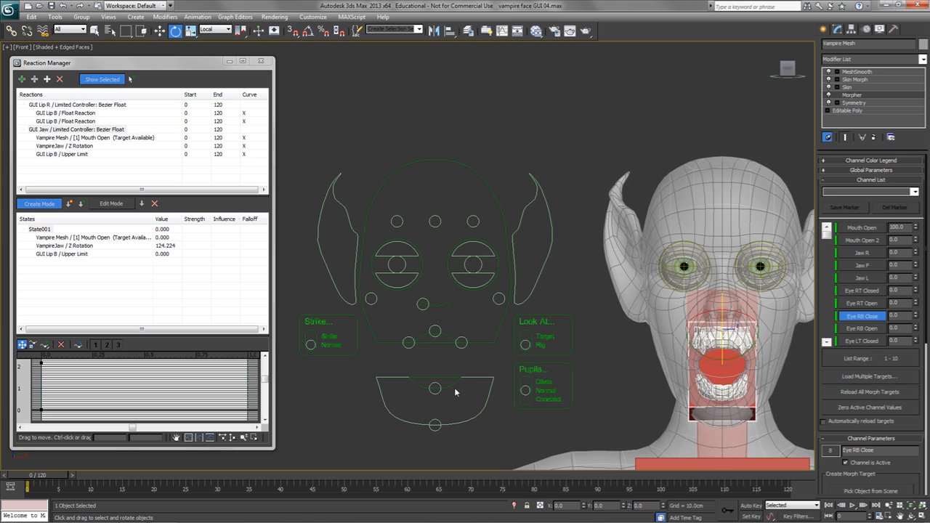
Step: Set the GUI lower lip spline's Y Position upper limit to 3 and record the open-mouth pose as a new jaw reaction state
{"action": "left_click", "coordinate": [435, 388]}
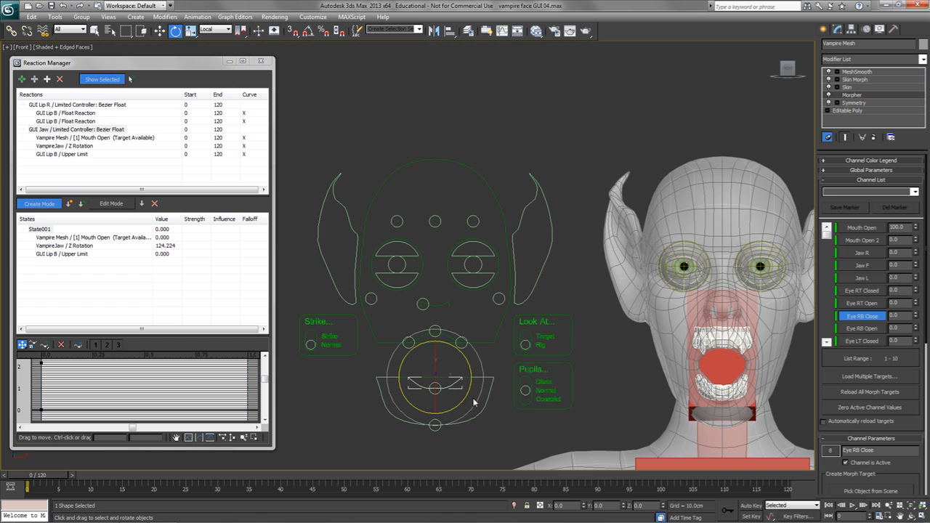
{"action": "right_click", "coordinate": [505, 384]}
{"action": "left_click", "coordinate": [538, 451]}
{"action": "double_click", "coordinate": [90, 255]}
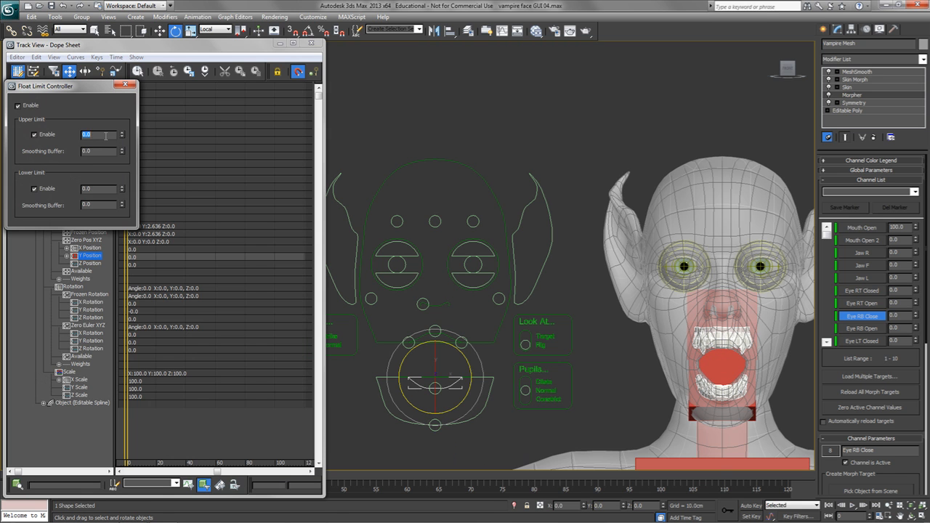
{"action": "left_click", "coordinate": [125, 84]}
{"action": "left_click", "coordinate": [311, 43]}
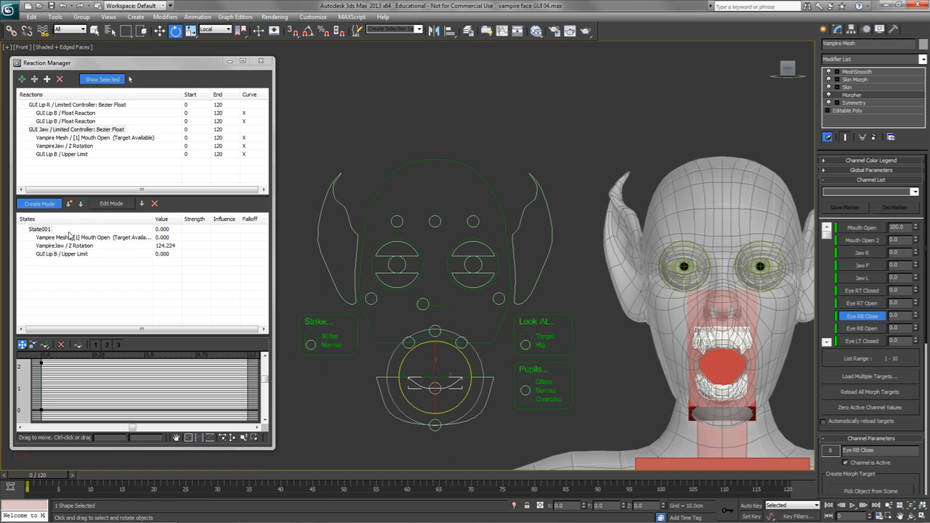
{"action": "left_click", "coordinate": [69, 205]}
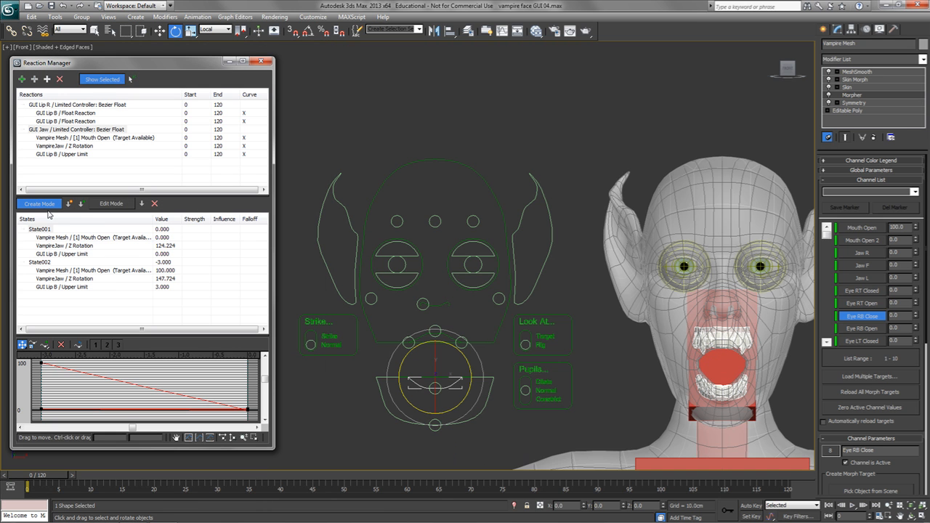
{"action": "left_click", "coordinate": [43, 206]}
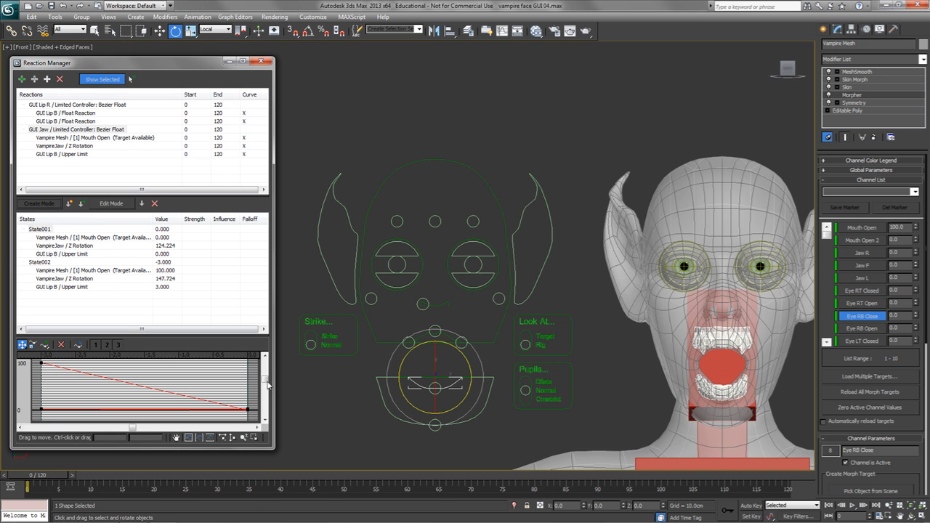
Step: Test the jaw reaction by sliding the GUI jaw and lower lip splines up and down
{"action": "left_click", "coordinate": [432, 379]}
{"action": "key", "text": "w"}
{"action": "left_click_drag", "start_coordinate": [432, 383], "coordinate": [440, 404]}
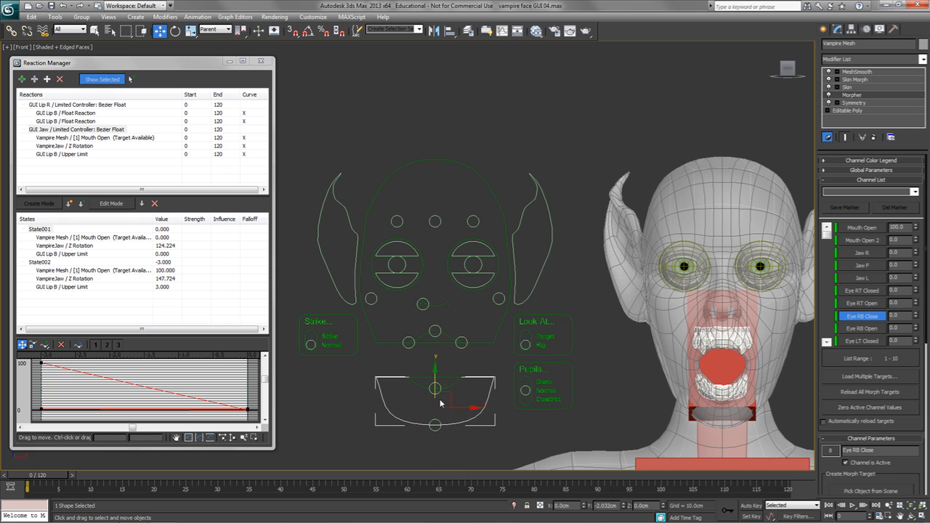
{"action": "left_click", "coordinate": [448, 388]}
{"action": "left_click", "coordinate": [450, 386]}
{"action": "mouse_move", "coordinate": [436, 348]}
{"action": "left_mouse_down"}
{"action": "mouse_move", "coordinate": [441, 297]}
{"action": "mouse_move", "coordinate": [436, 365]}
{"action": "left_mouse_up"}
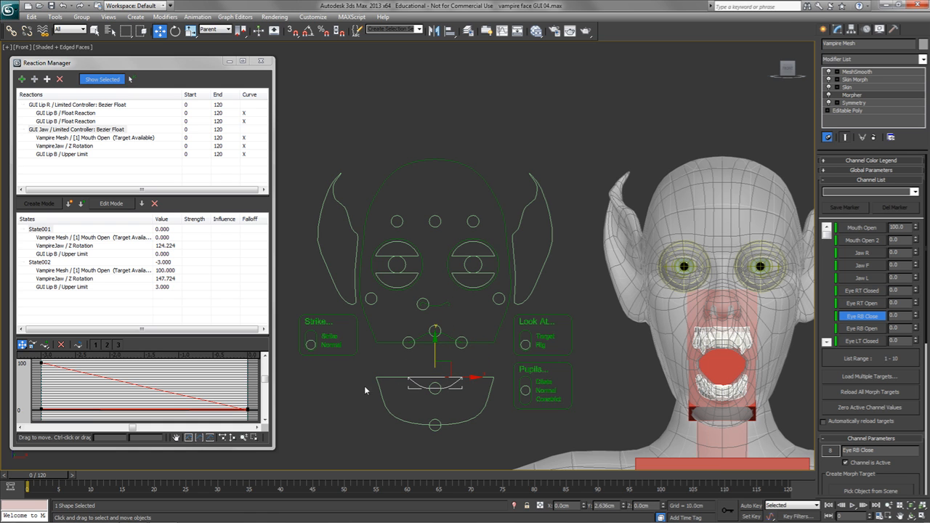
{"action": "left_click", "coordinate": [380, 380]}
{"action": "left_click_drag", "start_coordinate": [434, 376], "coordinate": [436, 420]}
{"action": "left_click", "coordinate": [449, 368]}
Step: Undo the test moves of the GUI jaw and lower lip splines
{"action": "key", "text": "ctrl+z"}
{"action": "key", "text": "ctrl+z"}
{"action": "key", "text": "ctrl+z"}
{"action": "left_click", "coordinate": [436, 419]}
{"action": "left_click", "coordinate": [451, 351]}
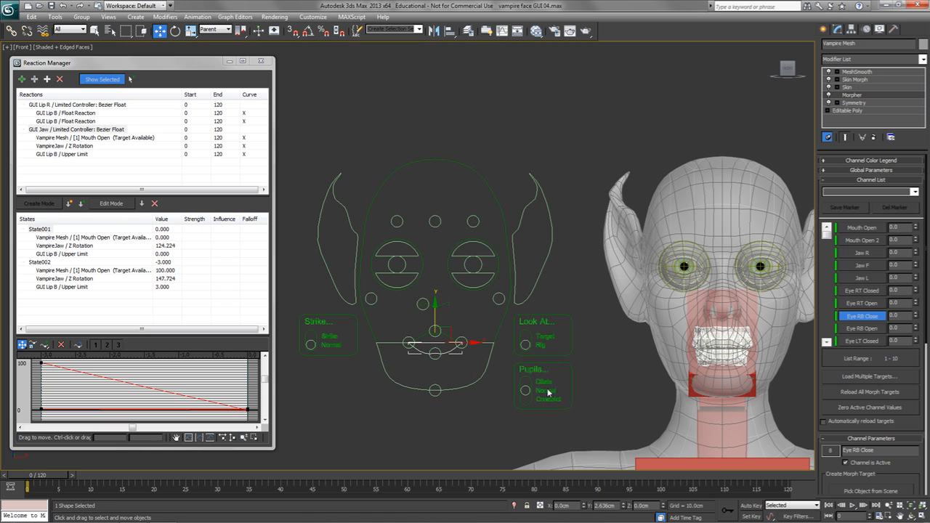
Step: Turn off see-through display on the vampire mesh and hide the bones layer
{"action": "left_click", "coordinate": [681, 329]}
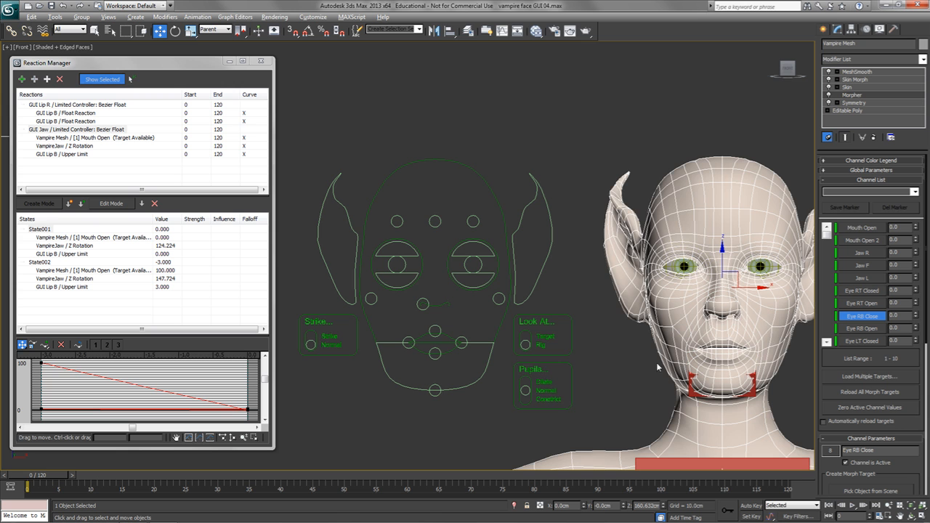
{"action": "left_click", "coordinate": [468, 31]}
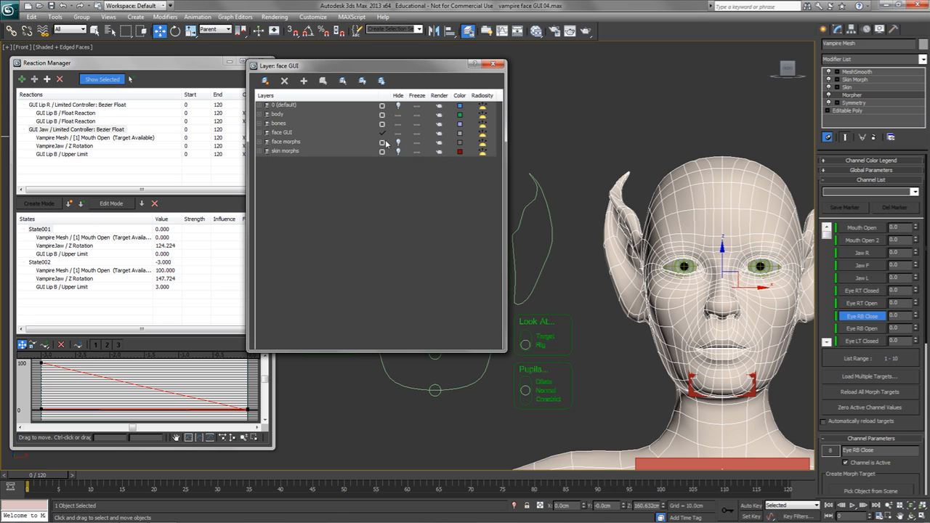
{"action": "left_click", "coordinate": [393, 128]}
{"action": "left_click", "coordinate": [492, 64]}
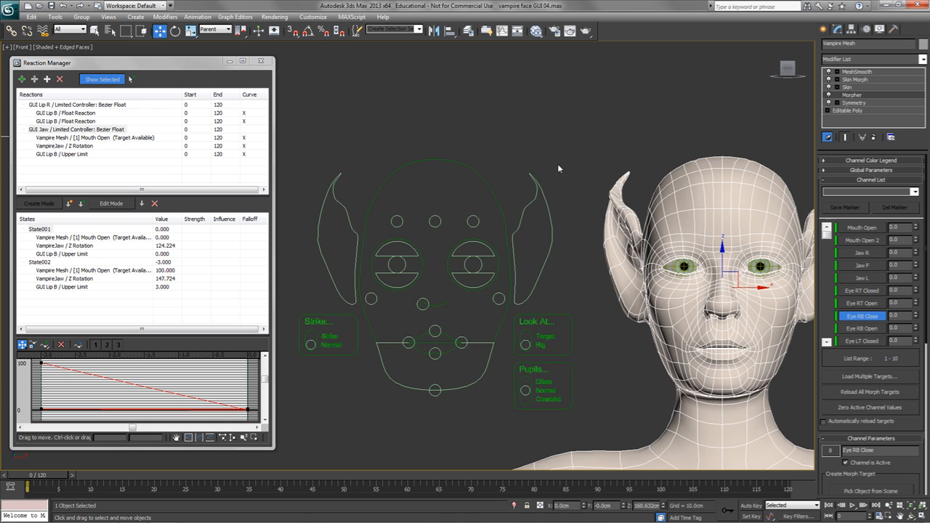
Step: Try to move the GUI lower lip spline with the mouth closed, and lower the GUI jaw spline to open the mouth
{"action": "left_click", "coordinate": [439, 342]}
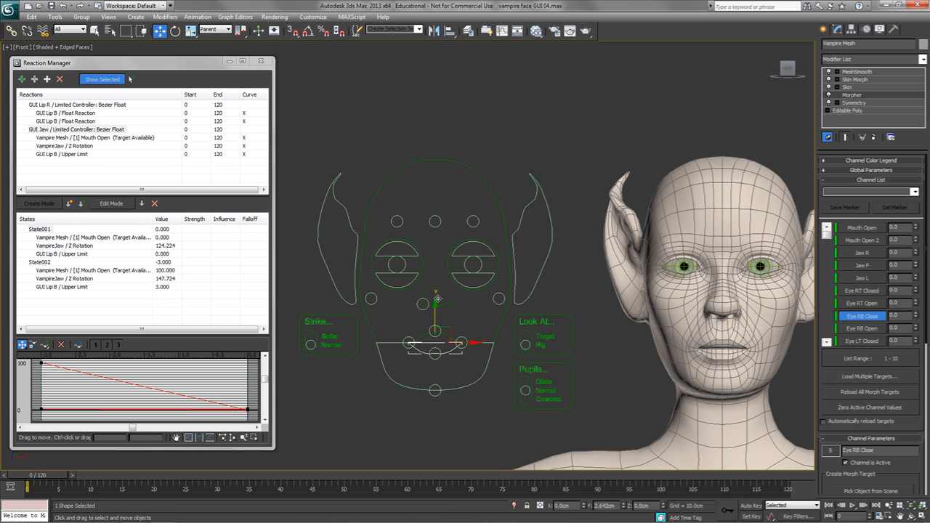
{"action": "mouse_move", "coordinate": [435, 284]}
{"action": "left_mouse_down"}
{"action": "mouse_move", "coordinate": [446, 309]}
{"action": "mouse_move", "coordinate": [438, 326]}
{"action": "mouse_move", "coordinate": [432, 288]}
{"action": "mouse_move", "coordinate": [433, 297]}
{"action": "left_mouse_up"}
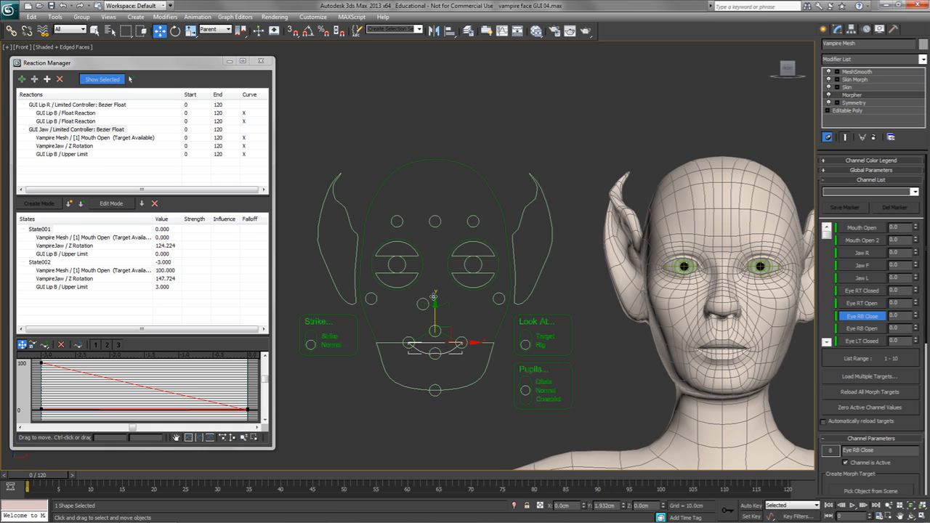
{"action": "left_click", "coordinate": [472, 385]}
{"action": "left_click_drag", "start_coordinate": [433, 346], "coordinate": [422, 442]}
Step: Slide the GUI lower lip spline up and down with the mouth open to test its upper limit
{"action": "left_click", "coordinate": [451, 386]}
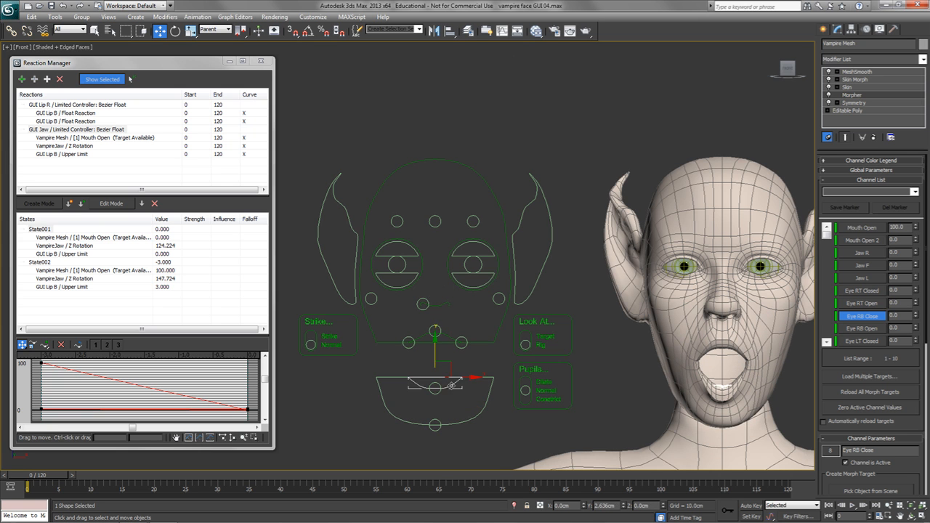
{"action": "left_click_drag", "start_coordinate": [434, 349], "coordinate": [430, 391]}
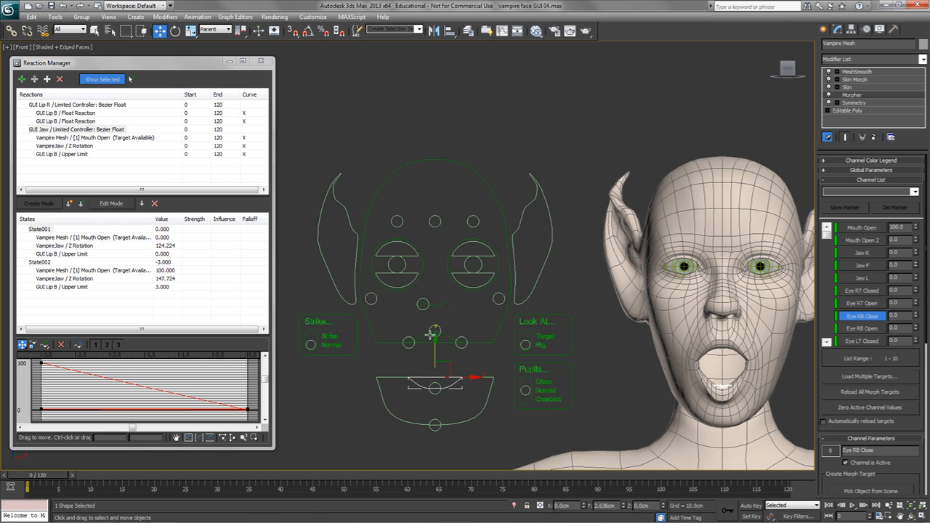
{"action": "left_click_drag", "start_coordinate": [433, 351], "coordinate": [433, 314]}
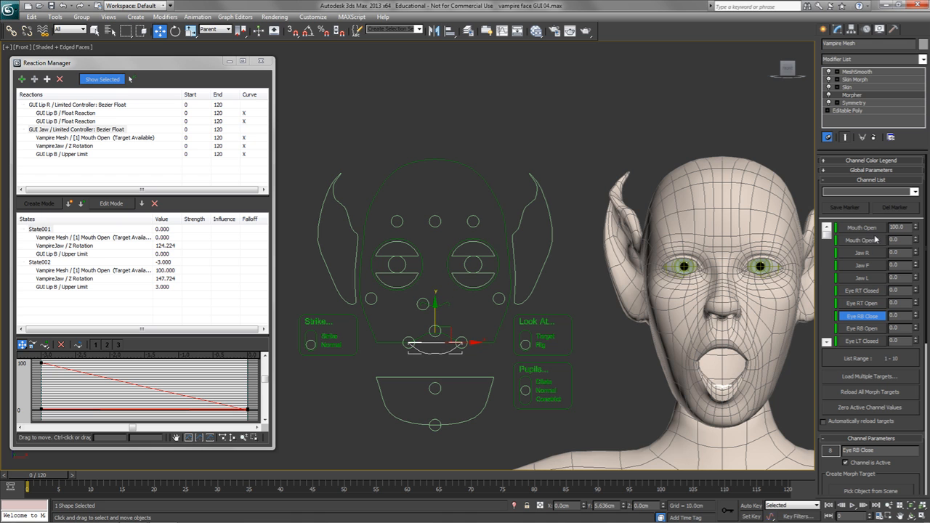
{"action": "left_click_drag", "start_coordinate": [434, 317], "coordinate": [459, 402]}
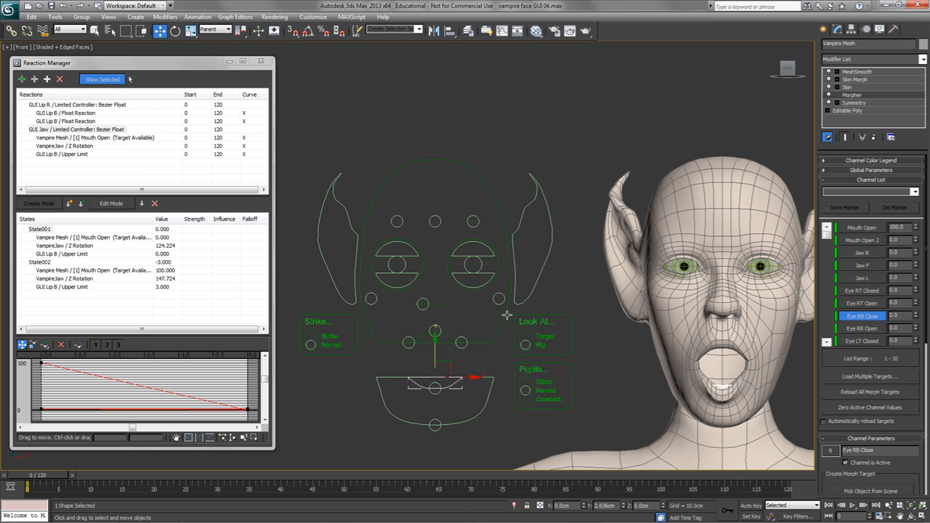
Step: Move the GUI lower lip spline once more within its limits while the mouth is open
{"action": "mouse_move", "coordinate": [440, 382]}
{"action": "left_mouse_down"}
{"action": "mouse_move", "coordinate": [436, 353]}
{"action": "mouse_move", "coordinate": [435, 397]}
{"action": "left_mouse_up"}
{"action": "left_click", "coordinate": [446, 386]}
{"action": "left_click_drag", "start_coordinate": [435, 359], "coordinate": [439, 322]}
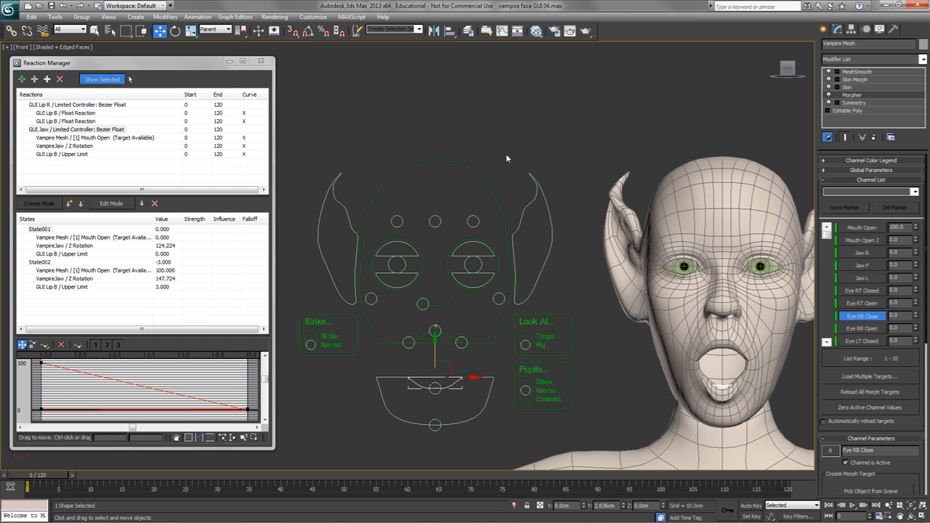
Step: Open the Dope Sheet for the vampire mesh and expand the Morpher channels under its modified object
{"action": "left_click", "coordinate": [686, 309]}
{"action": "right_click", "coordinate": [560, 138]}
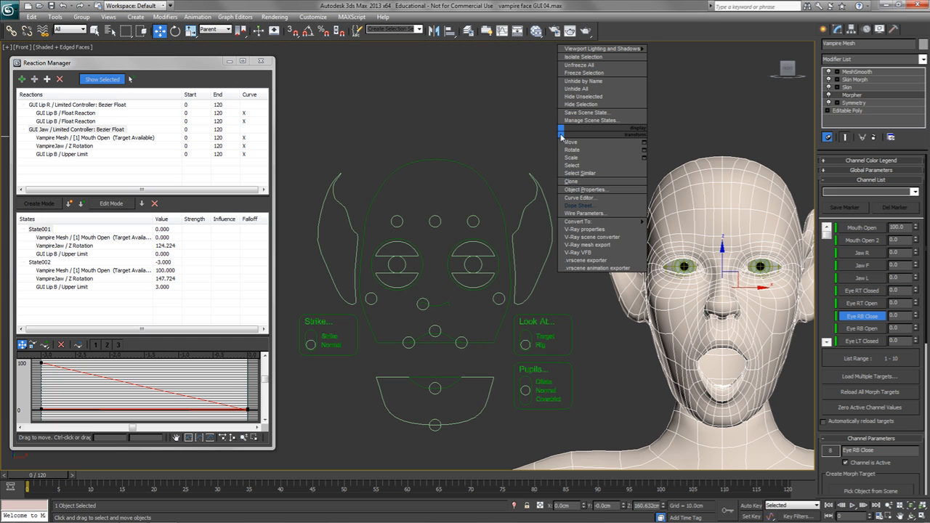
{"action": "left_click", "coordinate": [582, 214]}
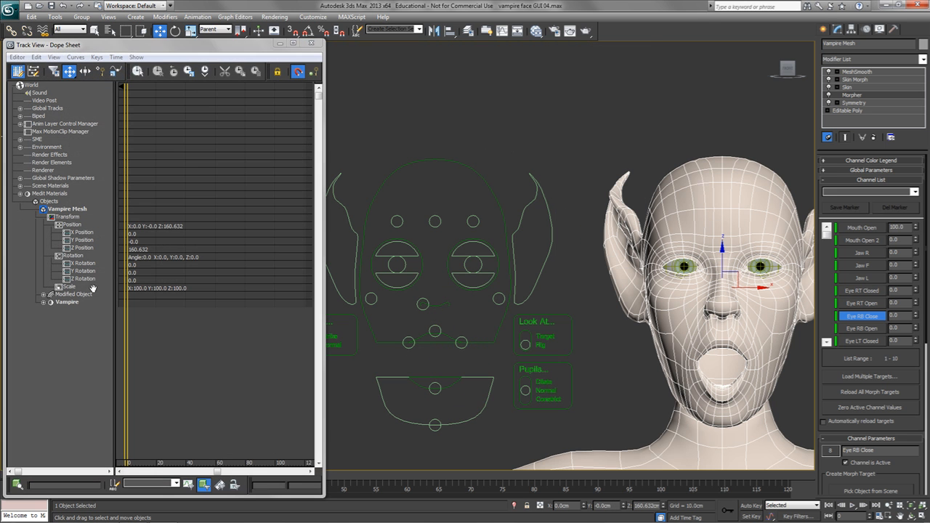
{"action": "left_click", "coordinate": [43, 295]}
{"action": "left_click", "coordinate": [50, 325]}
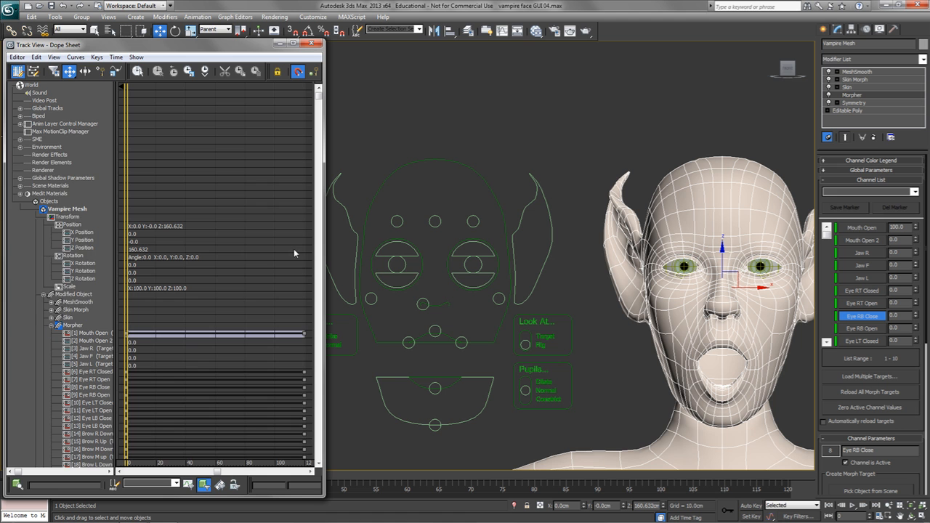
{"action": "left_click_drag", "start_coordinate": [318, 95], "coordinate": [319, 235]}
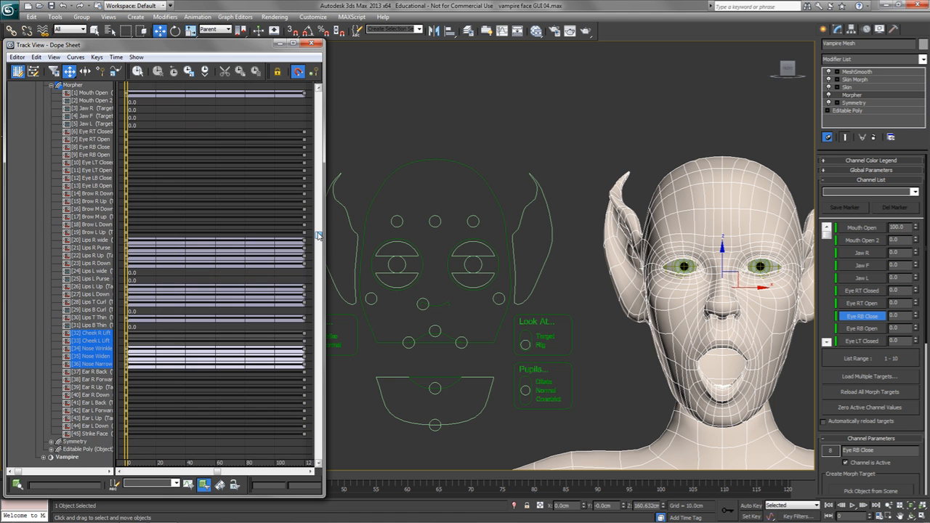
{"action": "left_click_drag", "start_coordinate": [16, 472], "coordinate": [52, 476]}
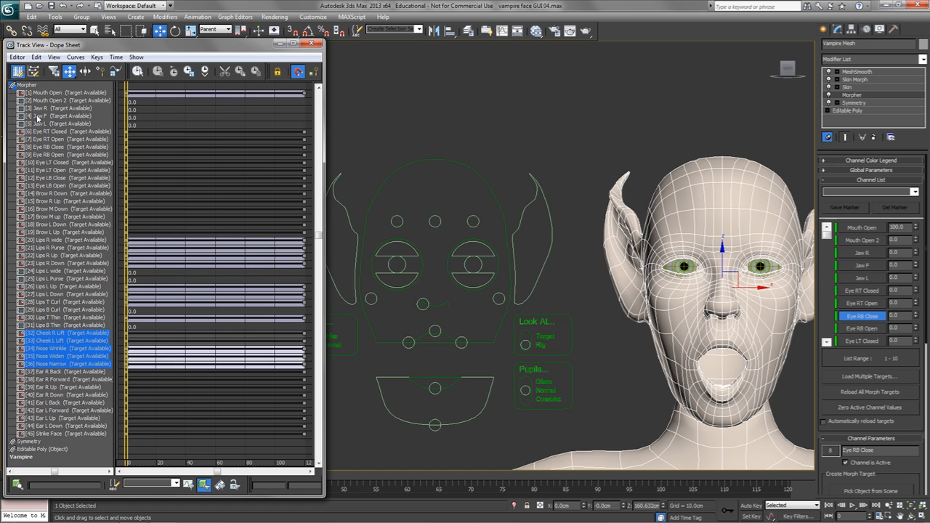
Step: Assign a Float List controller to the [1] Mouth Open morph channel and expand its layers
{"action": "left_click", "coordinate": [50, 93]}
{"action": "right_click", "coordinate": [51, 93]}
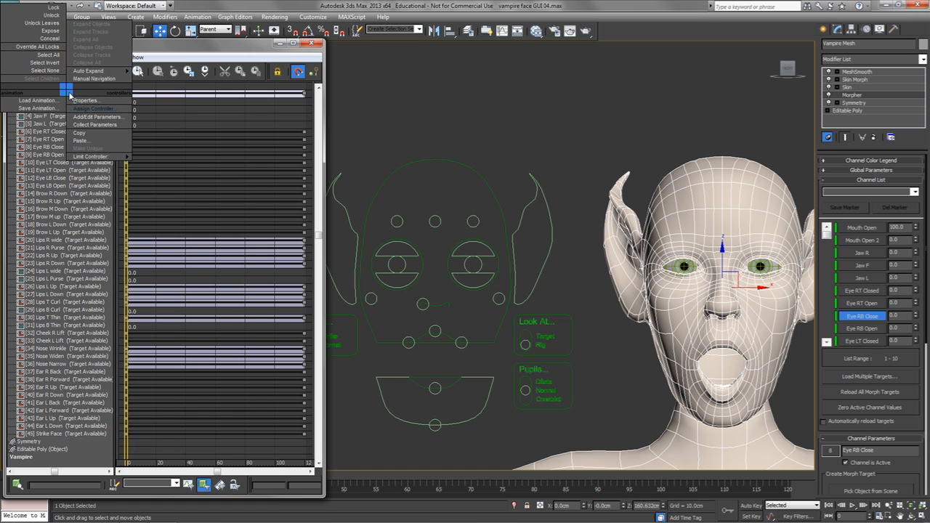
{"action": "left_click", "coordinate": [76, 112]}
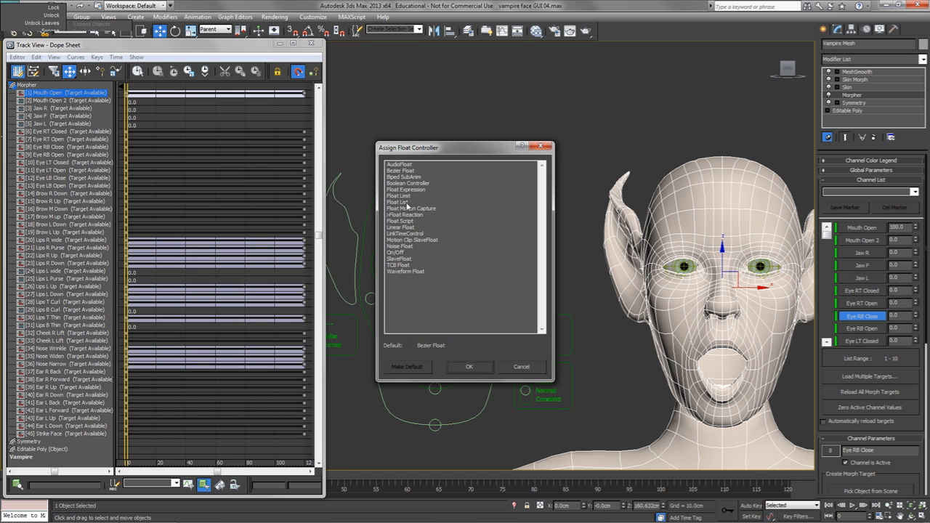
{"action": "left_click", "coordinate": [406, 203]}
{"action": "left_click", "coordinate": [469, 366]}
{"action": "left_click", "coordinate": [14, 93]}
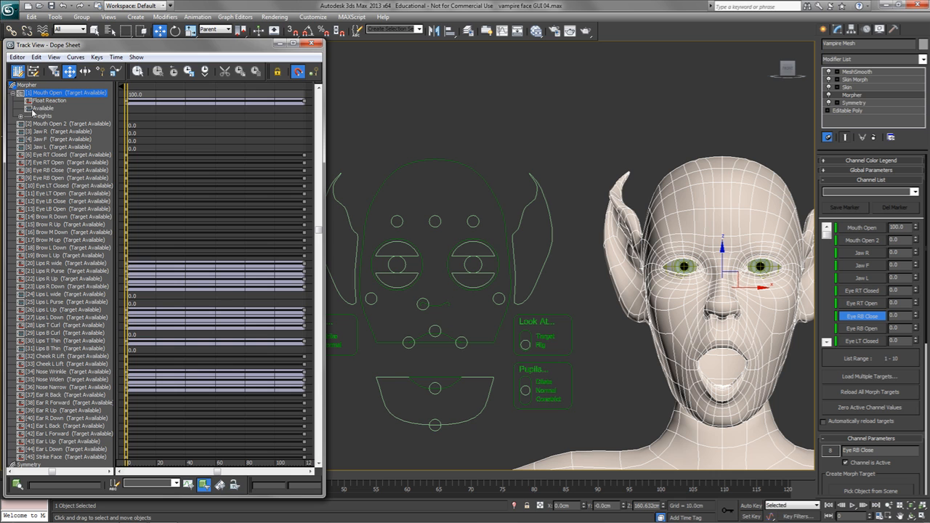
Step: Assign a Bezier Float controller to the available slot of the Mouth Open float list
{"action": "left_click", "coordinate": [42, 101]}
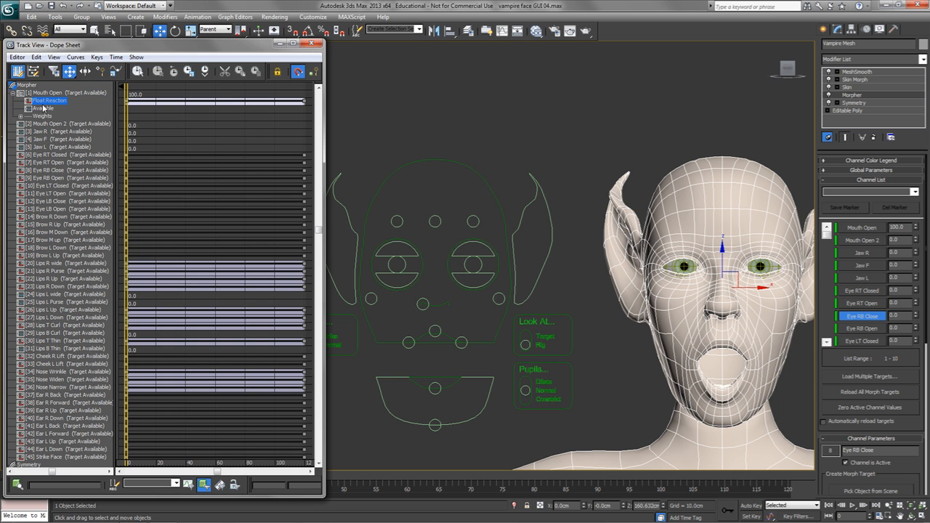
{"action": "left_click", "coordinate": [42, 108]}
{"action": "right_click", "coordinate": [42, 109]}
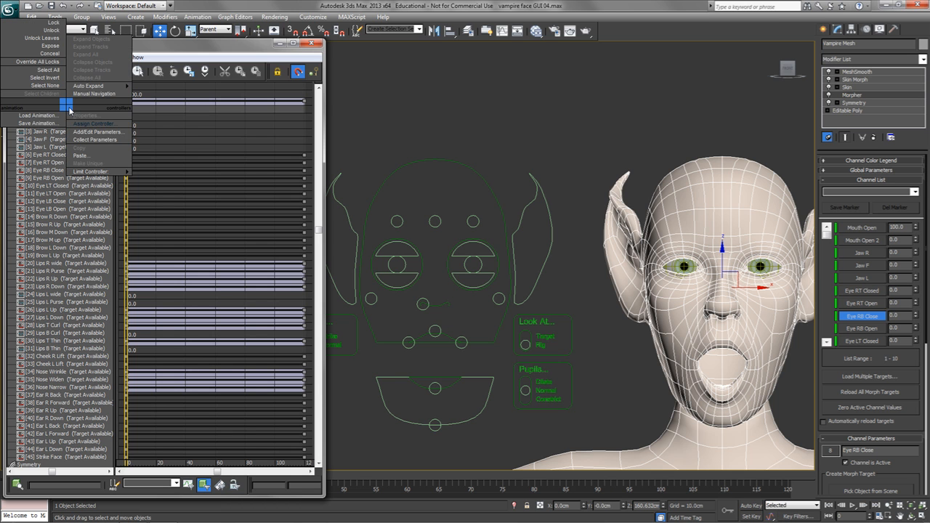
{"action": "left_click", "coordinate": [87, 124]}
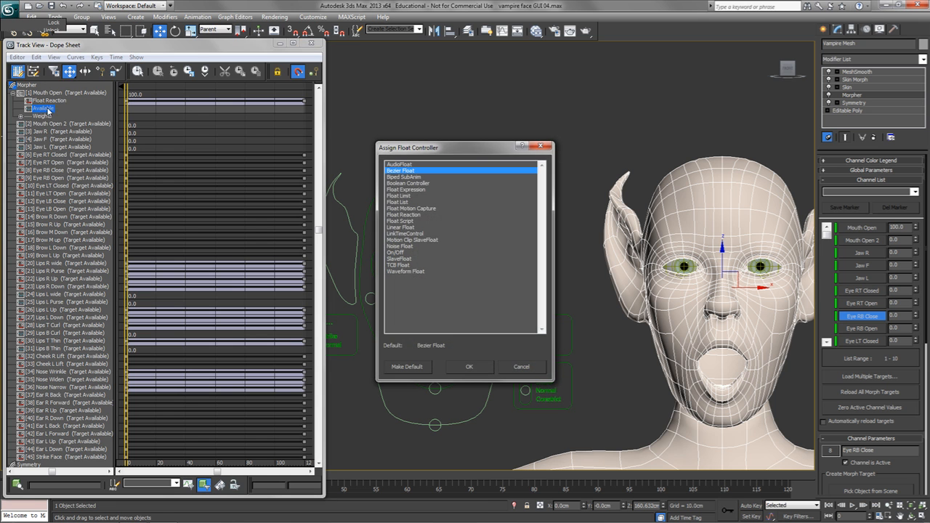
{"action": "left_click", "coordinate": [470, 367]}
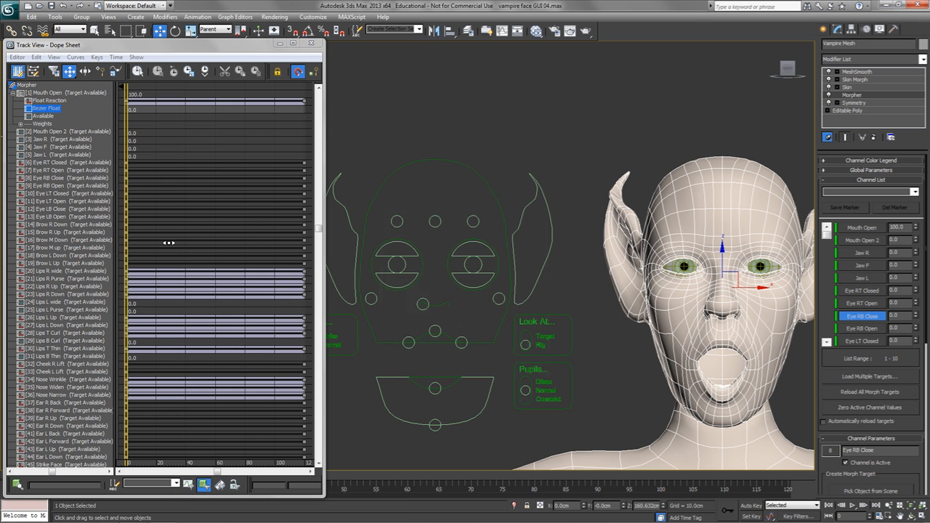
Step: Make Bezier Float the active layer of the Mouth Open list controller and close the Dope Sheet
{"action": "double_click", "coordinate": [46, 94]}
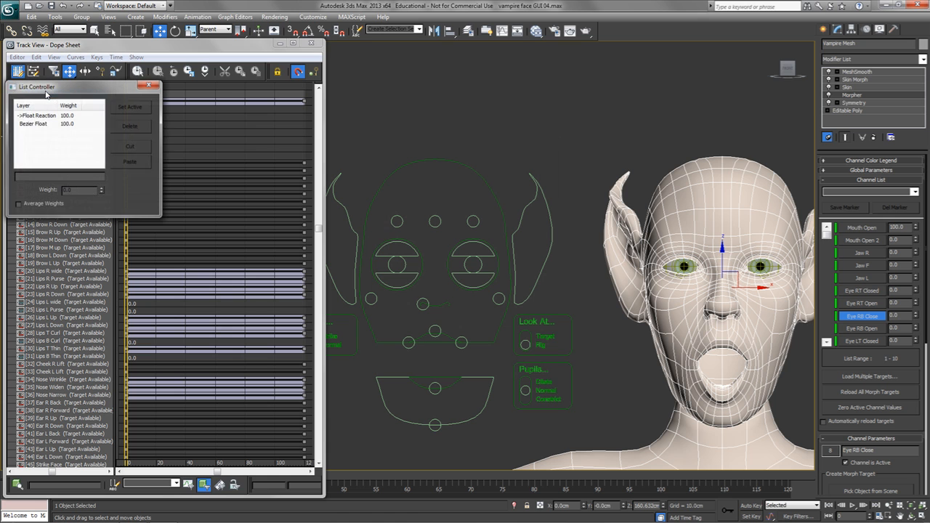
{"action": "left_click", "coordinate": [36, 125]}
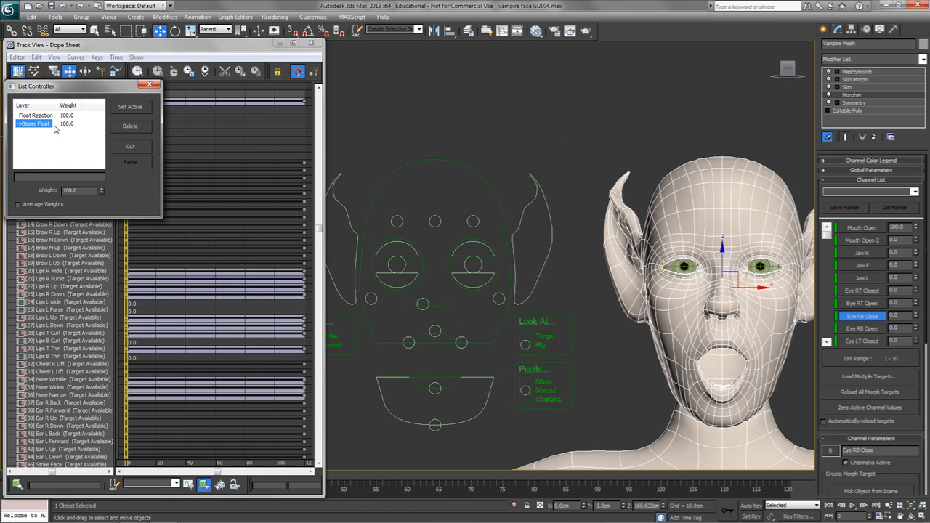
{"action": "left_click", "coordinate": [151, 86]}
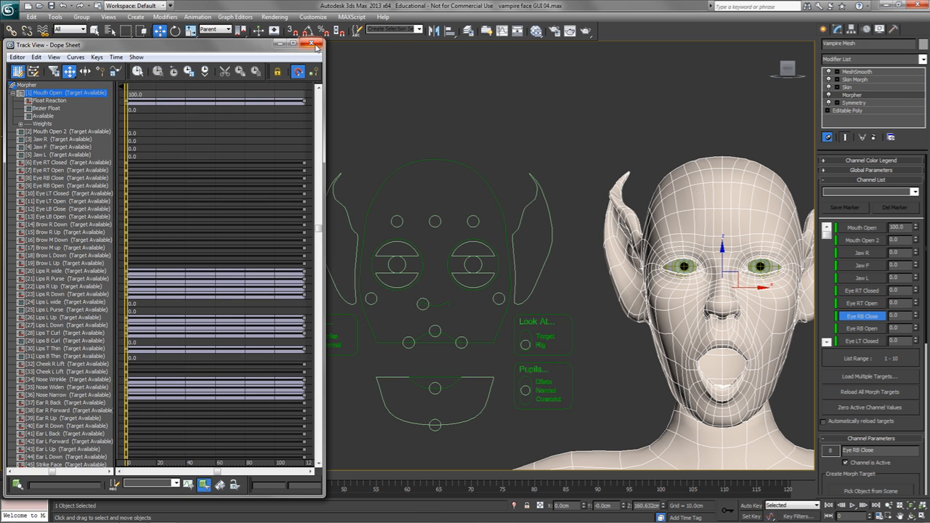
{"action": "left_click", "coordinate": [313, 44]}
Step: Add the GUI Lip B spline's Zero Pos XYZ Y Position controller as a new reaction master
{"action": "left_click", "coordinate": [422, 386]}
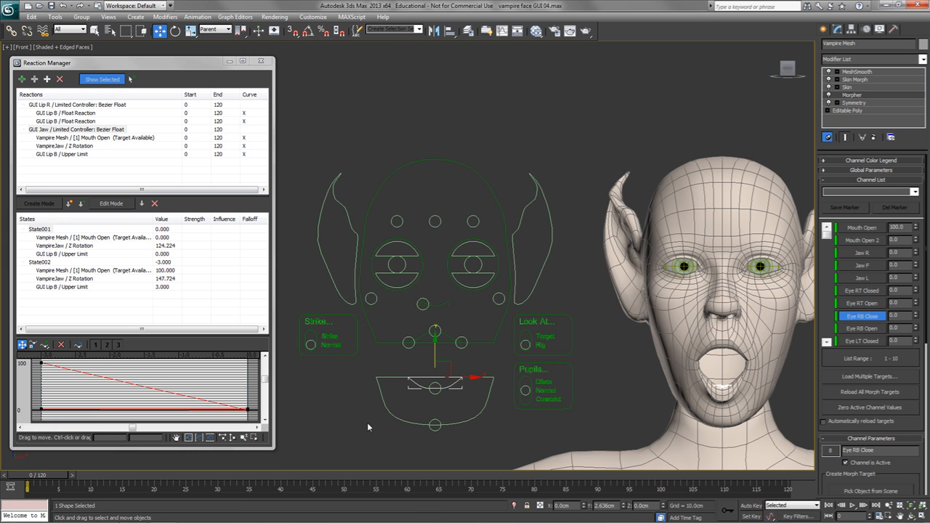
{"action": "left_click", "coordinate": [390, 379]}
{"action": "mouse_move", "coordinate": [407, 402]}
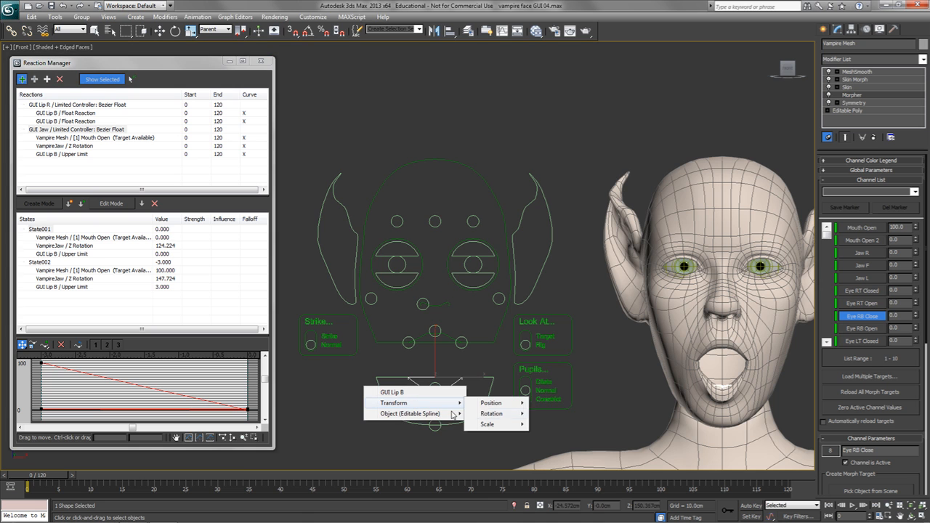
{"action": "mouse_move", "coordinate": [492, 403]}
{"action": "mouse_move", "coordinate": [560, 413]}
{"action": "mouse_move", "coordinate": [636, 425]}
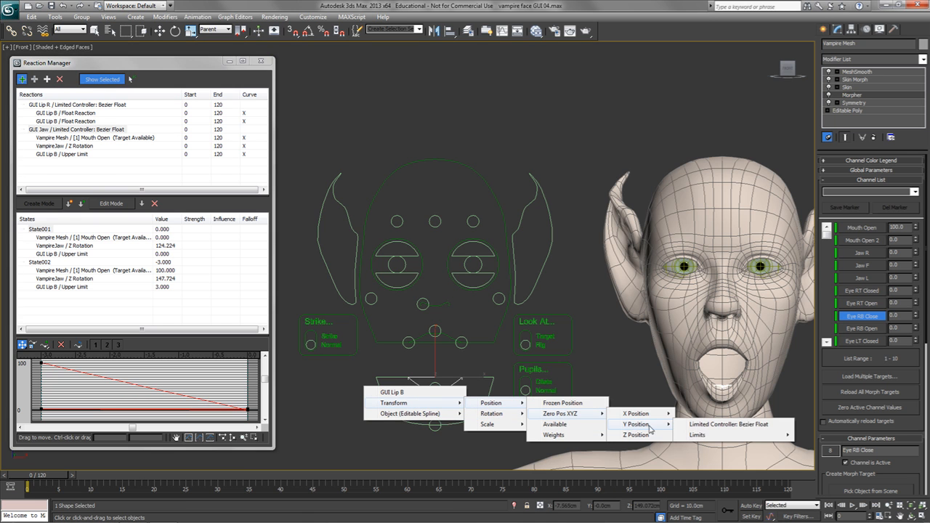
{"action": "left_click", "coordinate": [705, 426]}
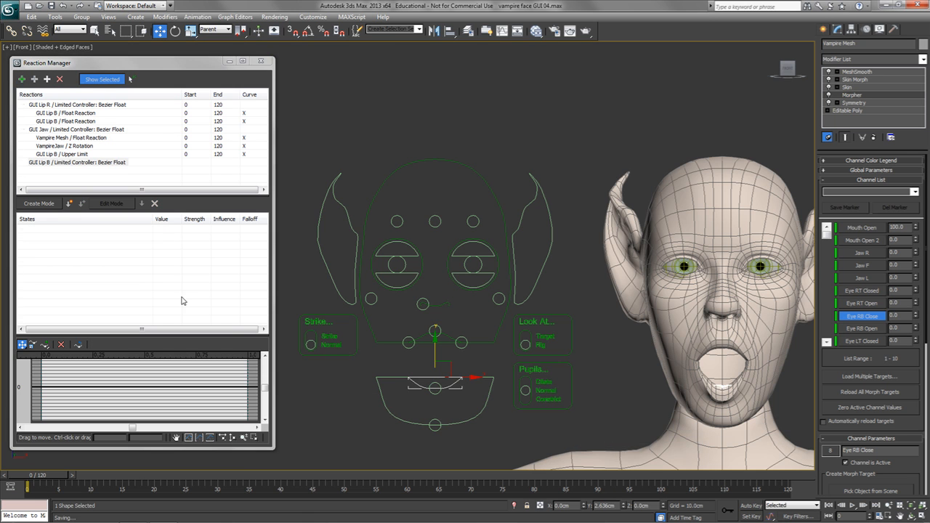
{"action": "left_click", "coordinate": [102, 80]}
{"action": "left_click", "coordinate": [102, 80]}
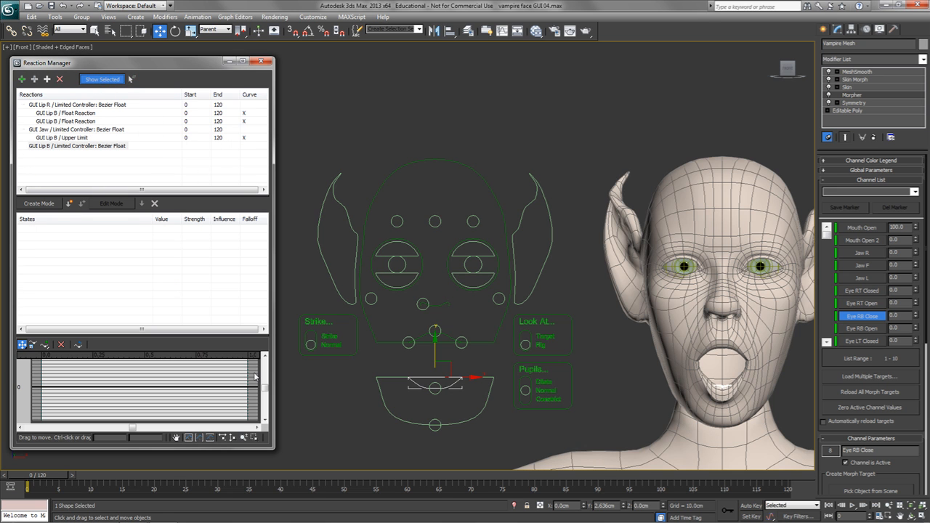
Step: Add the Bezier Float layer of the vampire mesh's Mouth Open morph as a slave of the GUI Lip B reaction
{"action": "left_click", "coordinate": [34, 80]}
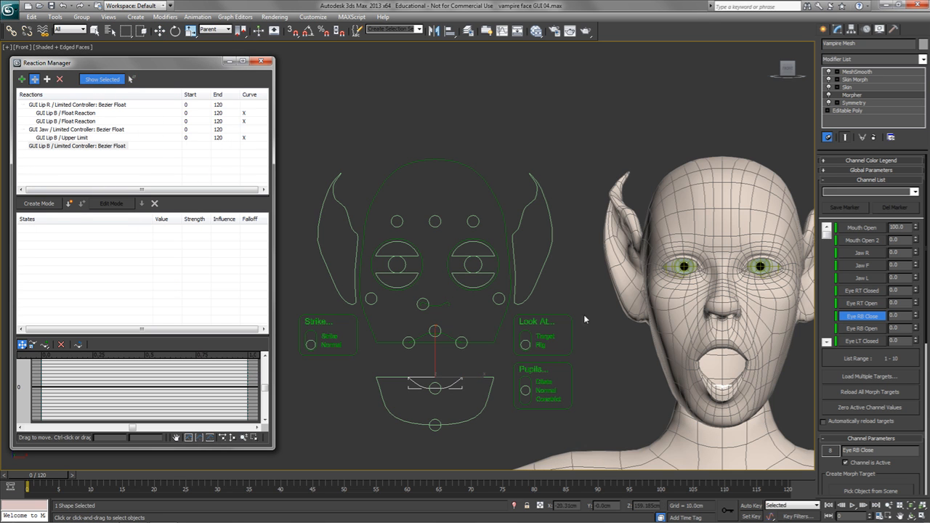
{"action": "left_click", "coordinate": [651, 330]}
{"action": "mouse_move", "coordinate": [753, 364]}
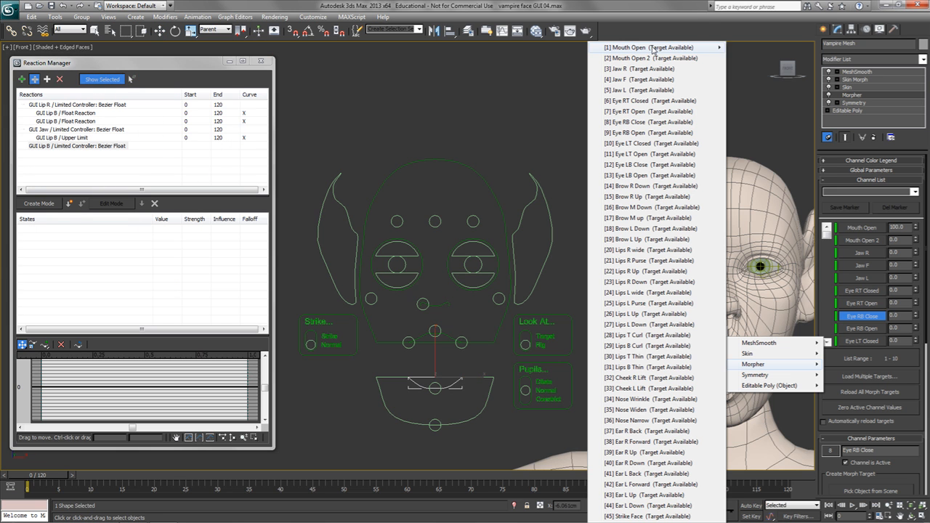
{"action": "mouse_move", "coordinate": [653, 48]}
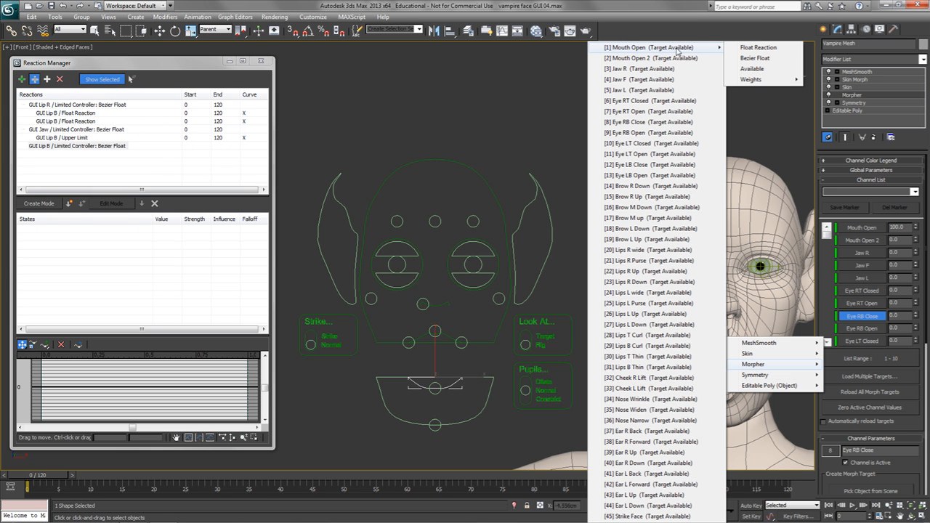
{"action": "left_click", "coordinate": [756, 58]}
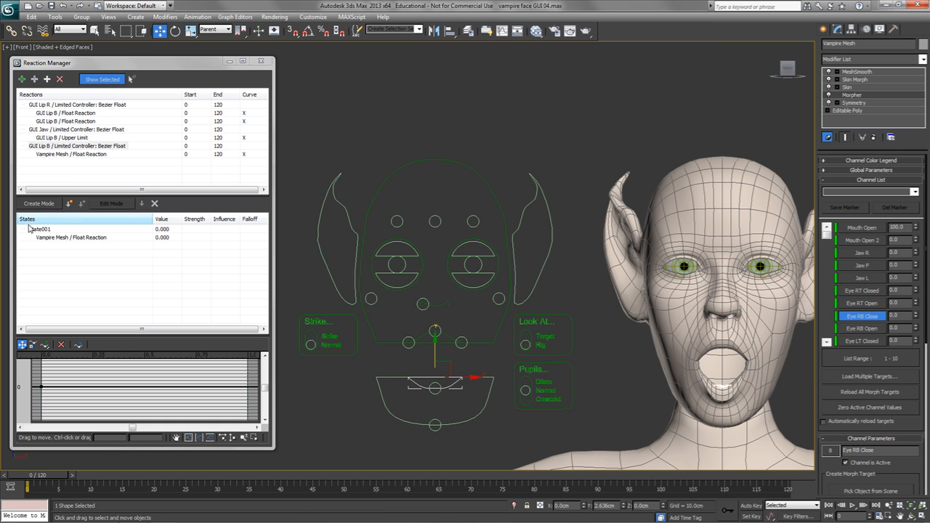
Step: Add the vampire mesh's [2] Mouth Open 2 morph as a second slave of the GUI Lip B reaction
{"action": "left_click", "coordinate": [35, 79]}
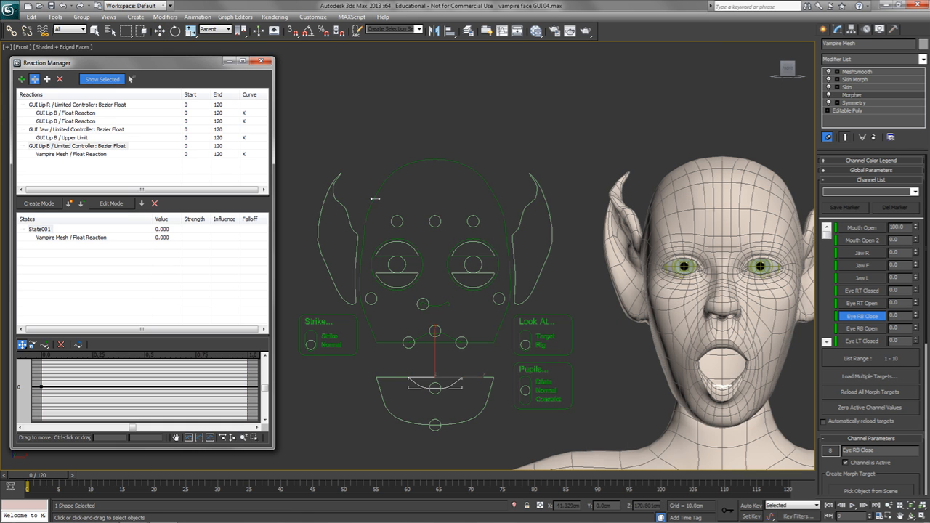
{"action": "left_click", "coordinate": [690, 230]}
{"action": "mouse_move", "coordinate": [725, 250]}
{"action": "mouse_move", "coordinate": [770, 271]}
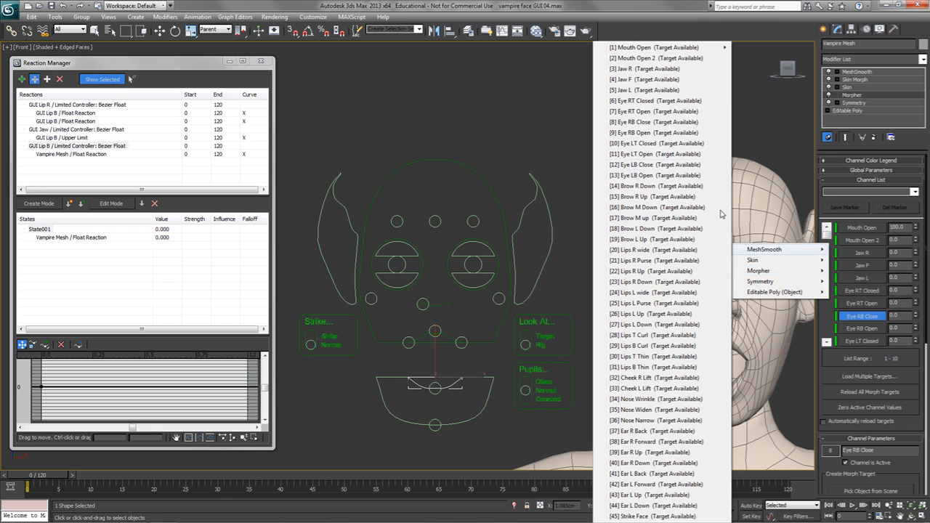
{"action": "left_click", "coordinate": [652, 58]}
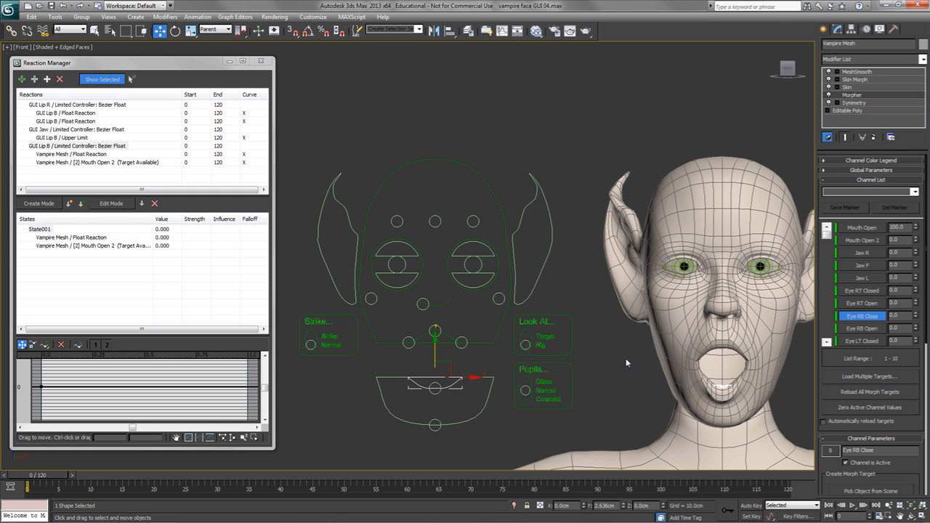
Step: Create a second reaction state with GUI Lip B at its upper limit, Mouth Open at 0 and Mouth Open 2 at 100
{"action": "left_click", "coordinate": [54, 205]}
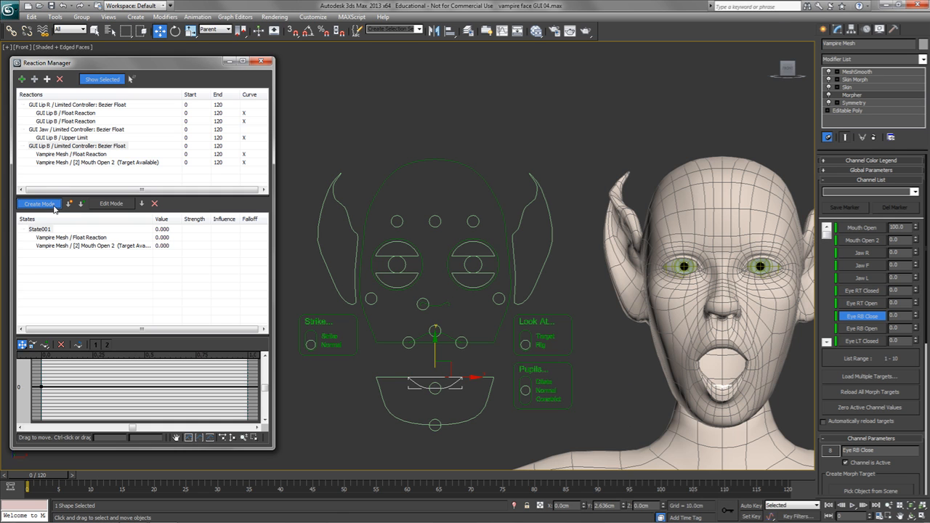
{"action": "left_click_drag", "start_coordinate": [436, 338], "coordinate": [442, 295]}
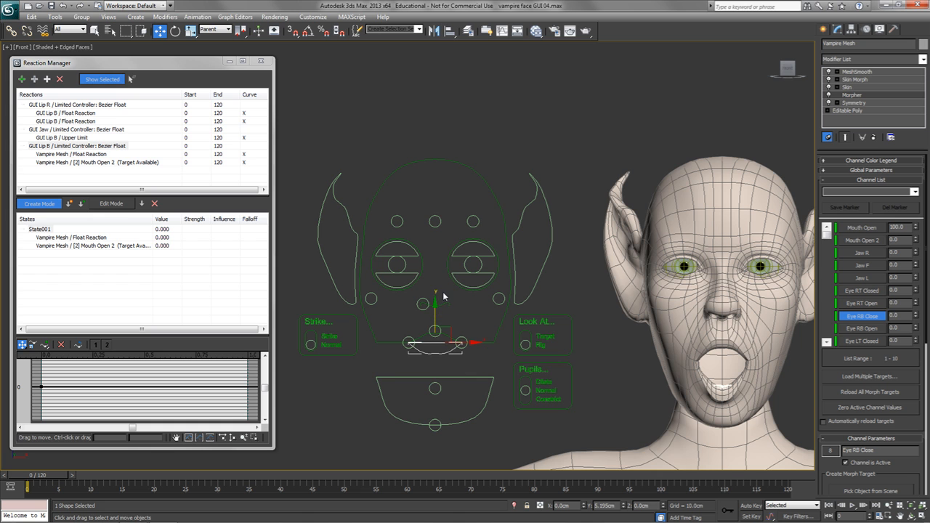
{"action": "right_click", "coordinate": [916, 227]}
{"action": "left_click_drag", "start_coordinate": [916, 239], "coordinate": [922, 125]}
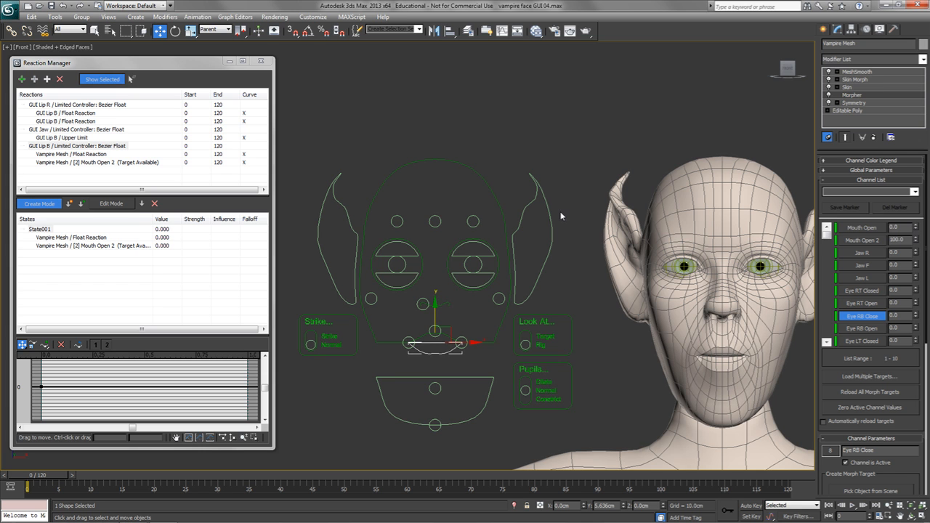
{"action": "left_click", "coordinate": [68, 203]}
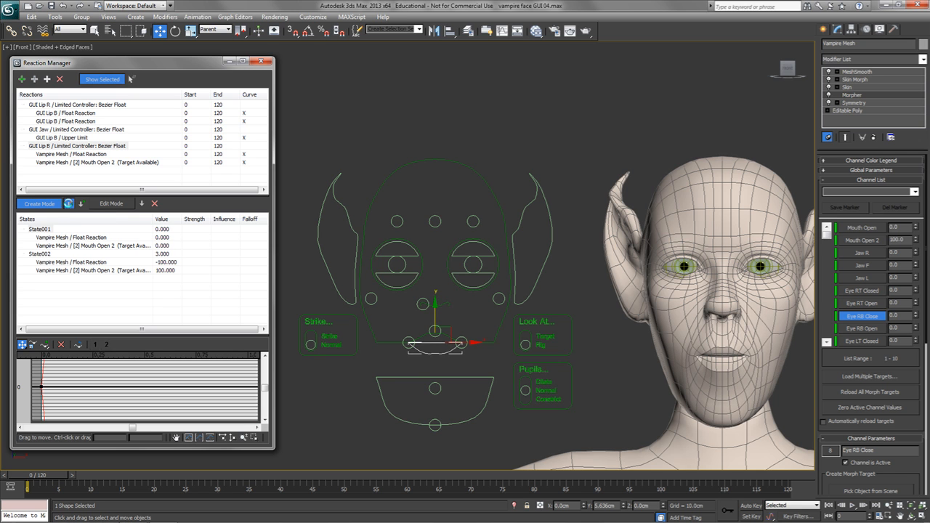
Step: Leave Create Mode, slide the GUI lower lip spline down to test the new reaction, and undo the test move
{"action": "left_click", "coordinate": [39, 204]}
{"action": "left_click_drag", "start_coordinate": [433, 318], "coordinate": [436, 357]}
{"action": "key", "text": "ctrl+z"}
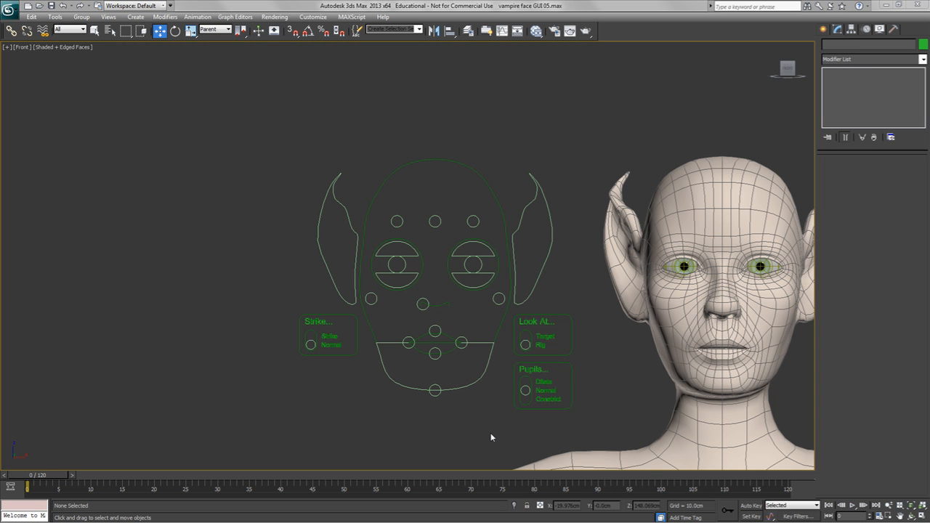
Step: Raise the GUI Lip B Thin circle about 0.5 cm to test the lower lip control
{"action": "left_click", "coordinate": [434, 355]}
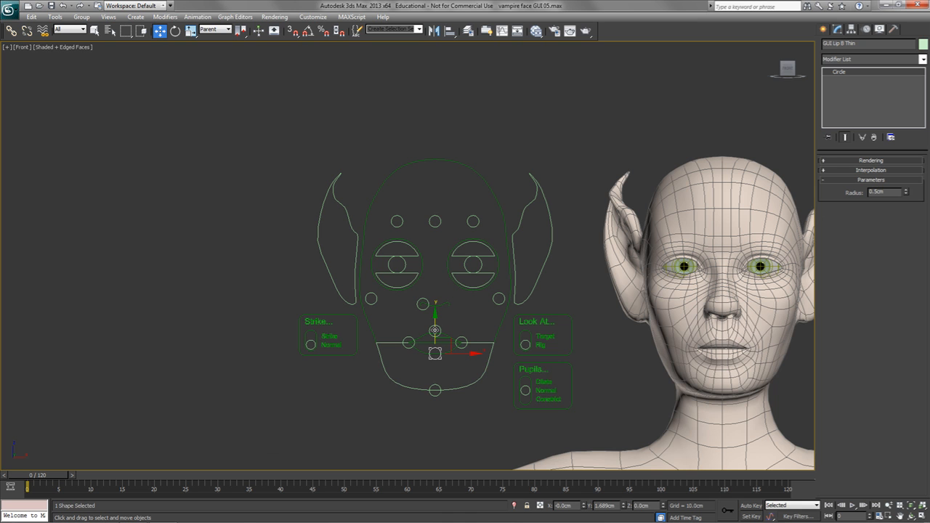
{"action": "mouse_move", "coordinate": [434, 323]}
{"action": "left_mouse_down"}
{"action": "mouse_move", "coordinate": [435, 336]}
{"action": "mouse_move", "coordinate": [442, 298]}
{"action": "mouse_move", "coordinate": [437, 343]}
{"action": "mouse_move", "coordinate": [436, 320]}
{"action": "mouse_move", "coordinate": [423, 361]}
{"action": "mouse_move", "coordinate": [436, 323]}
{"action": "mouse_move", "coordinate": [435, 359]}
{"action": "mouse_move", "coordinate": [432, 330]}
{"action": "left_mouse_up"}
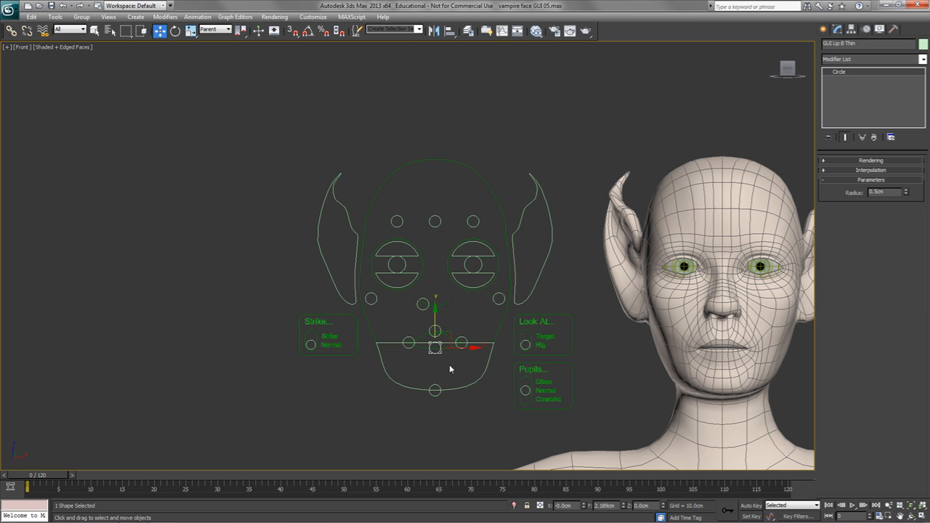
Step: Return the GUI Lip B Thin circle to zero and lower the GUI Jaw spline to test the open mouth
{"action": "right_click", "coordinate": [449, 364], "text": "alt"}
{"action": "left_click", "coordinate": [429, 344]}
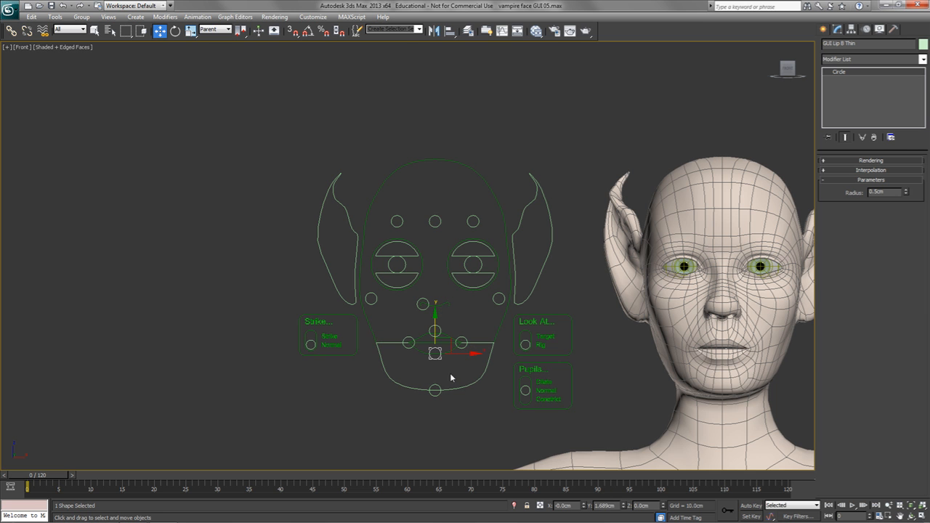
{"action": "left_click", "coordinate": [464, 383]}
{"action": "left_click_drag", "start_coordinate": [433, 338], "coordinate": [472, 384]}
{"action": "left_click", "coordinate": [448, 385]}
Step: Open the GUI Lip B spline's Dope Sheet and examine the Float Limit and Float Reaction controllers under Y Position
{"action": "left_click", "coordinate": [436, 389]}
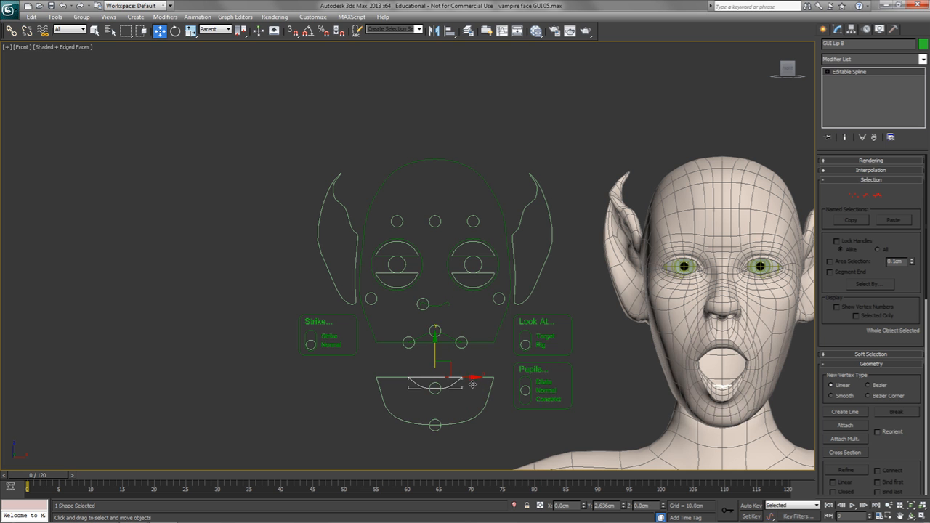
{"action": "right_click", "coordinate": [470, 359]}
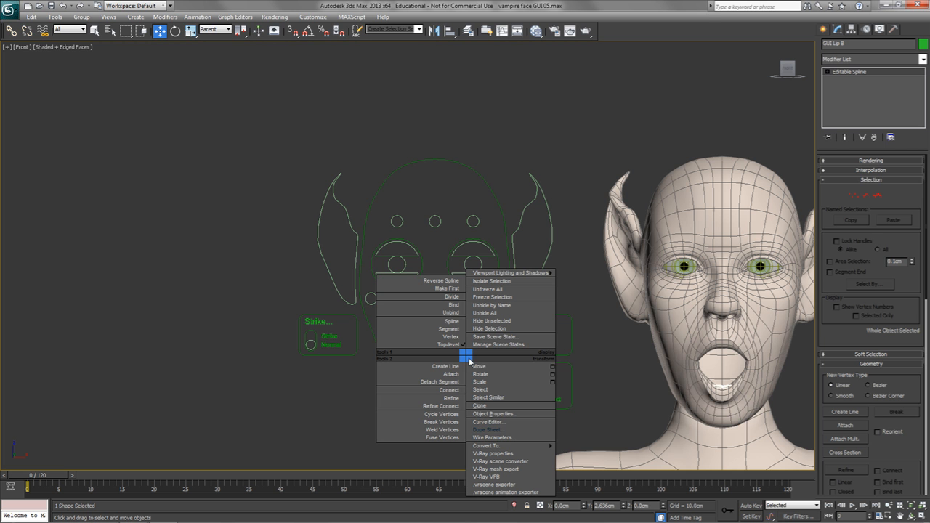
{"action": "left_click", "coordinate": [496, 434]}
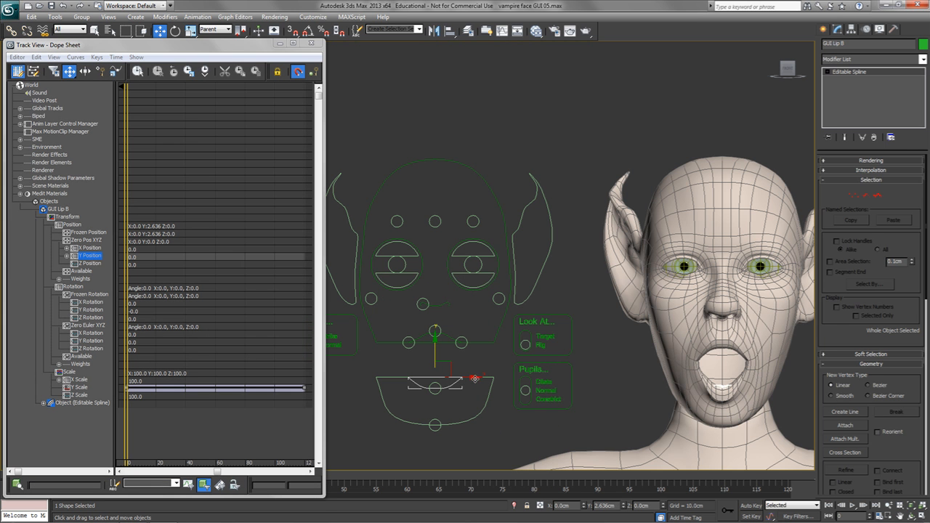
{"action": "left_click", "coordinate": [67, 256]}
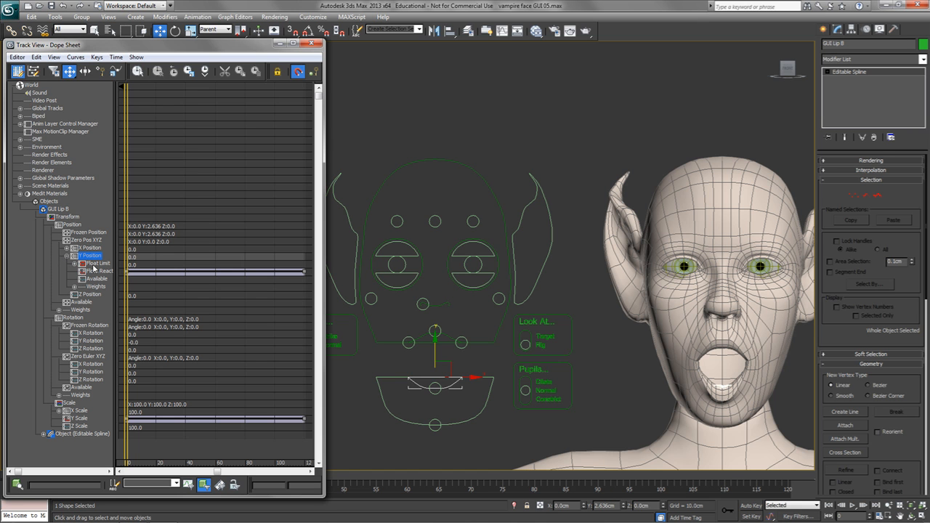
{"action": "left_click", "coordinate": [94, 264]}
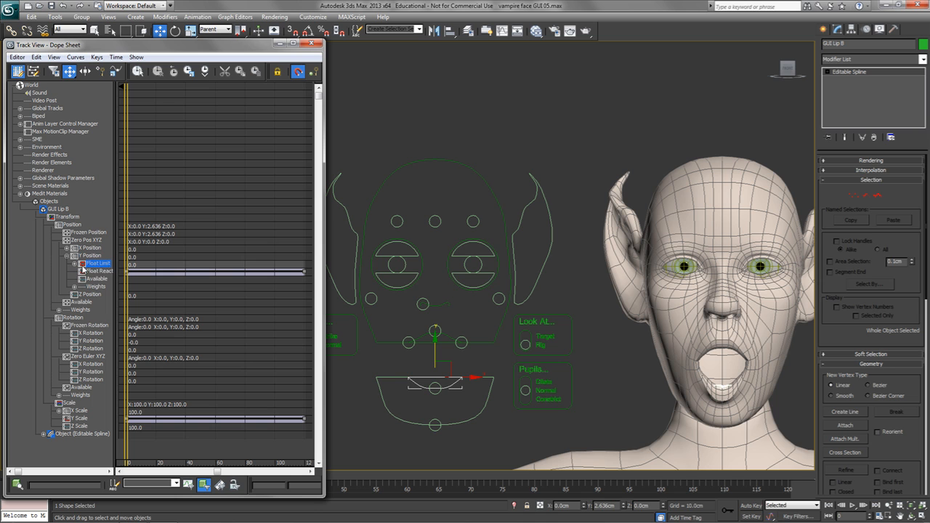
{"action": "left_click", "coordinate": [99, 272]}
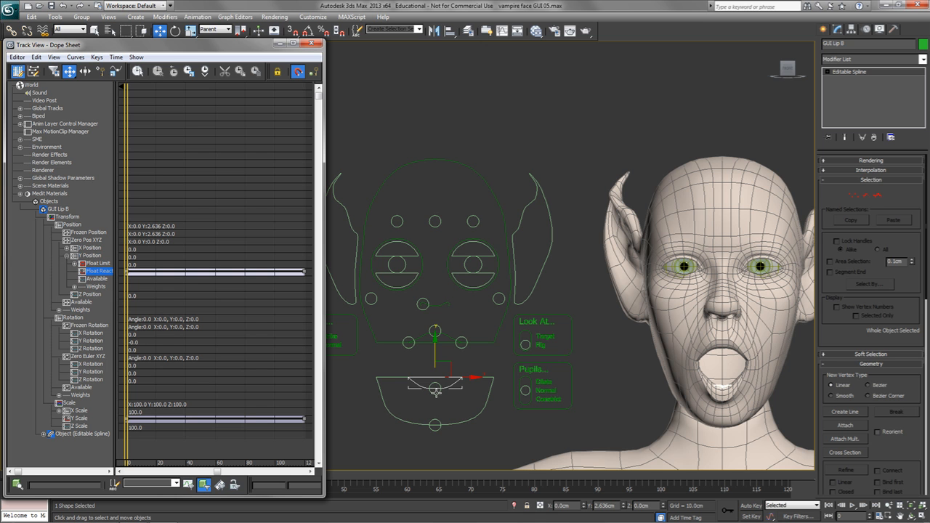
Step: In GUI Lip B's Y Position list controller, try Float Reaction as the active layer and restore Float Limit
{"action": "double_click", "coordinate": [90, 257]}
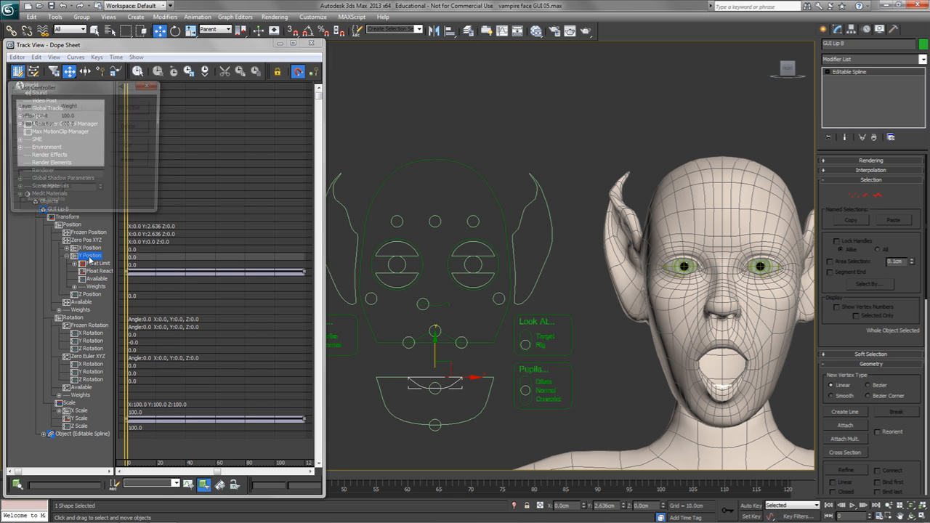
{"action": "left_click_drag", "start_coordinate": [67, 87], "coordinate": [155, 158]}
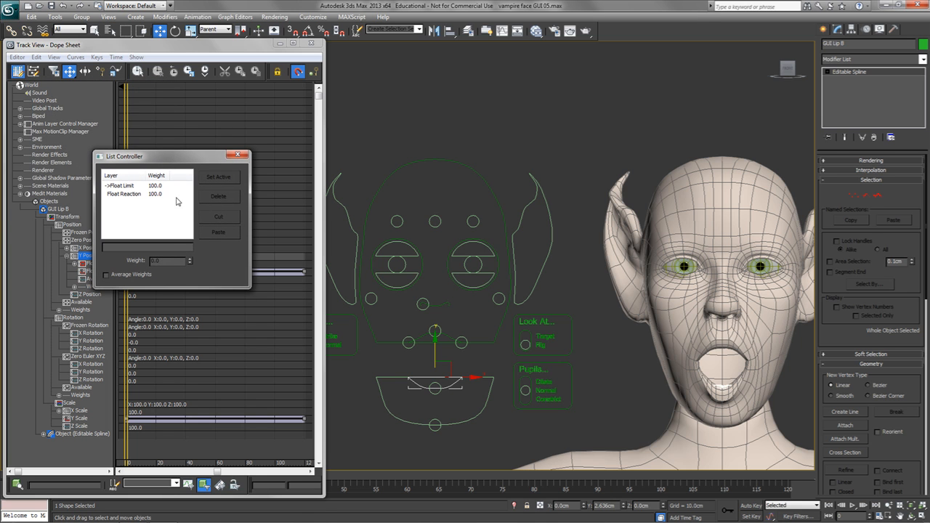
{"action": "left_click_drag", "start_coordinate": [140, 164], "coordinate": [143, 168]}
{"action": "left_click", "coordinate": [133, 201]}
{"action": "double_click", "coordinate": [133, 201]}
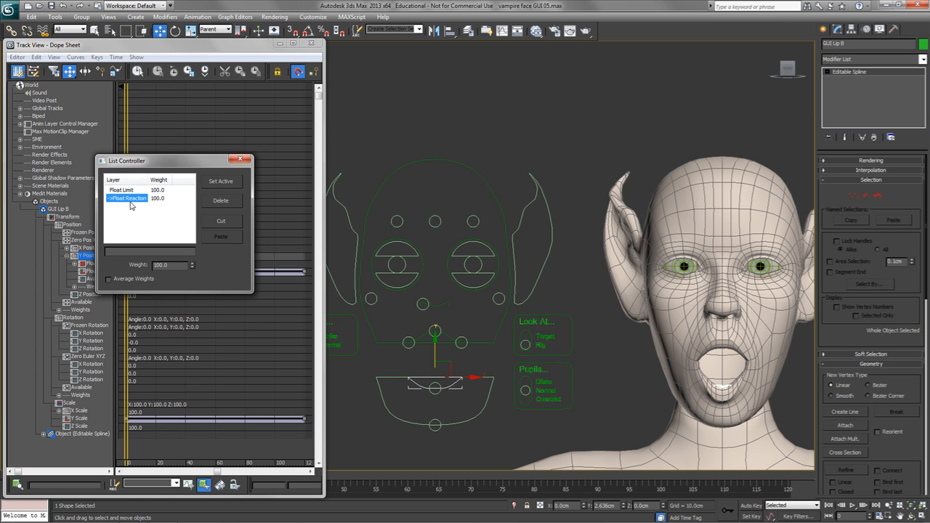
{"action": "double_click", "coordinate": [152, 191]}
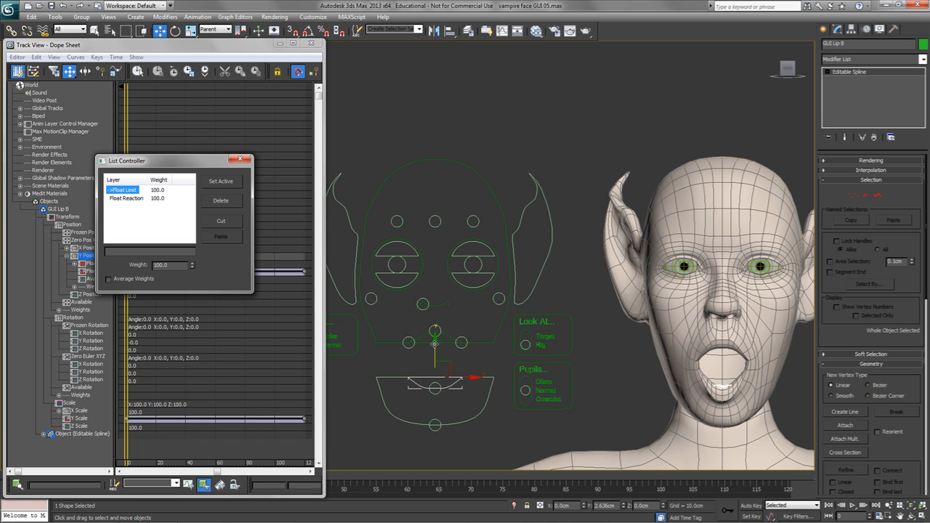
{"action": "left_click", "coordinate": [241, 159]}
{"action": "left_click", "coordinate": [312, 44]}
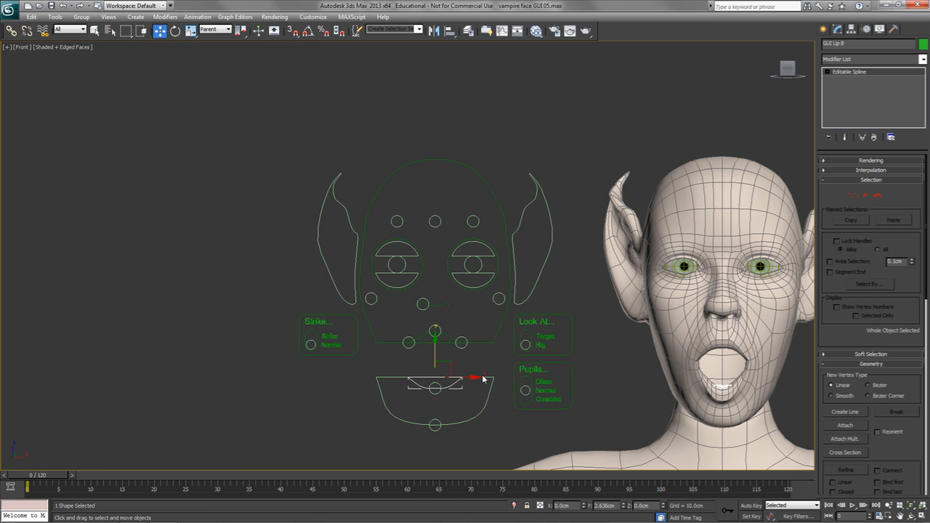
Step: Return the GUI Jaw spline to its zero position
{"action": "left_click", "coordinate": [461, 422]}
{"action": "right_click", "coordinate": [460, 418], "text": "alt"}
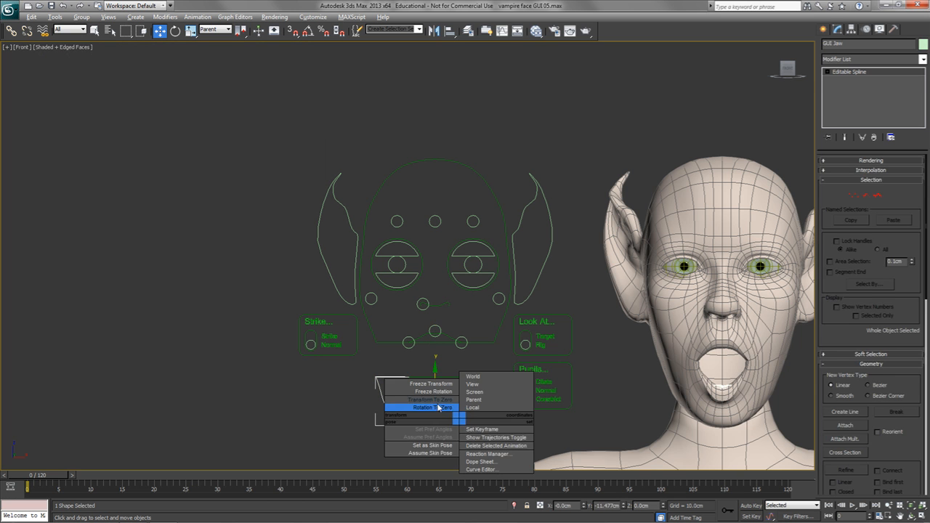
{"action": "left_click", "coordinate": [446, 407]}
Step: In a perspective view, display the vampire mesh as see-through and show the bones layer
{"action": "left_click", "coordinate": [434, 390]}
{"action": "key", "text": "p"}
{"action": "middle_click_drag", "start_coordinate": [448, 361], "coordinate": [412, 319], "text": "alt"}
{"action": "left_click", "coordinate": [625, 302]}
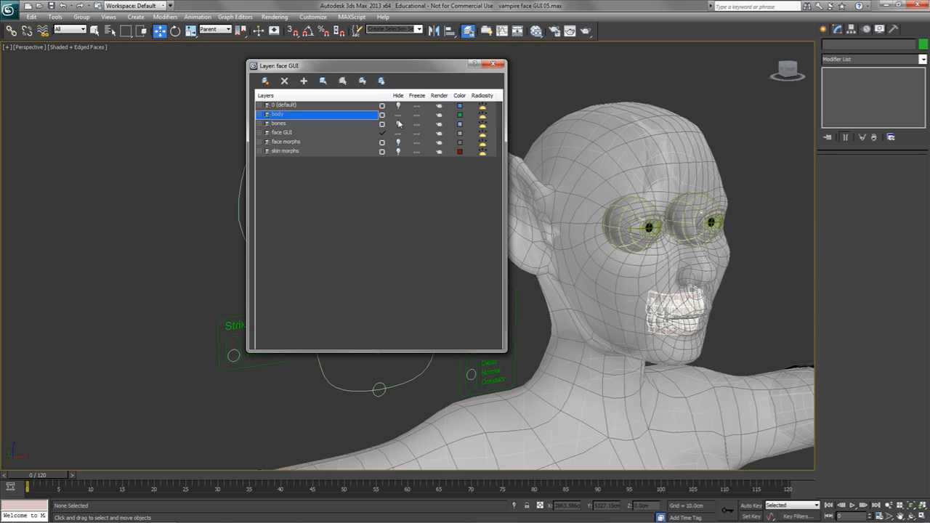
{"action": "left_click", "coordinate": [398, 125]}
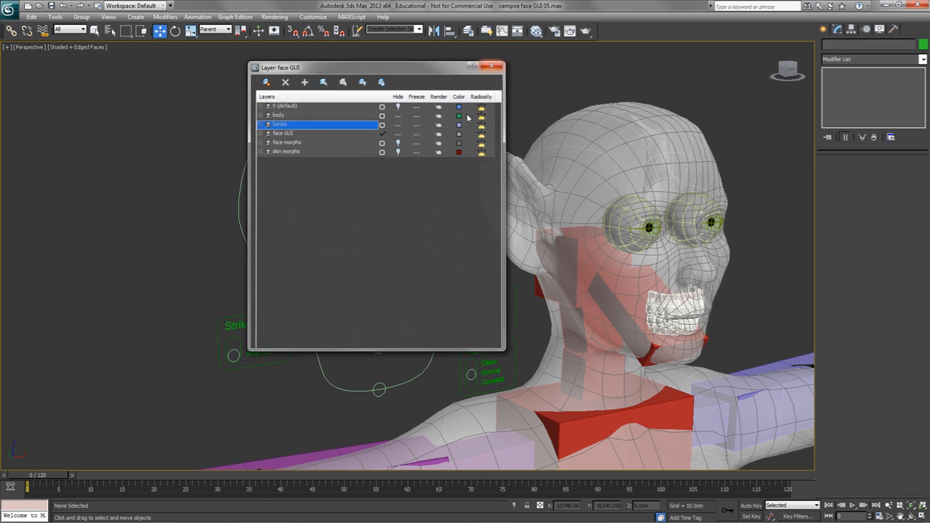
{"action": "left_click", "coordinate": [492, 66]}
Step: Move the GUI Jaw Prot circle vertically and 0.5 cm sideways to test the jaw's movement
{"action": "left_click", "coordinate": [379, 390]}
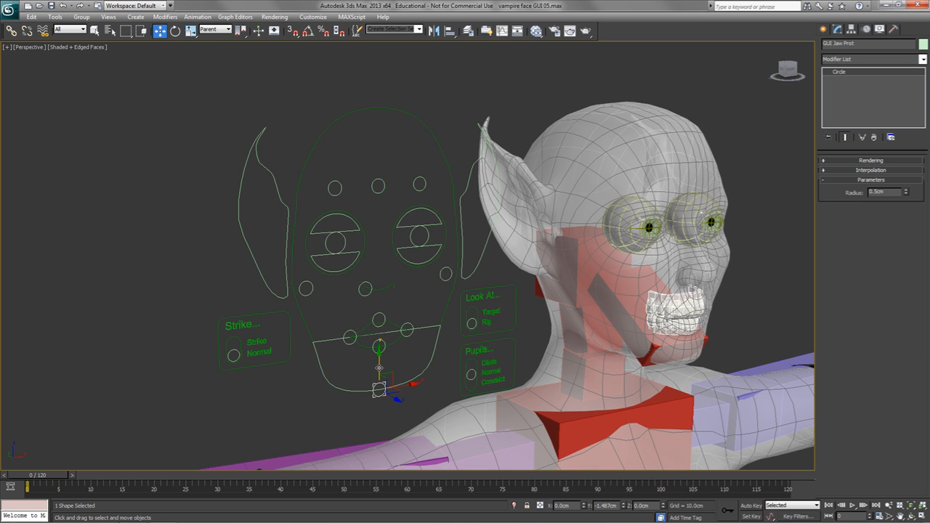
{"action": "left_click_drag", "start_coordinate": [381, 365], "coordinate": [386, 346]}
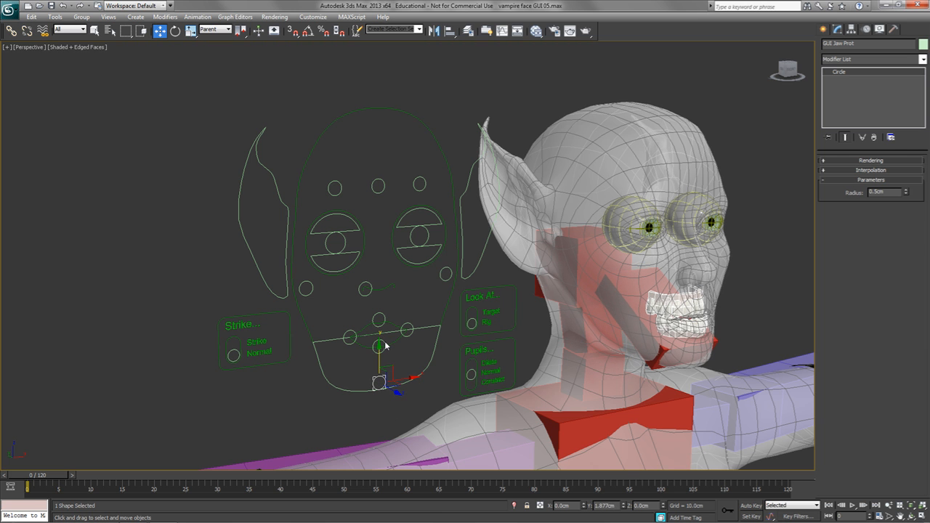
{"action": "left_click_drag", "start_coordinate": [386, 362], "coordinate": [383, 404]}
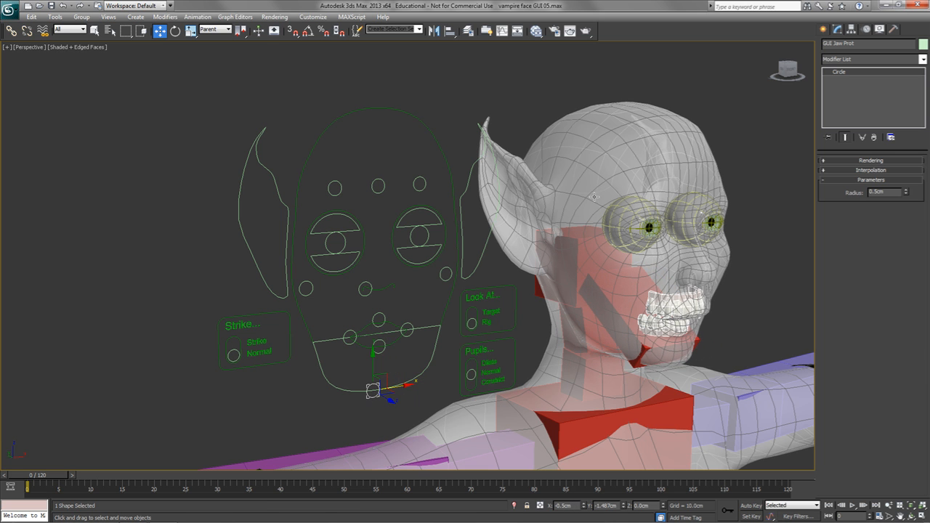
Step: Hide the body layer and select the VampireJaw bone to inspect its position
{"action": "left_click", "coordinate": [468, 31]}
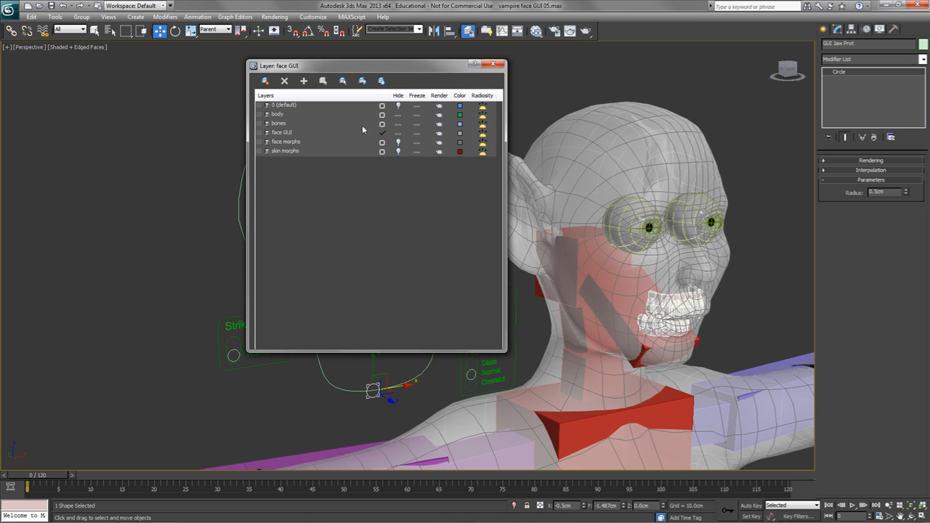
{"action": "left_click", "coordinate": [398, 114]}
{"action": "left_click", "coordinate": [609, 344]}
{"action": "left_click", "coordinate": [492, 64]}
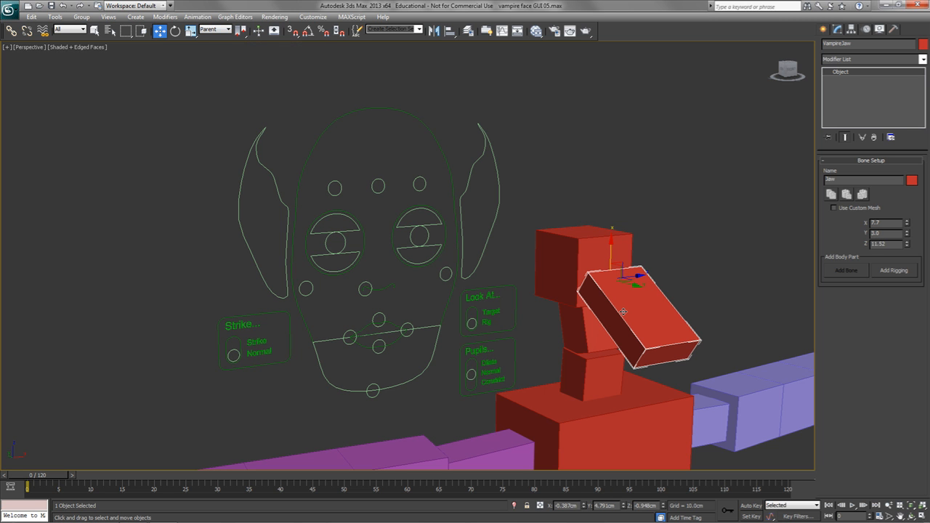
{"action": "middle_click_drag", "start_coordinate": [634, 303], "coordinate": [620, 303], "text": "alt"}
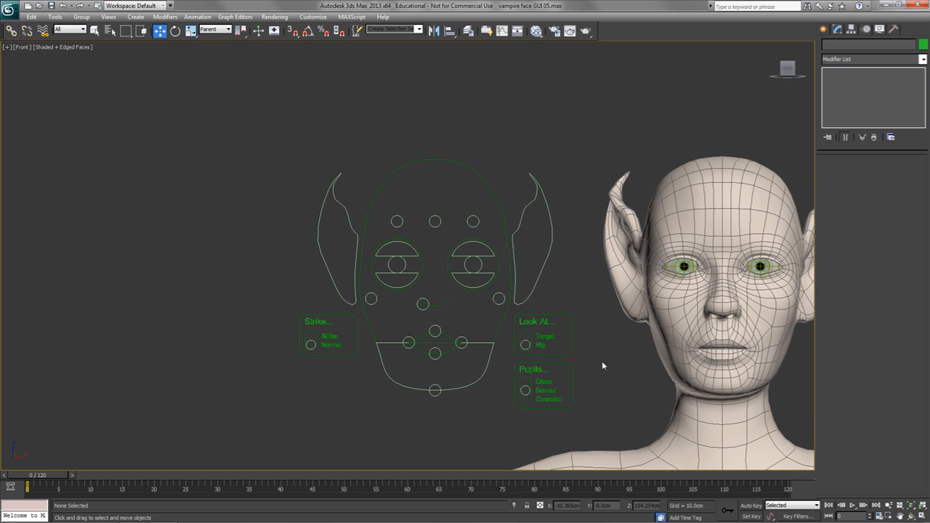
Step: Select the GUI Face outline, save the scene, and clear the selection
{"action": "left_click", "coordinate": [493, 197]}
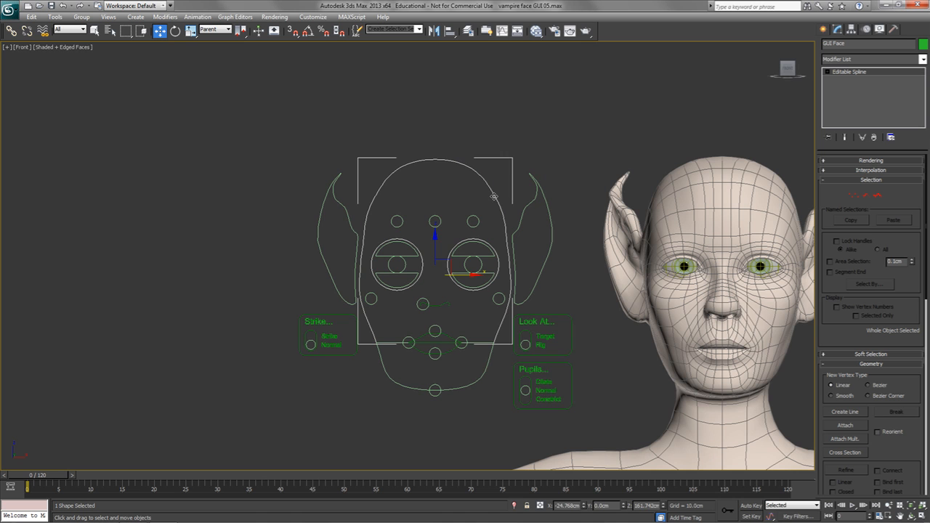
{"action": "mouse_move", "coordinate": [442, 260]}
{"action": "left_mouse_down"}
{"action": "mouse_move", "coordinate": [428, 231]}
{"action": "mouse_move", "coordinate": [454, 226]}
{"action": "mouse_move", "coordinate": [439, 262]}
{"action": "left_mouse_up"}
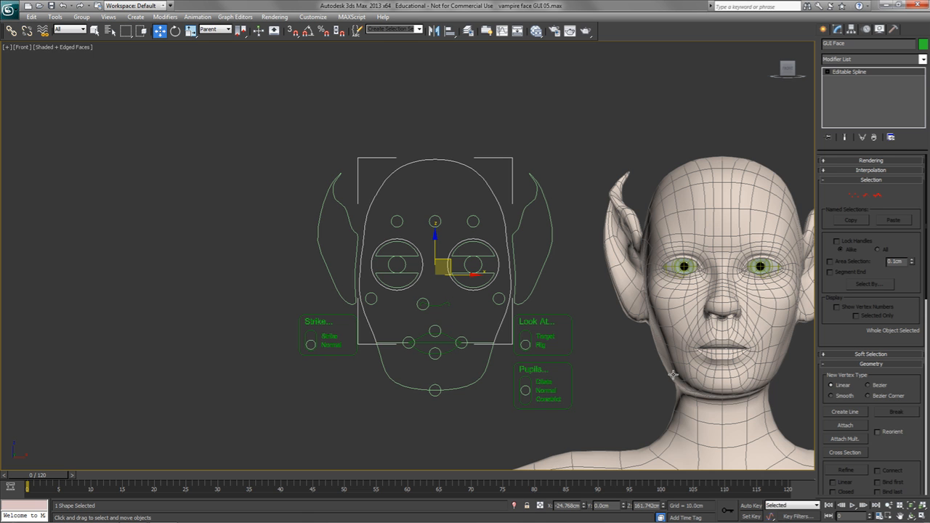
{"action": "middle_click_drag", "start_coordinate": [630, 266], "coordinate": [356, 256]}
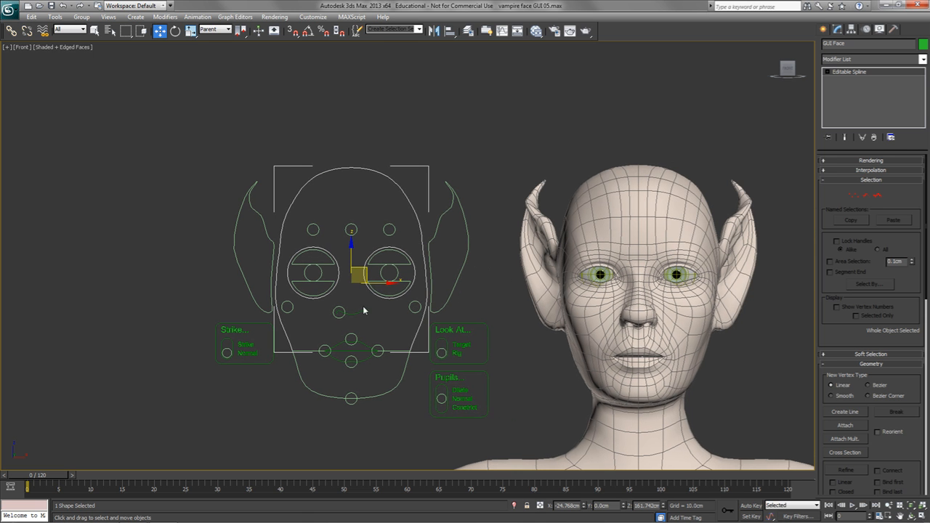
{"action": "key", "text": "ctrl+s"}
{"action": "left_click", "coordinate": [556, 139]}
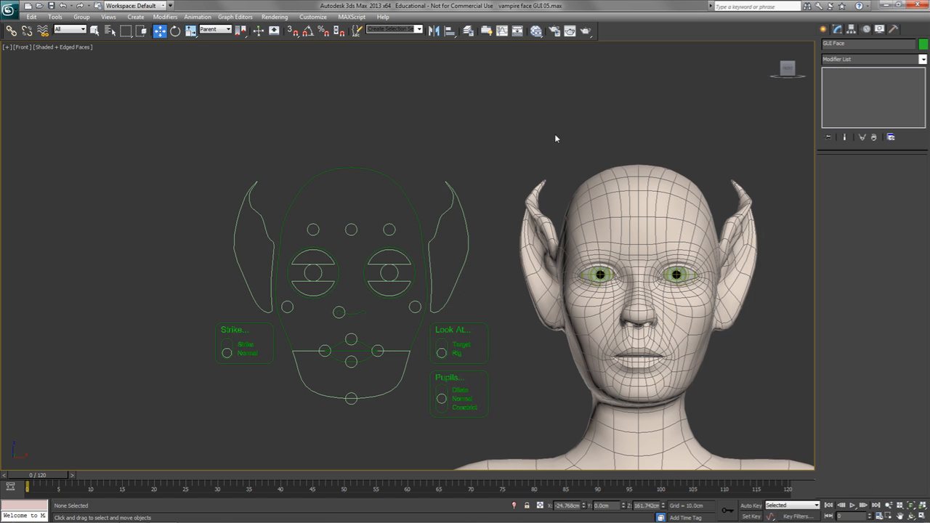
Step: Show the bones layer and hide the body layer
{"action": "left_click", "coordinate": [468, 31]}
{"action": "left_click", "coordinate": [398, 123]}
{"action": "left_click", "coordinate": [398, 115]}
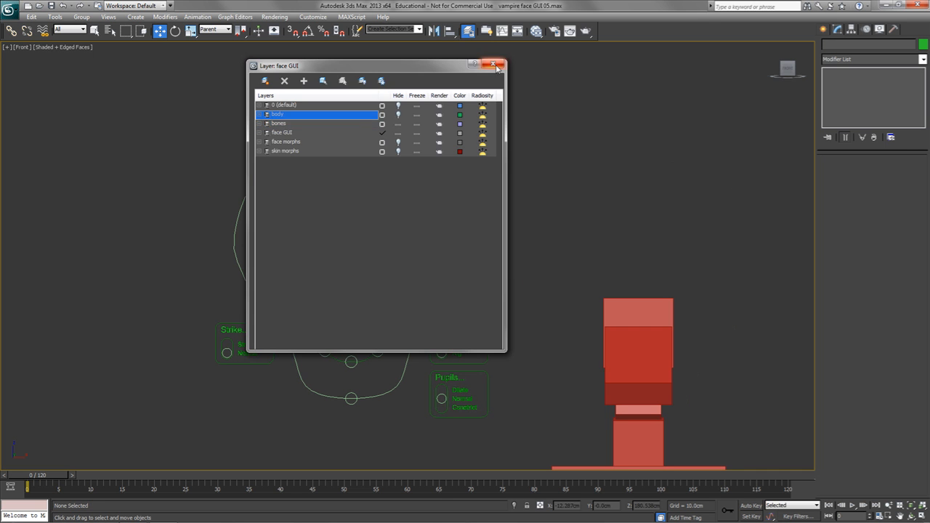
{"action": "left_click", "coordinate": [493, 64]}
Step: Try to link the GUI Face outline to the head bone with Select and Link
{"action": "left_click", "coordinate": [11, 30]}
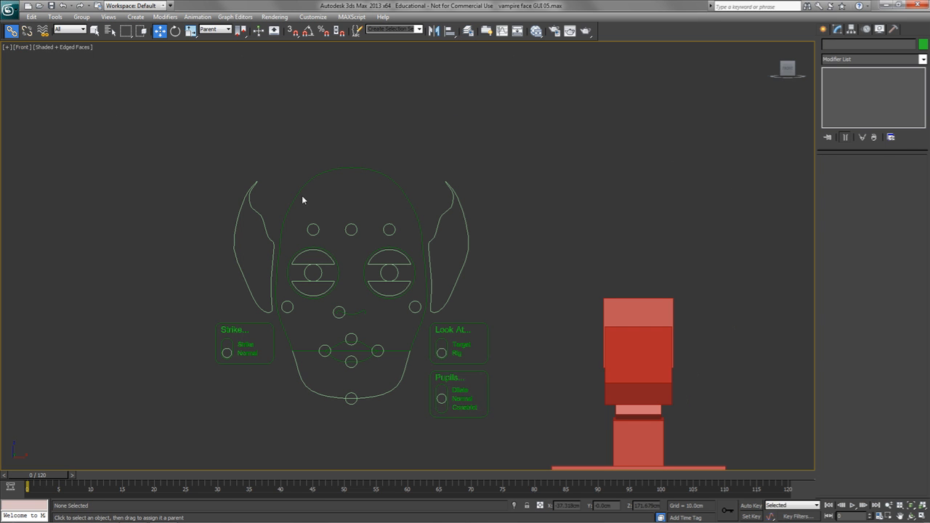
{"action": "left_click_drag", "start_coordinate": [413, 202], "coordinate": [456, 182]}
{"action": "left_click_drag", "start_coordinate": [541, 240], "coordinate": [564, 336]}
{"action": "left_click", "coordinate": [564, 336]}
Step: Freeze the GUI's face outline, nose and lip guide shapes and the Strike, Look At and Pupils boxes with Show Frozen in Gray off
{"action": "left_click", "coordinate": [364, 344]}
{"action": "left_click", "coordinate": [361, 314], "text": "ctrl"}
{"action": "left_click", "coordinate": [425, 288], "text": "ctrl"}
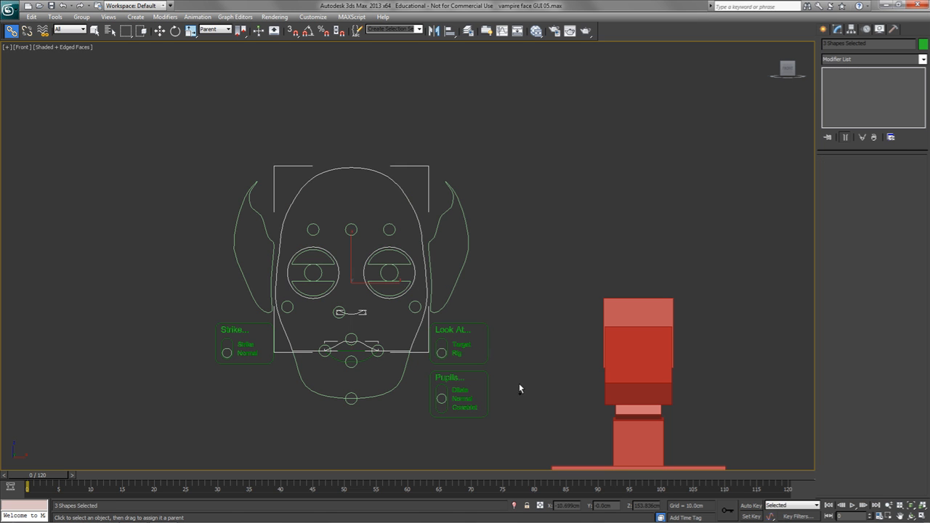
{"action": "left_click_drag", "start_coordinate": [488, 399], "coordinate": [380, 367], "text": "ctrl"}
{"action": "left_click_drag", "start_coordinate": [256, 374], "coordinate": [239, 325], "text": "ctrl"}
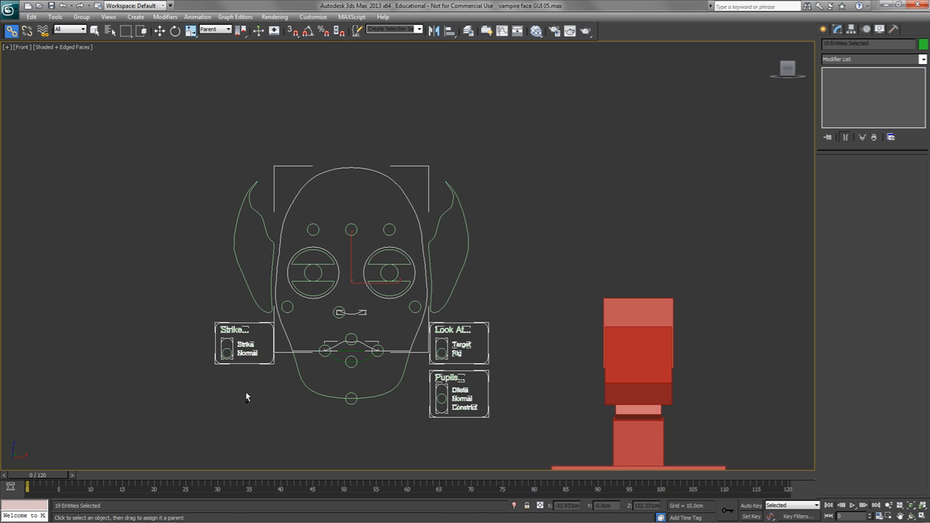
{"action": "right_click", "coordinate": [491, 286]}
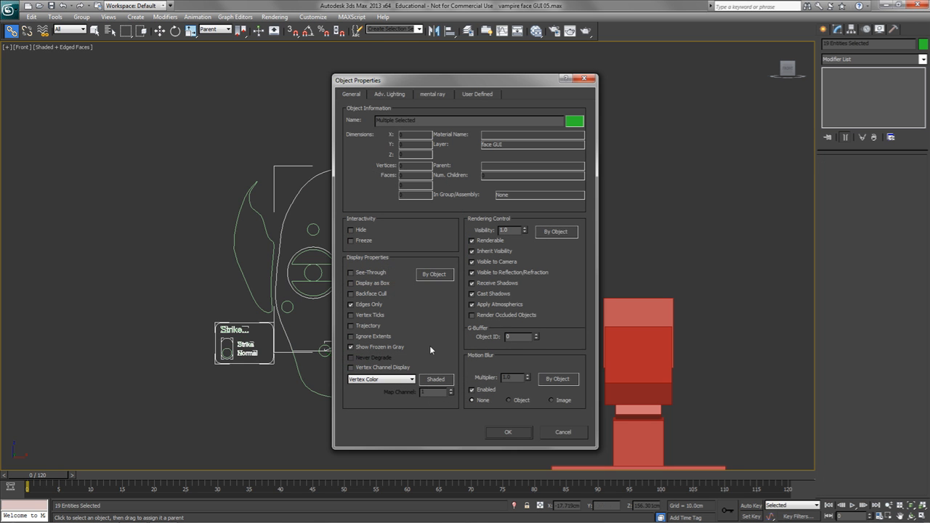
{"action": "left_click", "coordinate": [351, 347]}
{"action": "left_click", "coordinate": [359, 245]}
{"action": "left_click", "coordinate": [518, 437]}
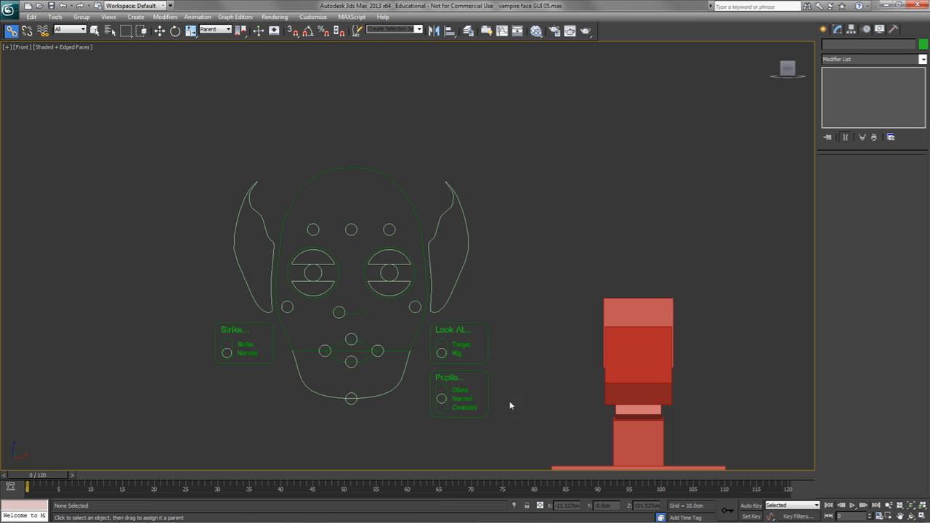
Step: Test that the GUI Pupils circle still moves beside the frozen shapes, and cancel the move
{"action": "left_click", "coordinate": [441, 398]}
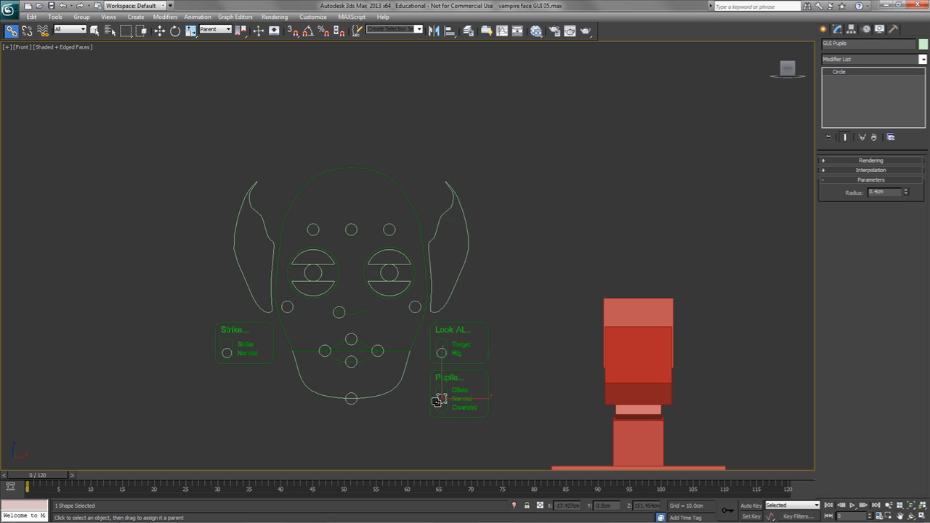
{"action": "key", "text": "w"}
{"action": "left_click_drag", "start_coordinate": [451, 394], "coordinate": [446, 363]}
{"action": "right_click", "coordinate": [447, 364]}
{"action": "left_click", "coordinate": [362, 338]}
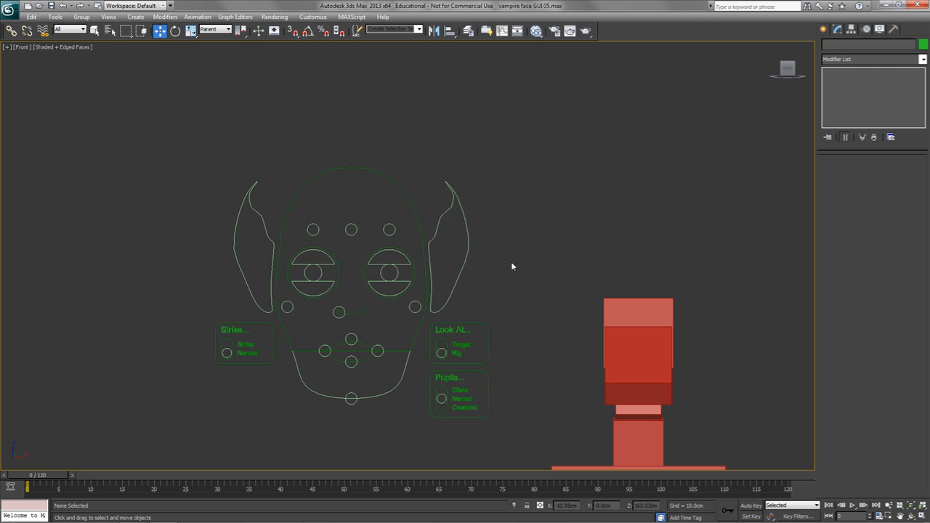
Step: Show the body layer, hide the bones layer, and frame the face GUI and head in perspective
{"action": "left_click", "coordinate": [468, 31]}
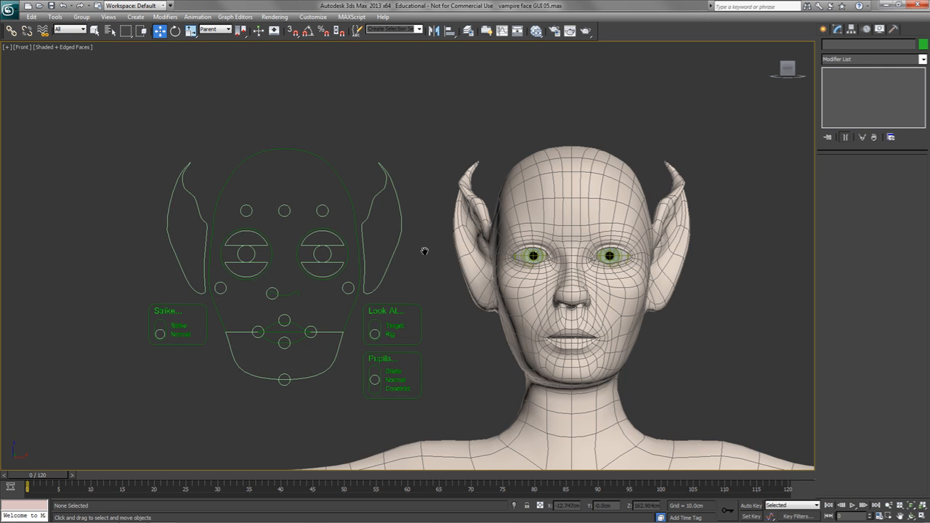
{"action": "scroll", "coordinate": [427, 250], "scroll_direction": "up", "scroll_amount": 8}
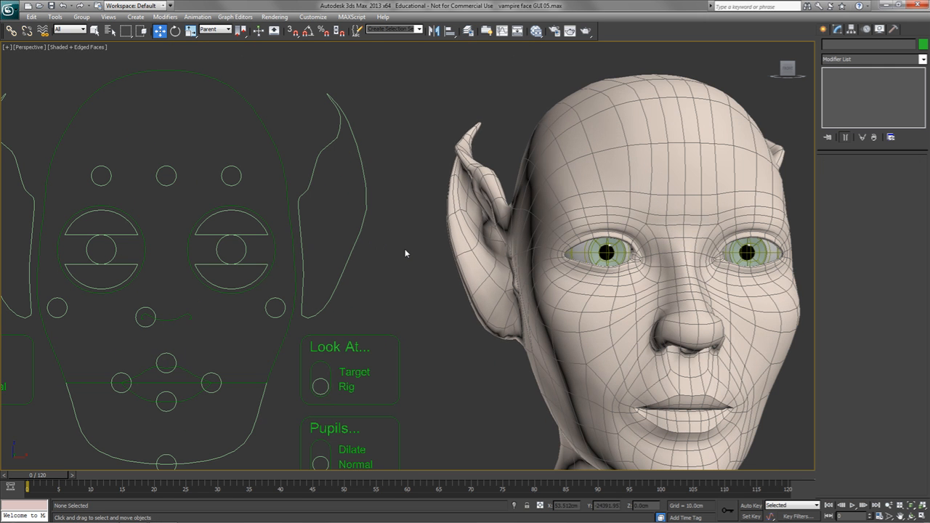
Step: Frame the whole face GUI beside the head in the perspective view and create a camera from that view
{"action": "left_click", "coordinate": [888, 516]}
{"action": "left_click_drag", "start_coordinate": [509, 354], "coordinate": [531, 374]}
{"action": "key", "text": "alt+z"}
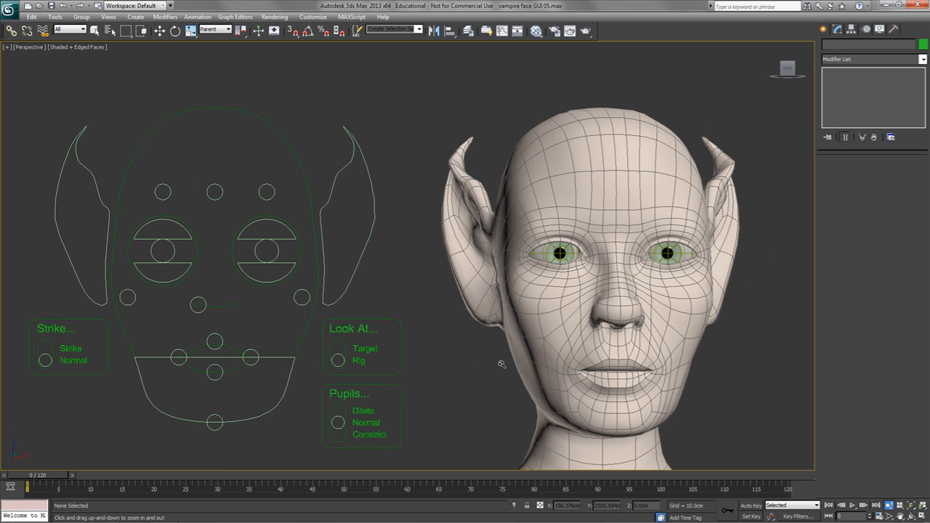
{"action": "key", "text": "w"}
{"action": "middle_click_drag", "start_coordinate": [455, 382], "coordinate": [463, 379]}
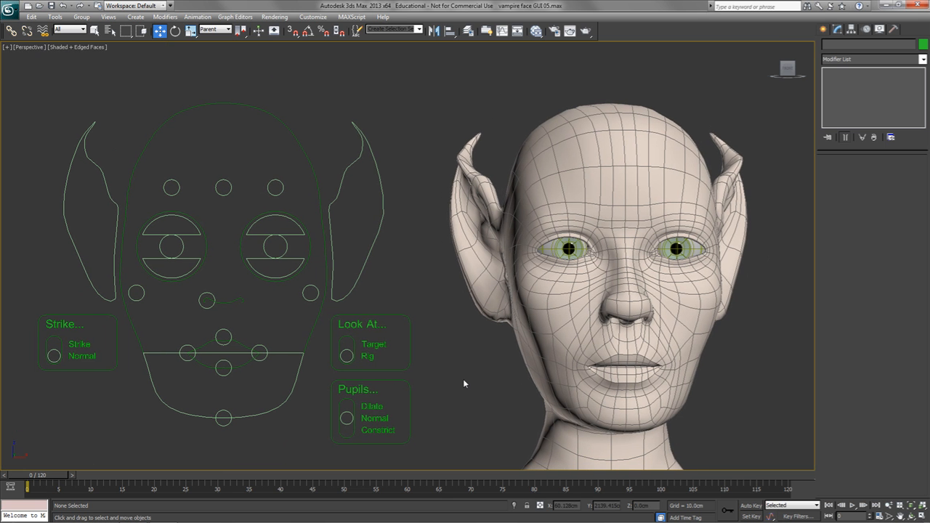
{"action": "middle_click_drag", "start_coordinate": [465, 380], "coordinate": [469, 378]}
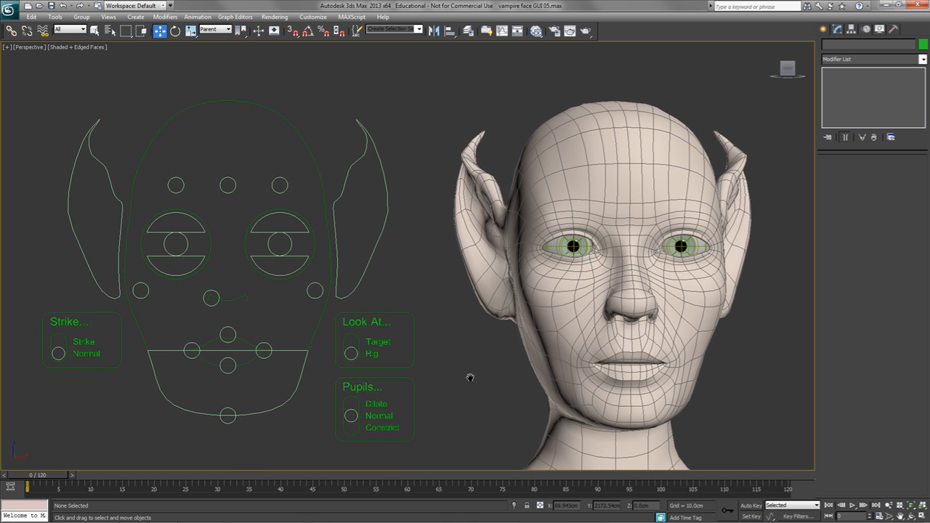
{"action": "key", "text": "ctrl+c"}
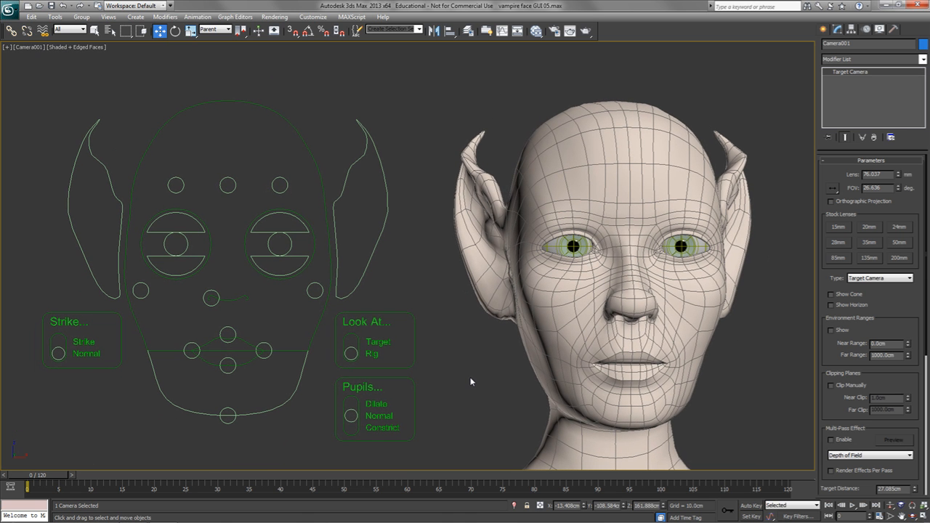
Step: Change the new camera's type to Free Camera and rename it GUI Cam
{"action": "left_click", "coordinate": [879, 279]}
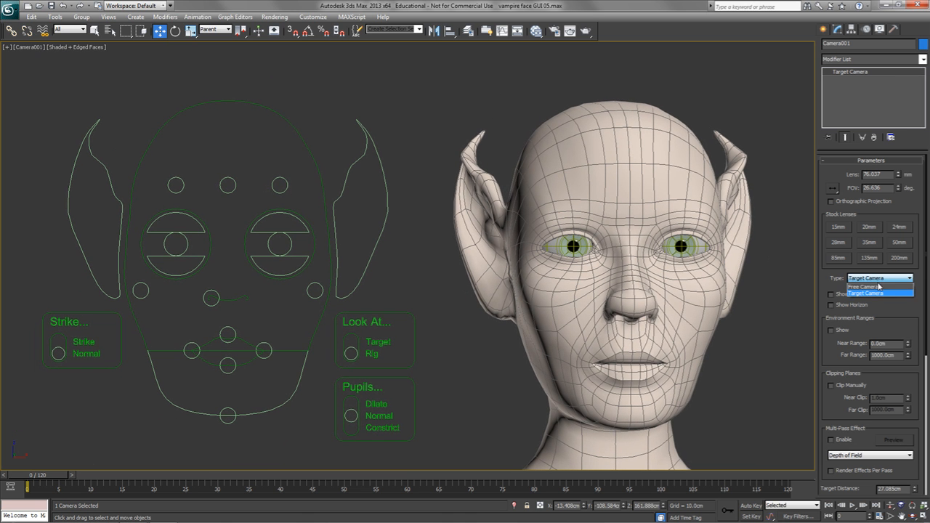
{"action": "left_click", "coordinate": [880, 291]}
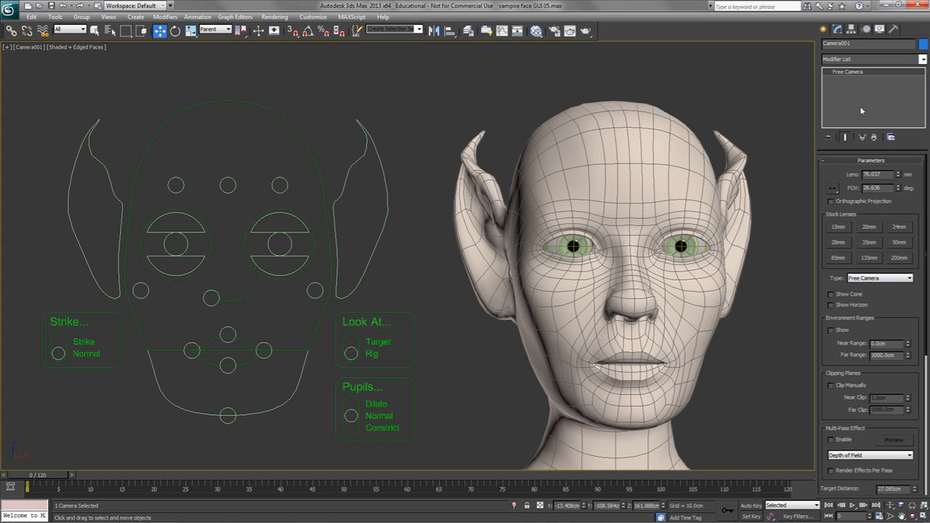
{"action": "left_click", "coordinate": [864, 43]}
{"action": "type", "text": "GUI Cam"}
{"action": "key", "text": "Return"}
Step: In the perspective view, show the bones layer, hide the body layer, and link GUI Cam to the head bone
{"action": "key", "text": "p"}
{"action": "middle_click_drag", "start_coordinate": [423, 263], "coordinate": [453, 297]}
{"action": "scroll", "coordinate": [413, 263], "scroll_direction": "down", "scroll_amount": 3}
{"action": "scroll", "coordinate": [407, 302], "scroll_direction": "down", "scroll_amount": 5}
{"action": "scroll", "coordinate": [390, 302], "scroll_direction": "down", "scroll_amount": 6}
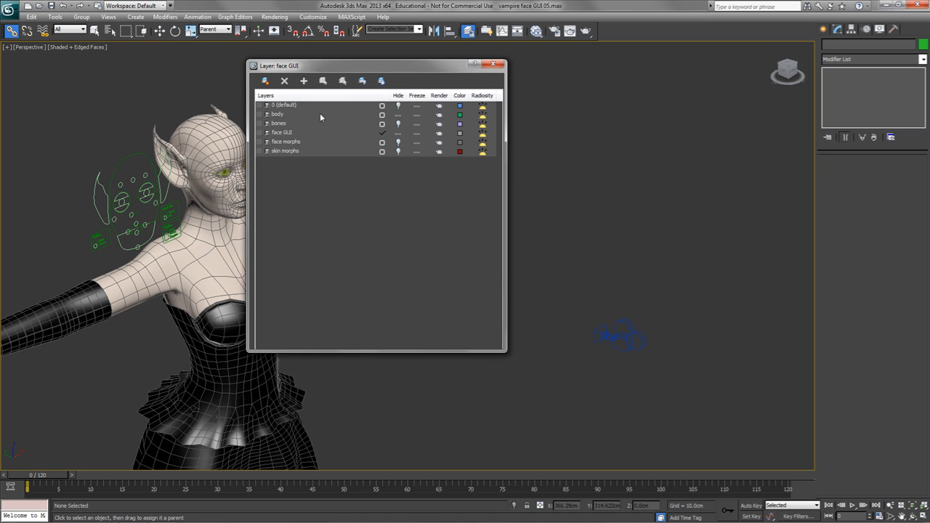
{"action": "left_click", "coordinate": [399, 124]}
{"action": "left_click", "coordinate": [398, 114]}
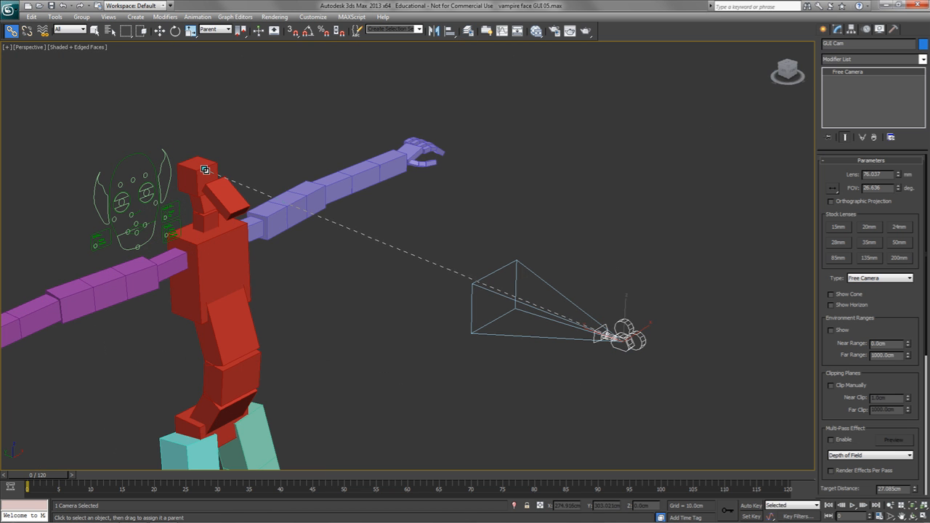
{"action": "left_click_drag", "start_coordinate": [205, 170], "coordinate": [205, 169]}
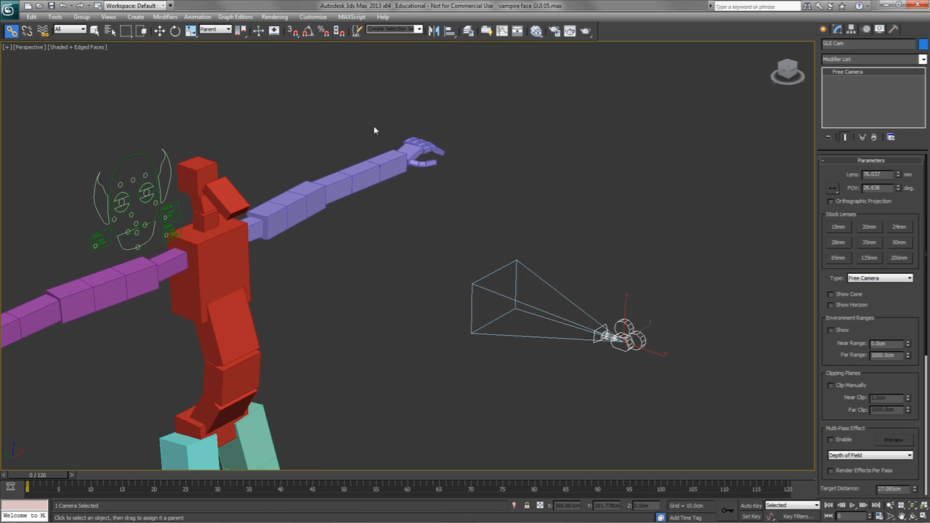
Step: Show the body layer, hide the bones layer, deselect everything, and look through GUI Cam
{"action": "left_click", "coordinate": [468, 30]}
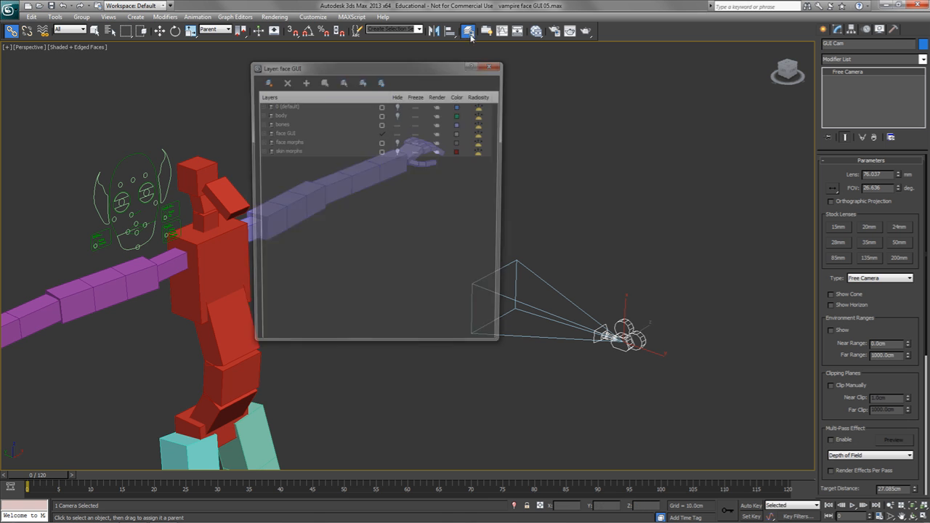
{"action": "left_click", "coordinate": [399, 116]}
{"action": "left_click", "coordinate": [398, 125]}
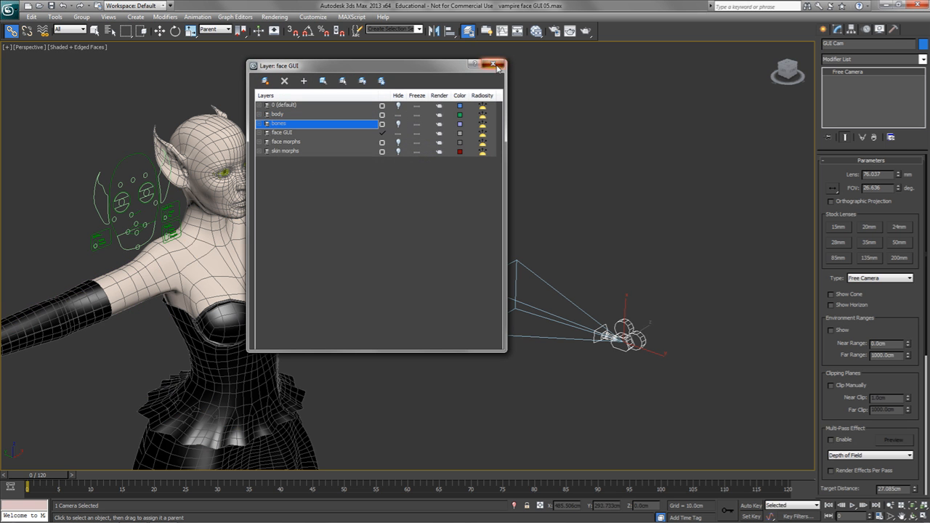
{"action": "left_click", "coordinate": [493, 64]}
{"action": "left_click", "coordinate": [534, 201]}
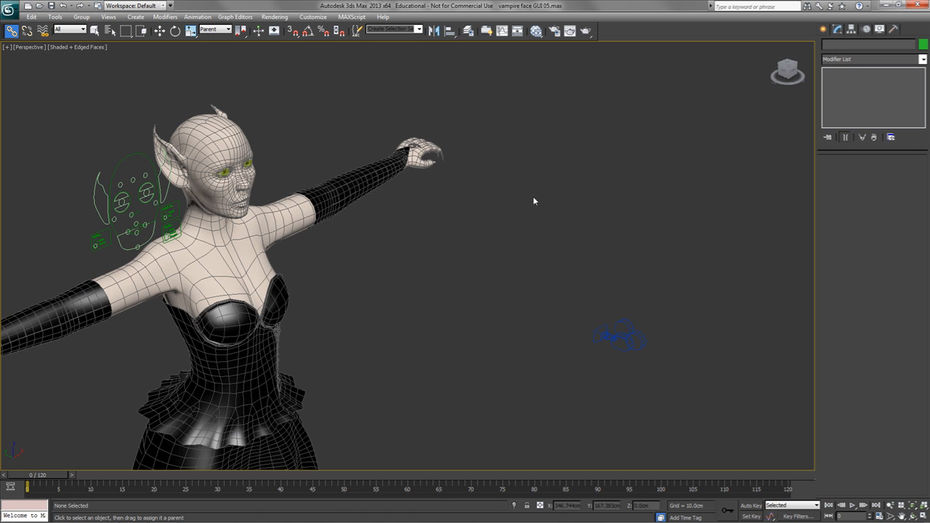
{"action": "key", "text": "c"}
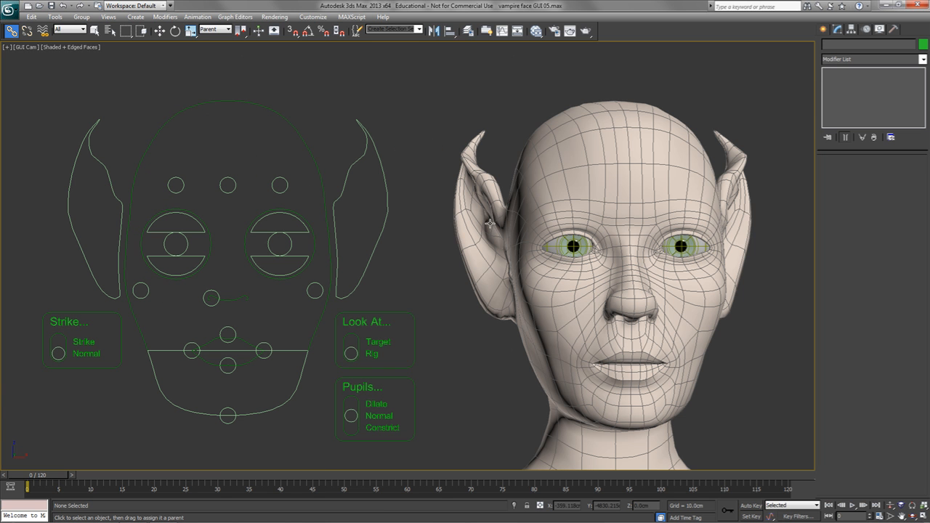
Step: Leave the maximized view and change the viewport layout from two panes to four equal viewports
{"action": "key", "text": "alt+w"}
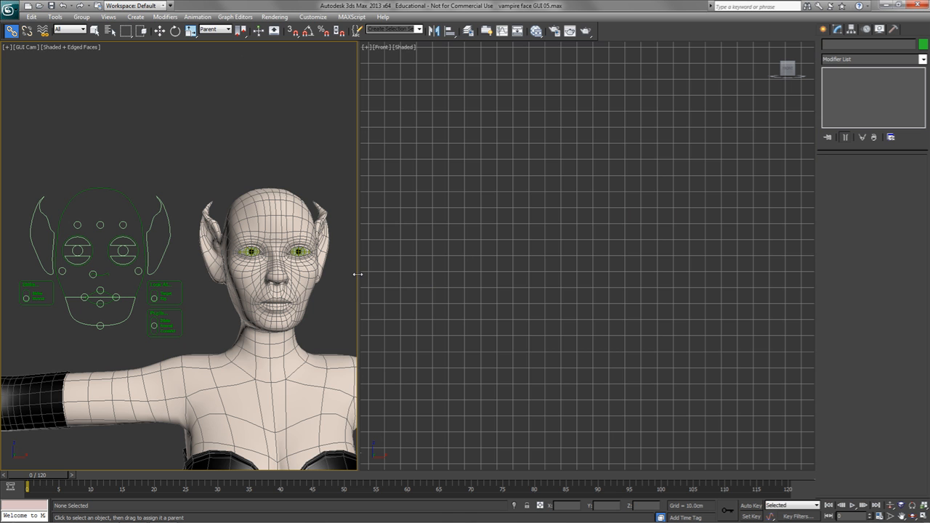
{"action": "left_click", "coordinate": [7, 47]}
{"action": "left_click", "coordinate": [36, 166]}
{"action": "left_click", "coordinate": [495, 182]}
{"action": "left_click", "coordinate": [577, 404]}
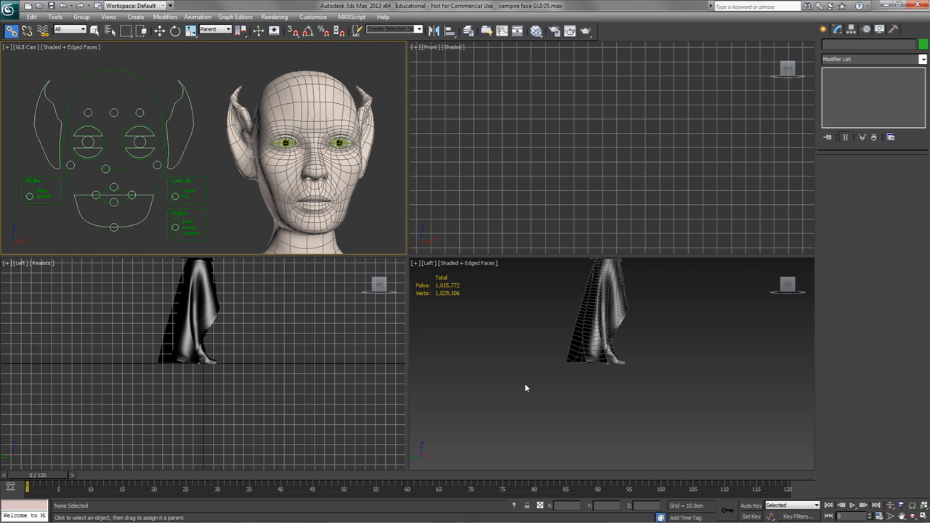
Step: Switch the shaded Left viewport showing statistics to perspective and frame the full character together with GUI Cam
{"action": "middle_click_drag", "start_coordinate": [567, 345], "coordinate": [548, 397]}
{"action": "key", "text": "p"}
{"action": "middle_click_drag", "start_coordinate": [642, 402], "coordinate": [601, 402], "text": "alt"}
{"action": "middle_click_drag", "start_coordinate": [615, 339], "coordinate": [604, 395]}
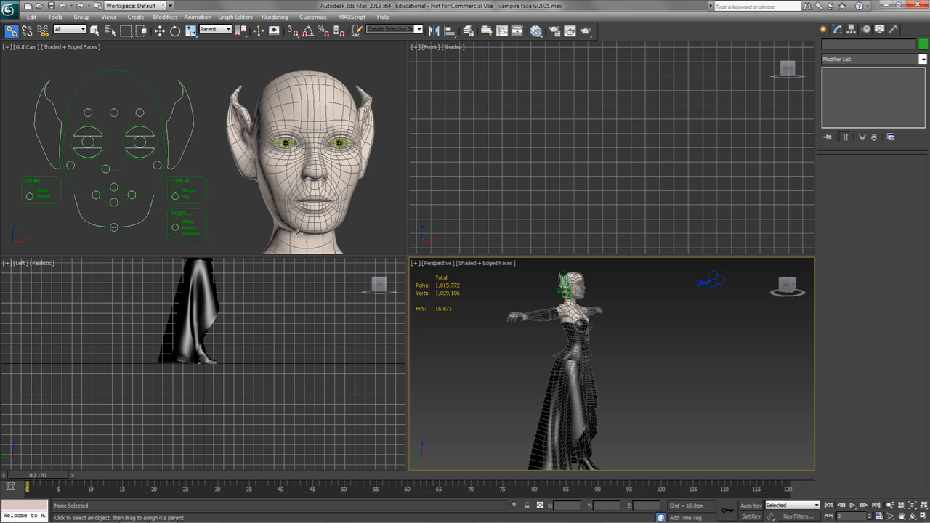